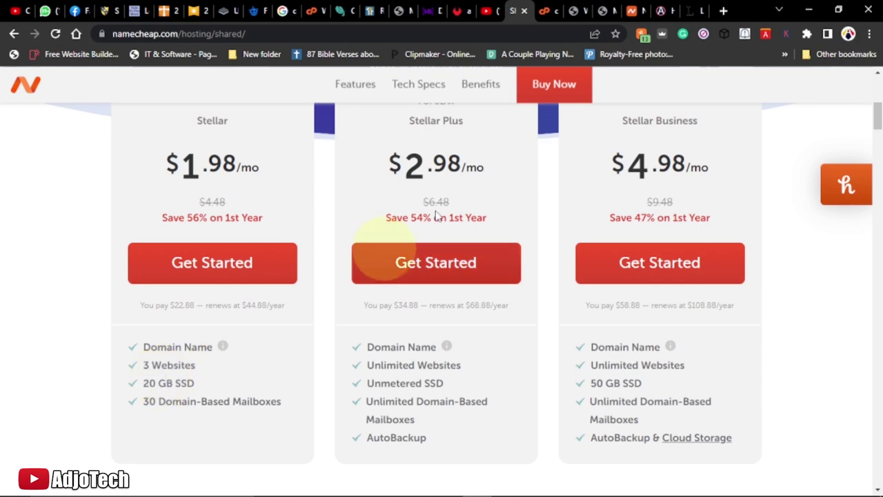
Look over the live adjotechonline.com site and the Namecheap shared hosting plans
{"action": "left_click", "coordinate": [656, 10]}
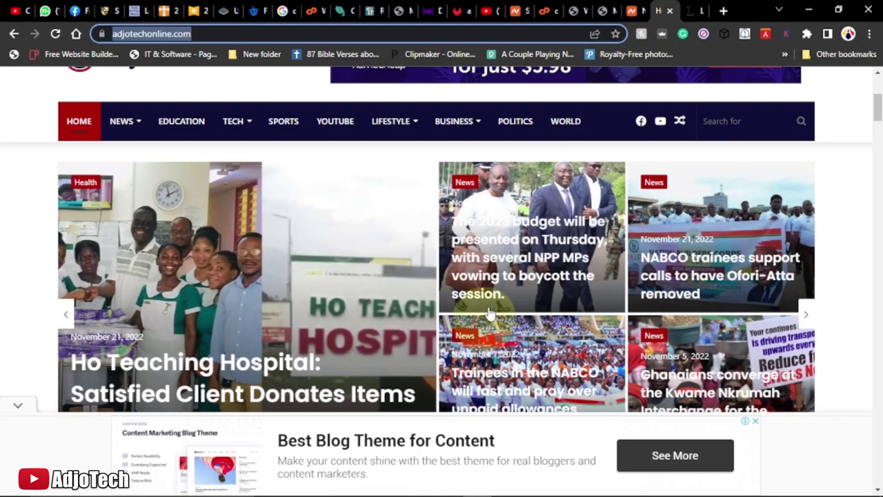
{"action": "left_click", "coordinate": [545, 10]}
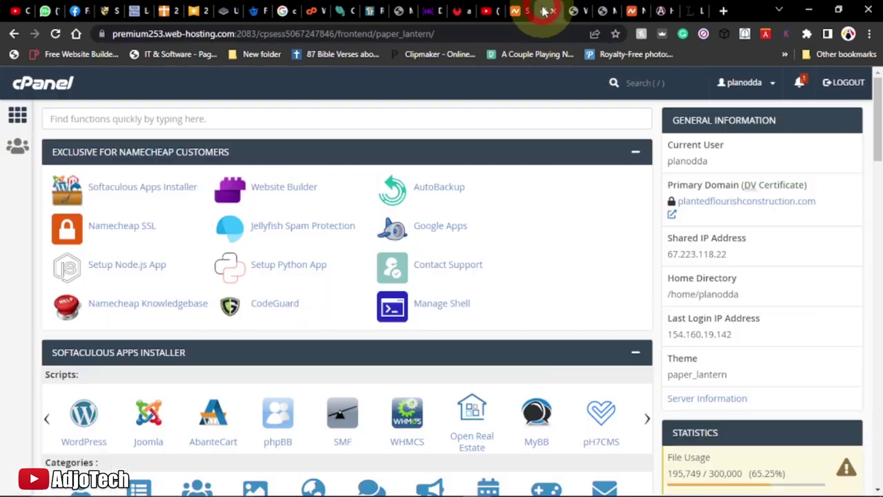
{"action": "left_click", "coordinate": [517, 12]}
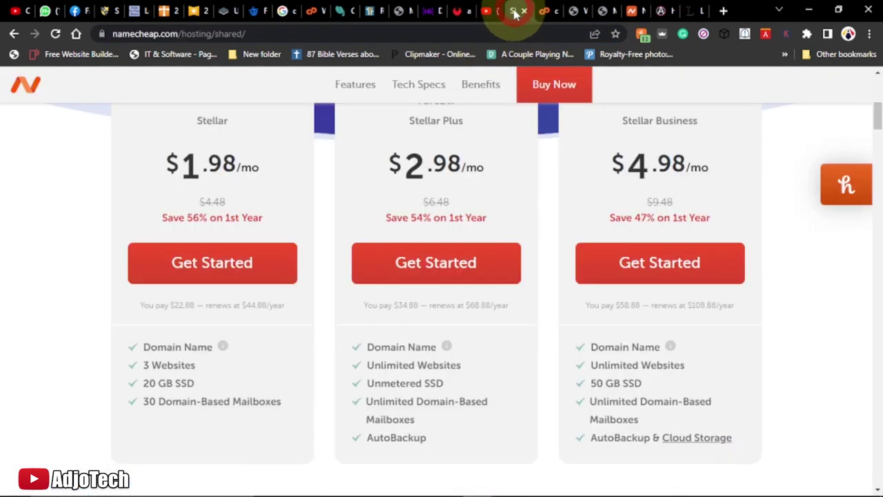
{"action": "scroll", "coordinate": [473, 151], "scroll_direction": "up", "scroll_amount": 5}
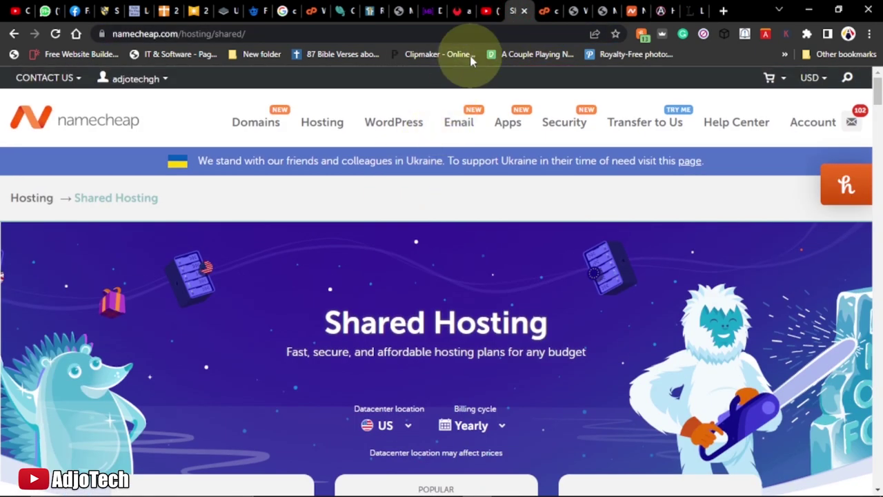
{"action": "left_click", "coordinate": [547, 10]}
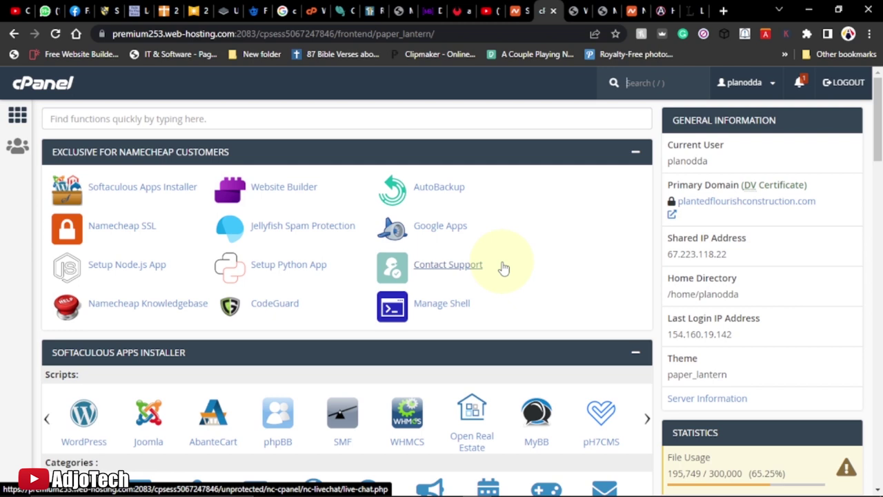
Review the WordPress Widgets admin and the AdjoTech Blogs page of the site
{"action": "left_click", "coordinate": [580, 9]}
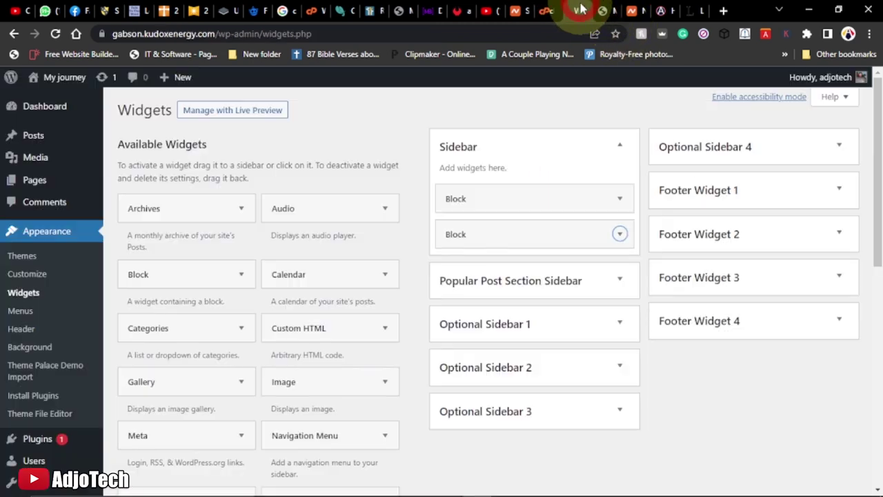
{"action": "left_click", "coordinate": [602, 10]}
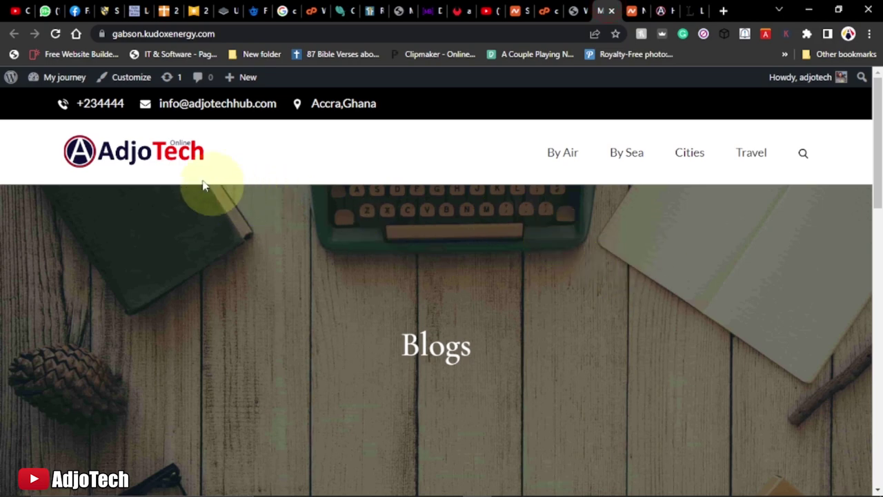
{"action": "scroll", "coordinate": [654, 198], "scroll_direction": "down", "scroll_amount": 3}
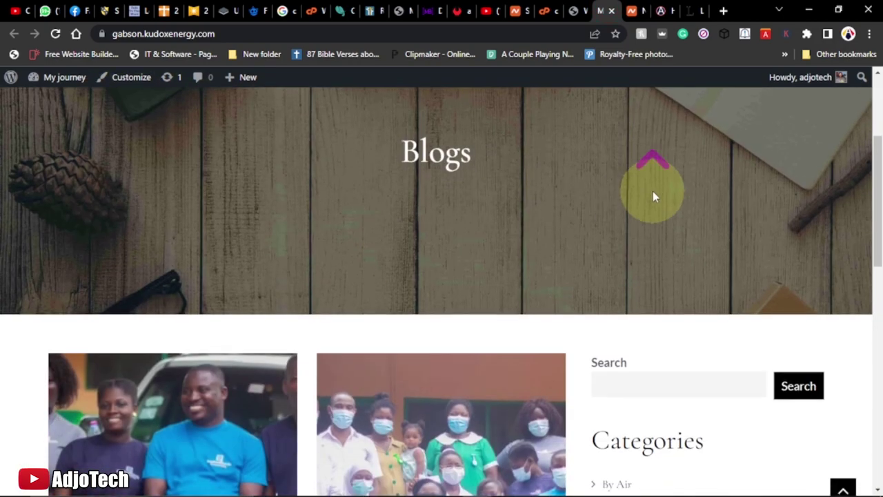
{"action": "scroll", "coordinate": [654, 197], "scroll_direction": "up", "scroll_amount": 3}
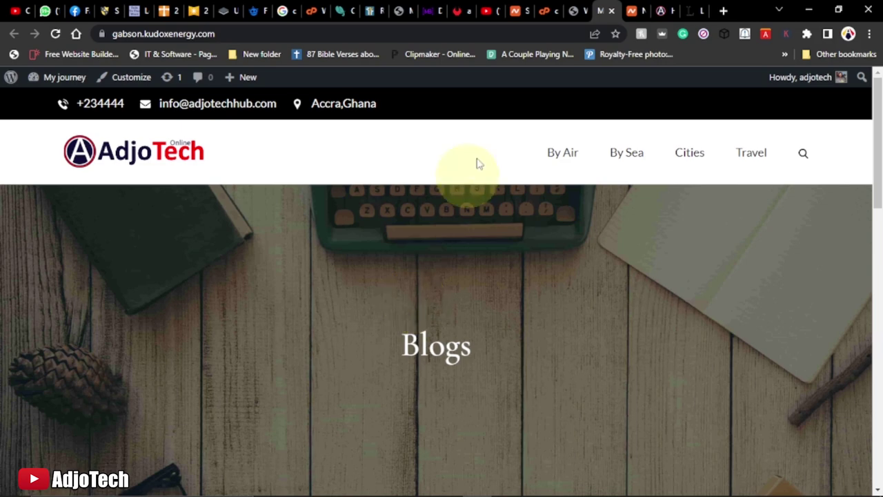
{"action": "left_click", "coordinate": [574, 13]}
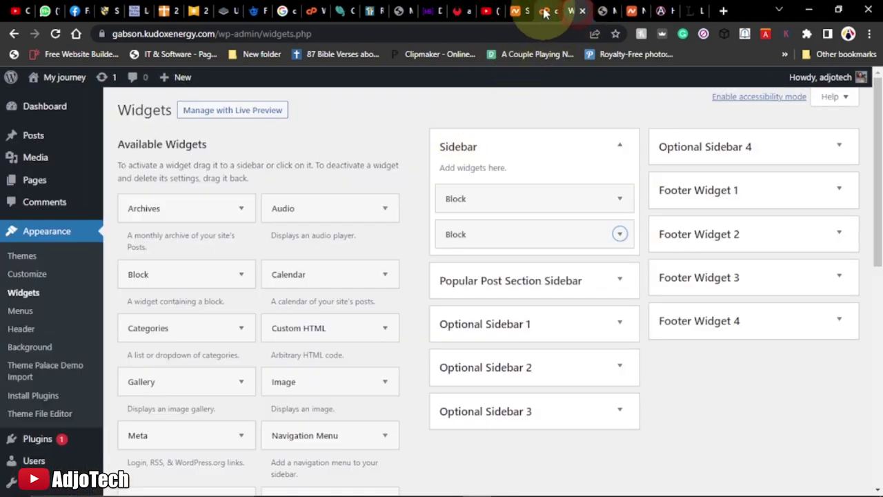
{"action": "left_click", "coordinate": [545, 11]}
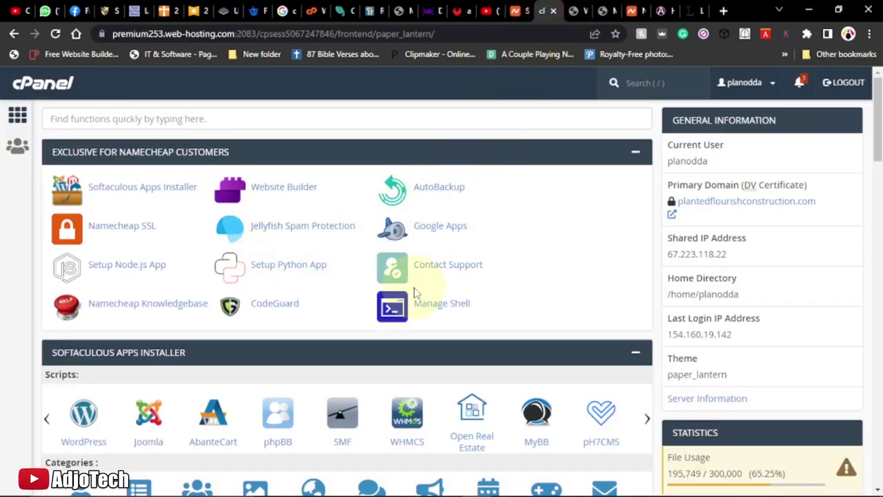
Check the Namecheap page and the gabson.kudoxenergy.com front page, ending on the cPanel dashboard
{"action": "left_click", "coordinate": [517, 11]}
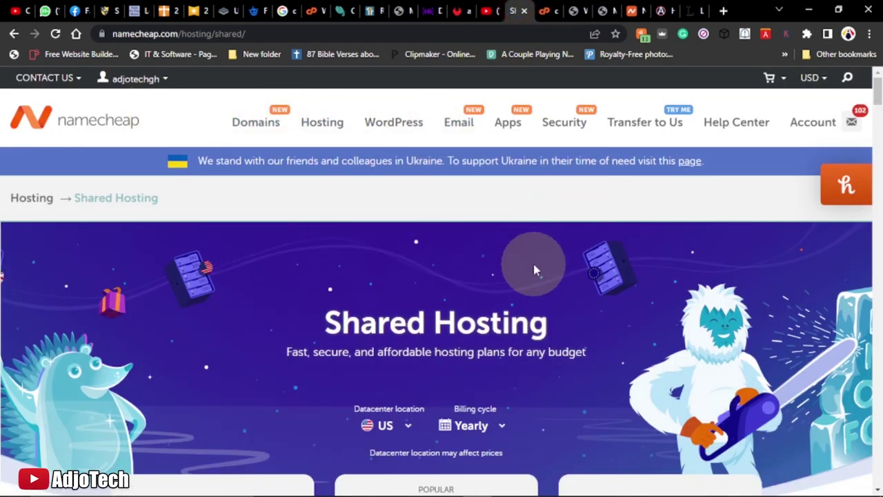
{"action": "mouse_move", "coordinate": [510, 124]}
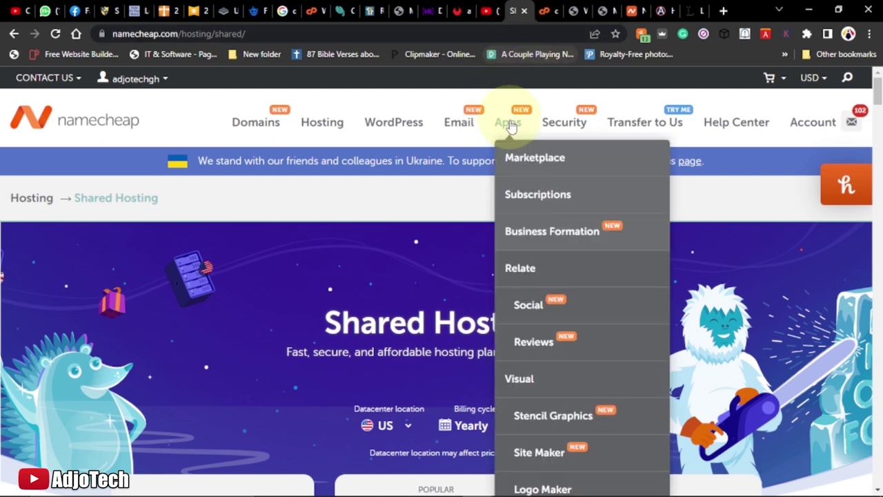
{"action": "left_click", "coordinate": [544, 11]}
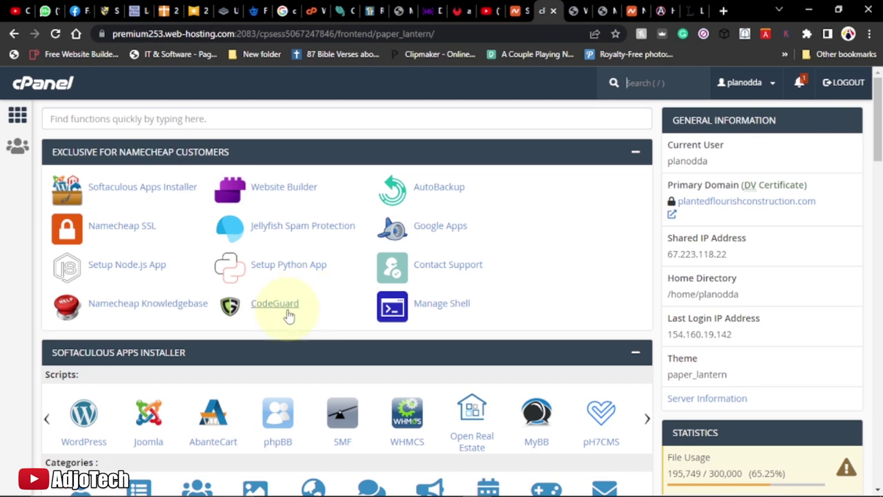
{"action": "scroll", "coordinate": [292, 314], "scroll_direction": "down", "scroll_amount": 3}
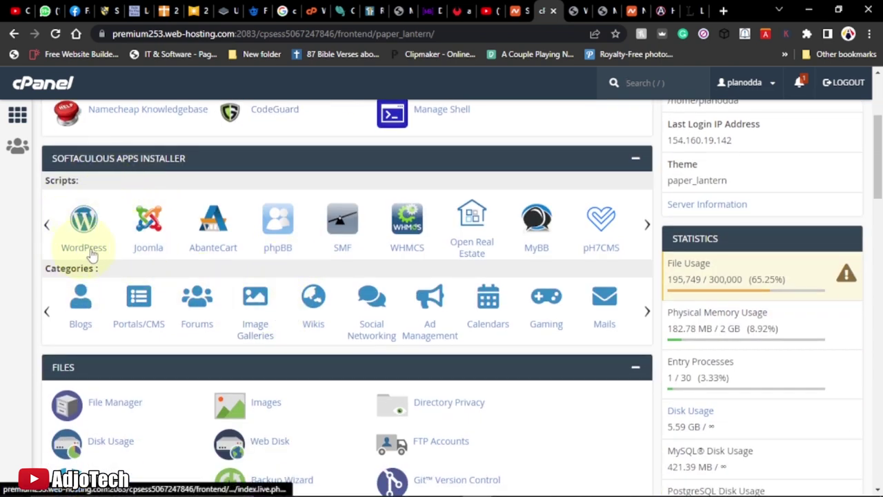
{"action": "left_click", "coordinate": [605, 9]}
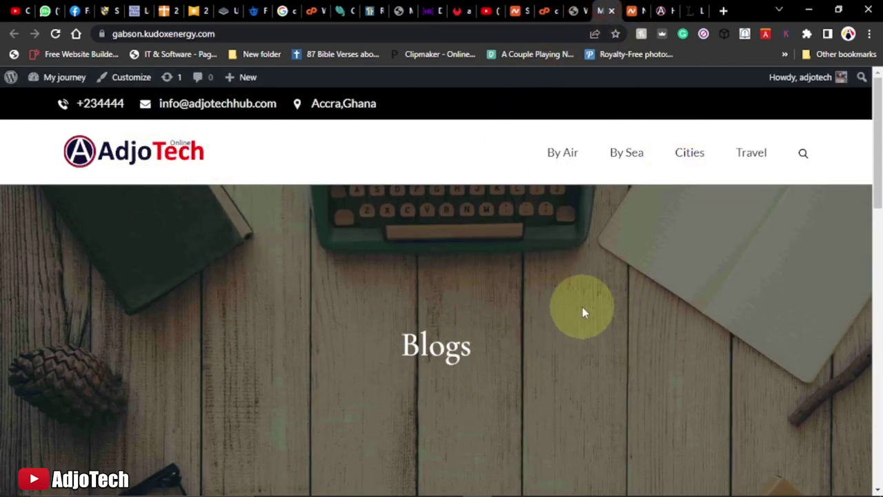
{"action": "left_click", "coordinate": [563, 13]}
{"action": "left_click", "coordinate": [546, 11]}
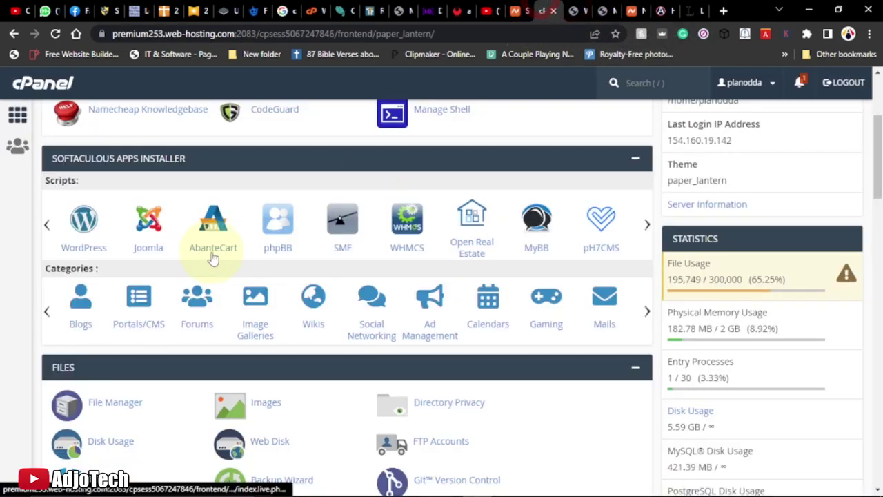
Open the Softaculous WordPress installer and find its current installations
{"action": "scroll", "coordinate": [231, 257], "scroll_direction": "down", "scroll_amount": 4}
{"action": "scroll", "coordinate": [231, 257], "scroll_direction": "down", "scroll_amount": 10}
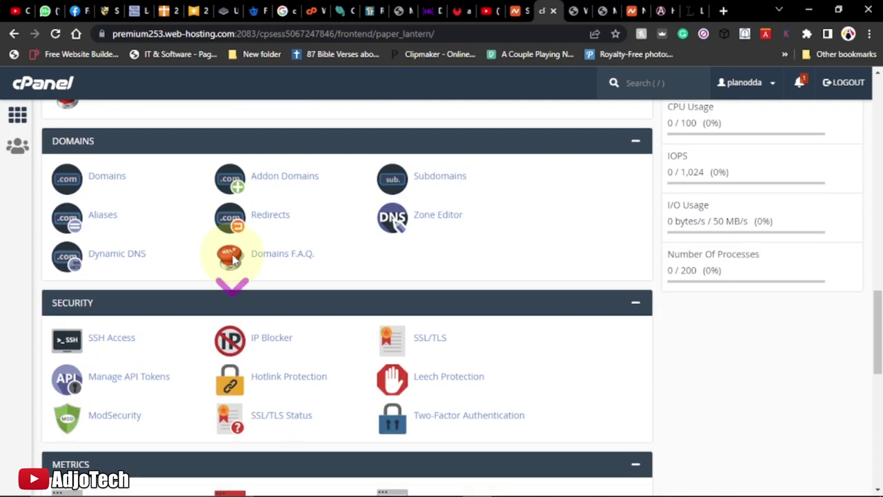
{"action": "scroll", "coordinate": [232, 259], "scroll_direction": "up", "scroll_amount": 9}
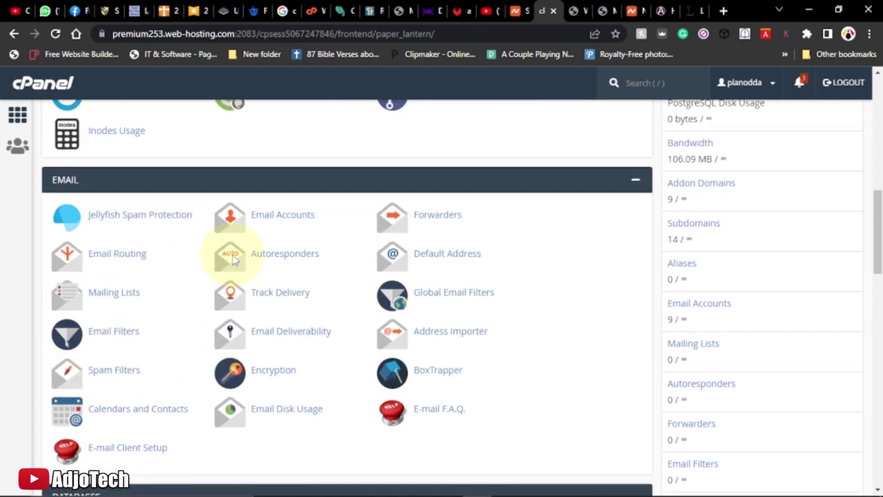
{"action": "scroll", "coordinate": [233, 261], "scroll_direction": "up", "scroll_amount": 4}
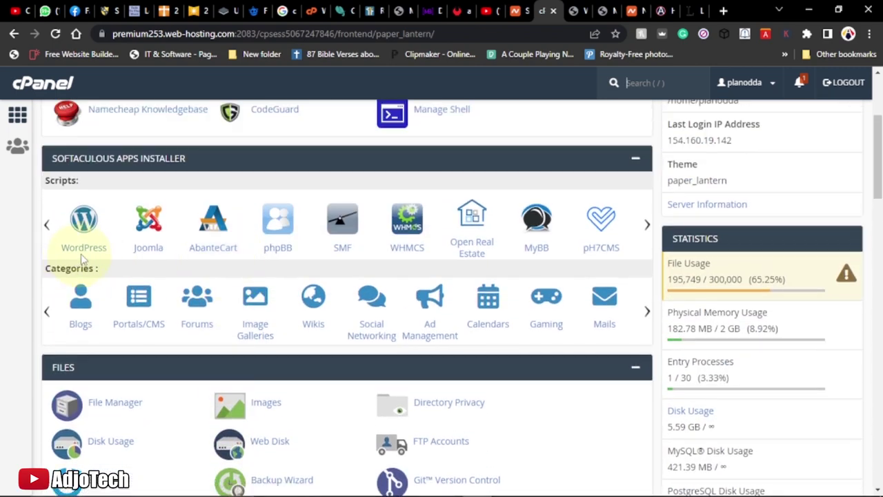
{"action": "left_click", "coordinate": [84, 249]}
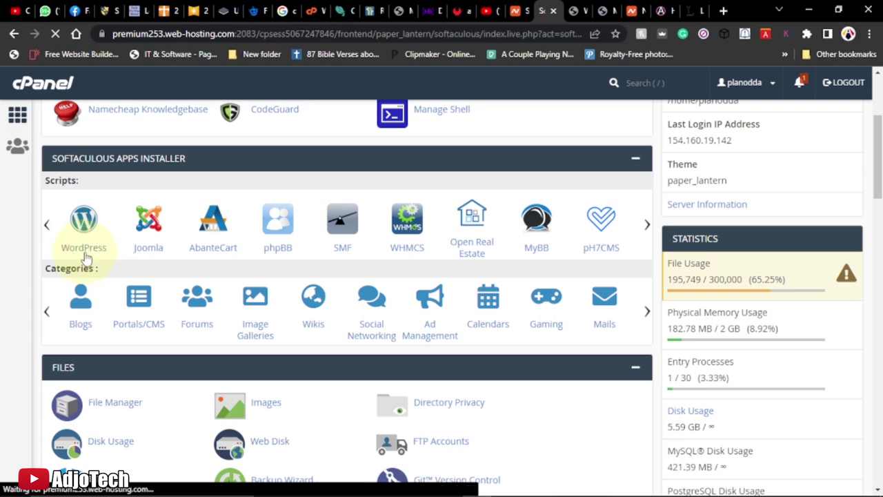
{"action": "scroll", "coordinate": [698, 315], "scroll_direction": "down", "scroll_amount": 15}
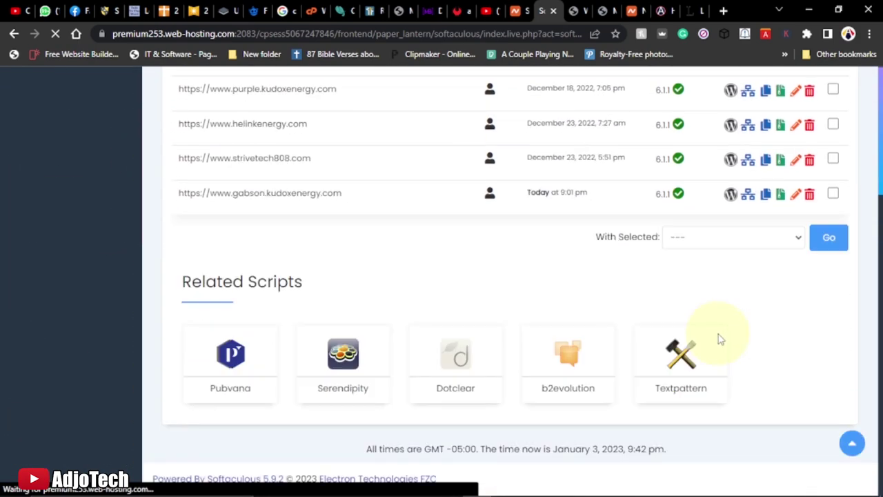
{"action": "scroll", "coordinate": [232, 197], "scroll_direction": "up", "scroll_amount": 2}
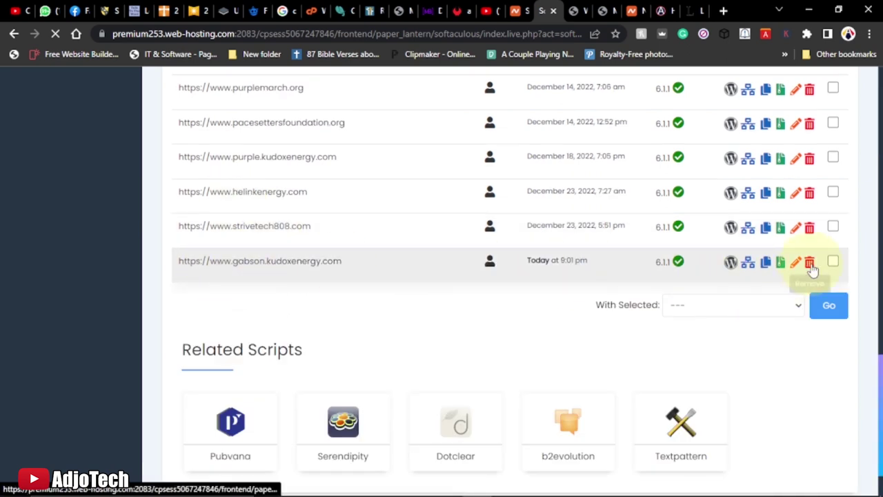
Remove the gabson.kudoxenergy.com WordPress installation, accepting the irreversible-removal warning
{"action": "left_click", "coordinate": [811, 266]}
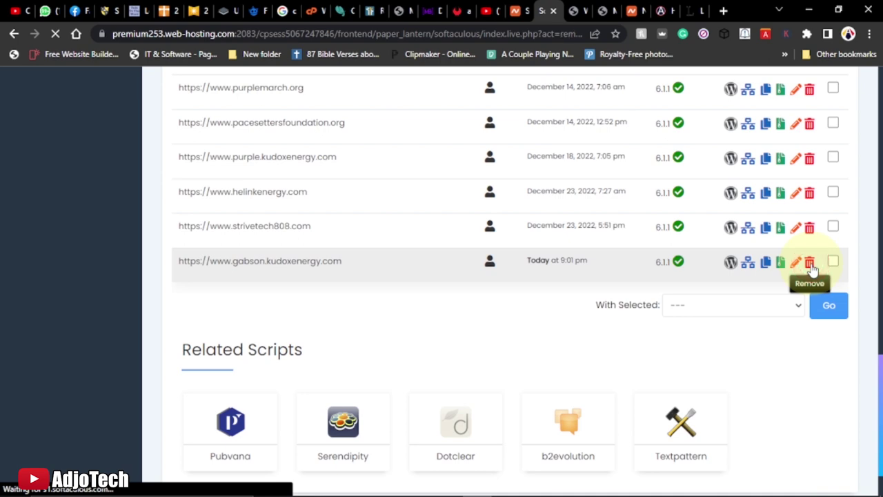
{"action": "scroll", "coordinate": [756, 282], "scroll_direction": "down", "scroll_amount": 6}
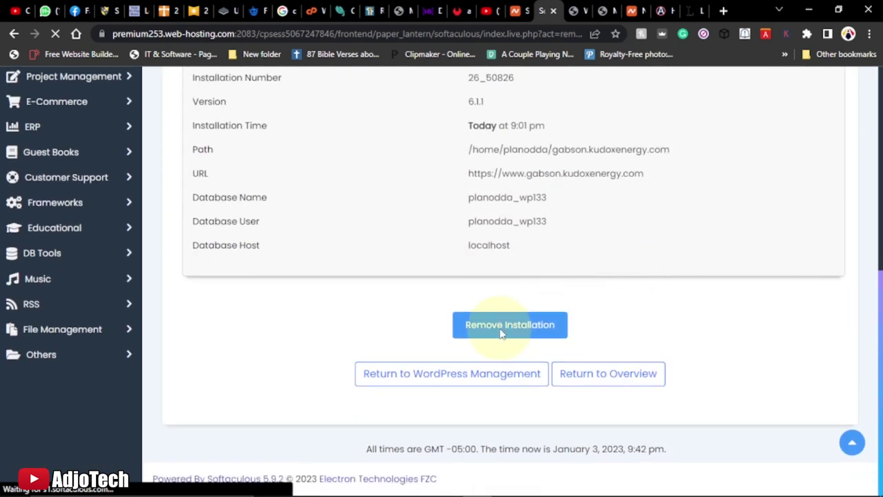
{"action": "left_click", "coordinate": [502, 330]}
{"action": "left_click", "coordinate": [505, 120]}
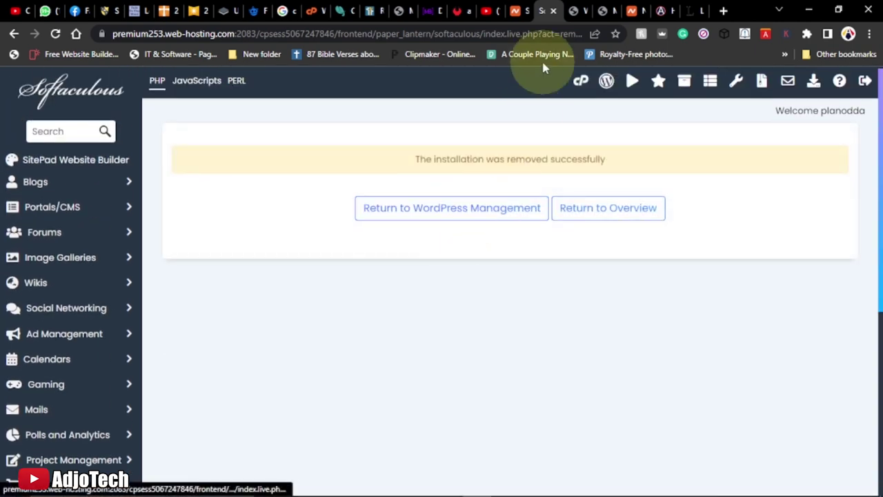
{"action": "left_click", "coordinate": [580, 81]}
Close the widgets admin tab, reload gabson.kudoxenergy.com to see its bare index, and return to cPanel
{"action": "left_click", "coordinate": [573, 11]}
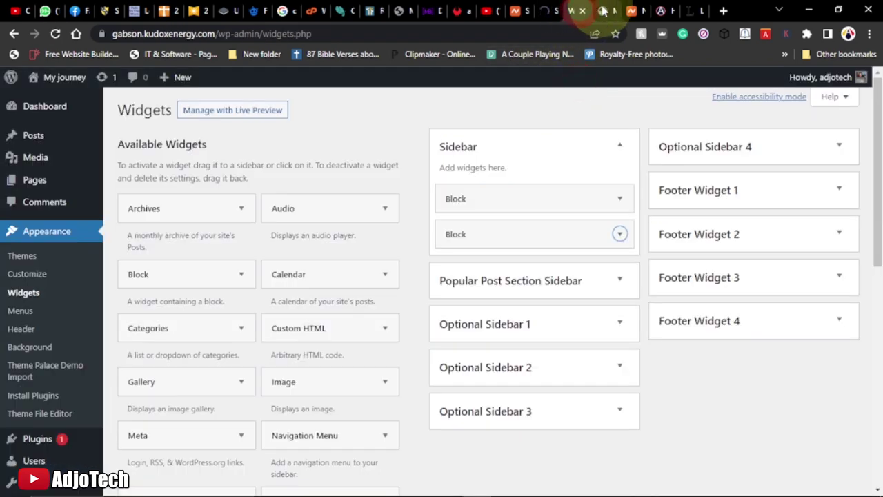
{"action": "left_click", "coordinate": [602, 11]}
{"action": "left_click", "coordinate": [574, 11]}
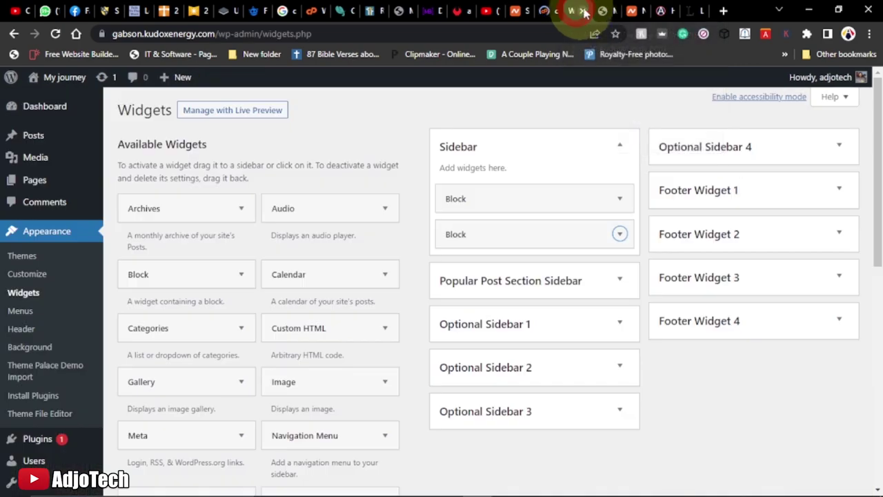
{"action": "left_click", "coordinate": [583, 11]}
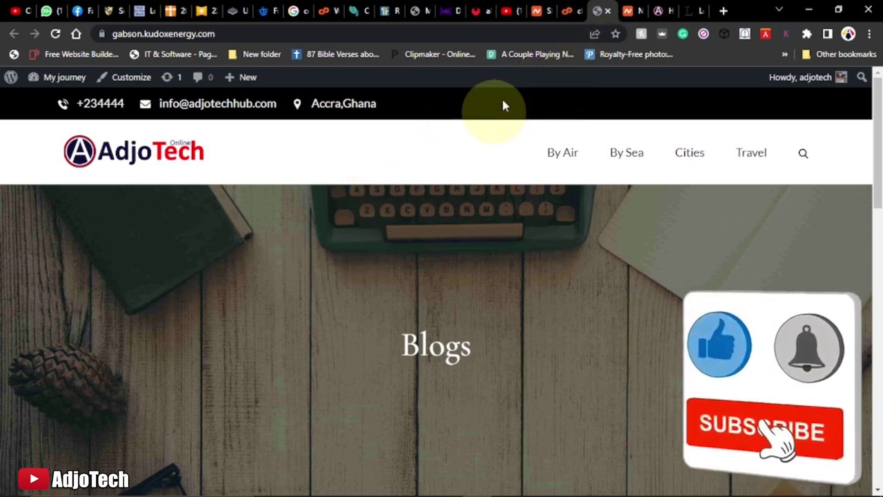
{"action": "left_click", "coordinate": [55, 33]}
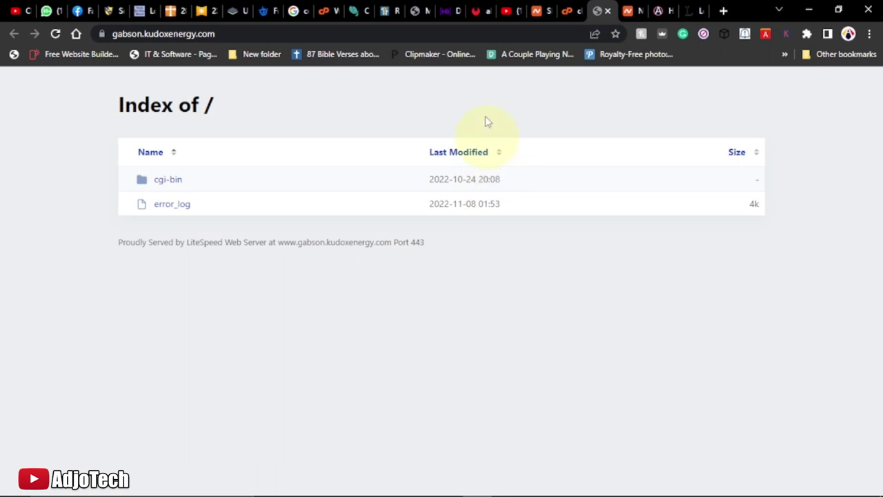
{"action": "left_click", "coordinate": [567, 11]}
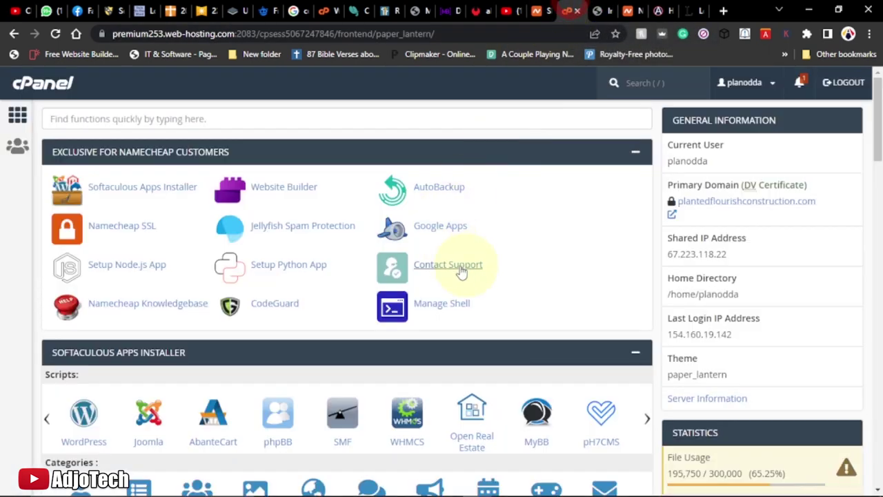
{"action": "scroll", "coordinate": [295, 276], "scroll_direction": "down", "scroll_amount": 2}
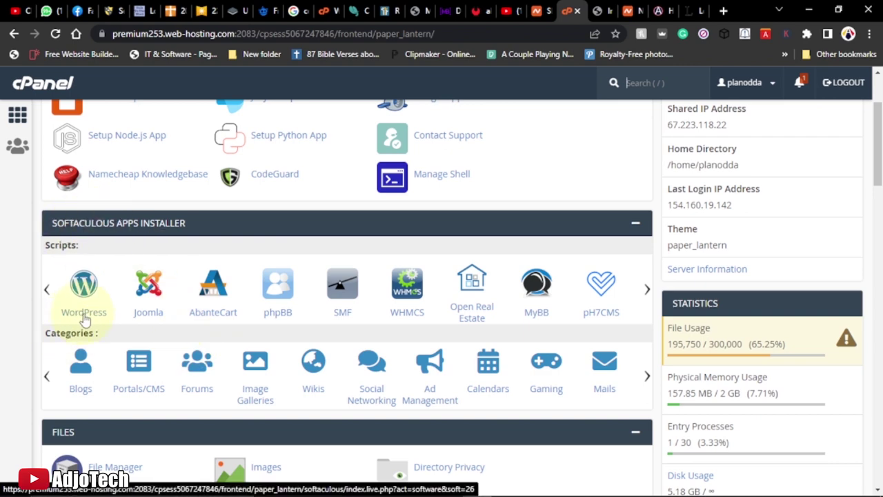
{"action": "left_click", "coordinate": [84, 314]}
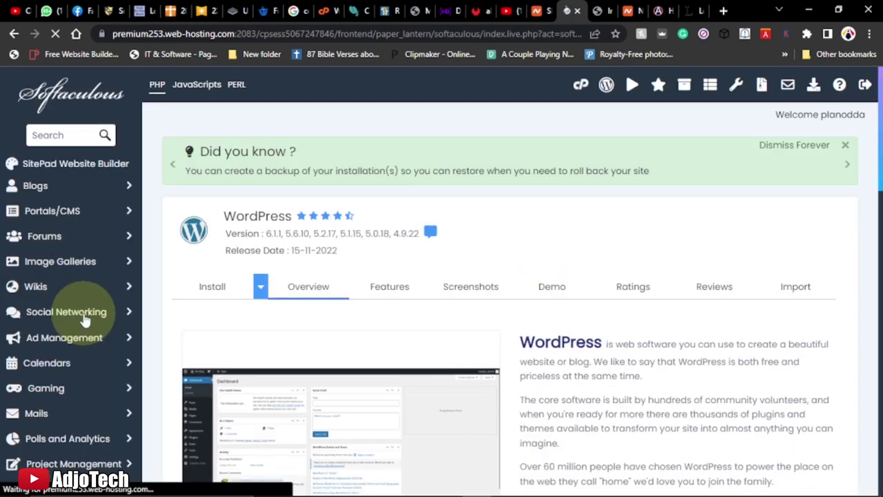
{"action": "scroll", "coordinate": [417, 329], "scroll_direction": "down", "scroll_amount": 2}
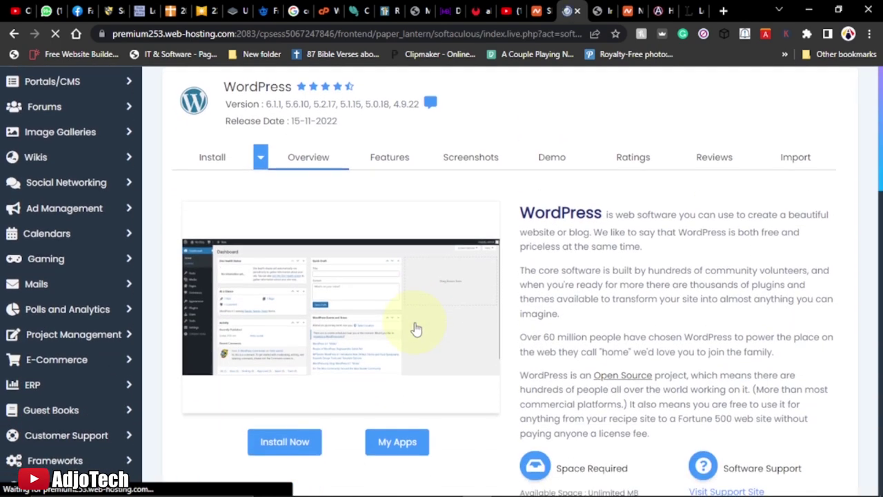
{"action": "scroll", "coordinate": [417, 329], "scroll_direction": "down", "scroll_amount": 4}
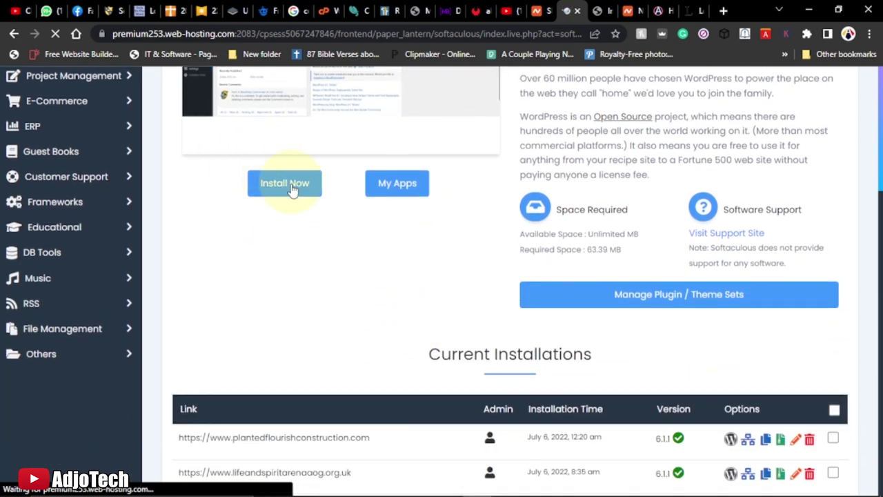
{"action": "left_click", "coordinate": [292, 190]}
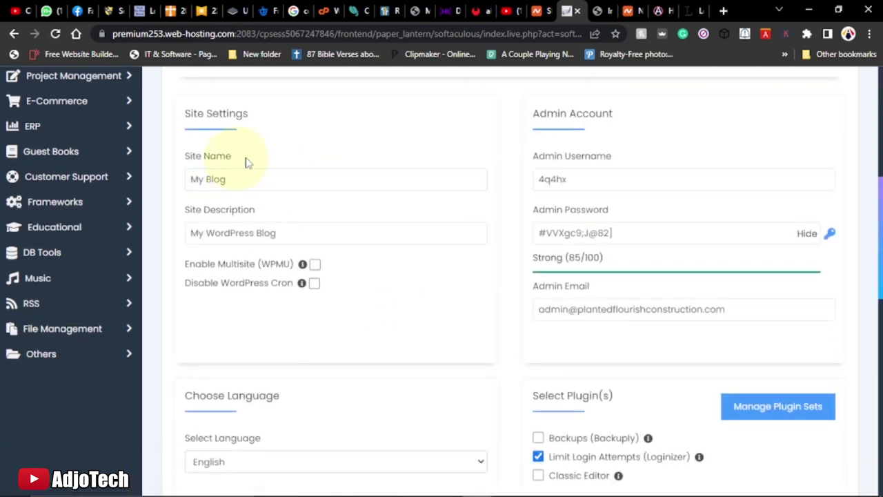
{"action": "scroll", "coordinate": [338, 196], "scroll_direction": "up", "scroll_amount": 3}
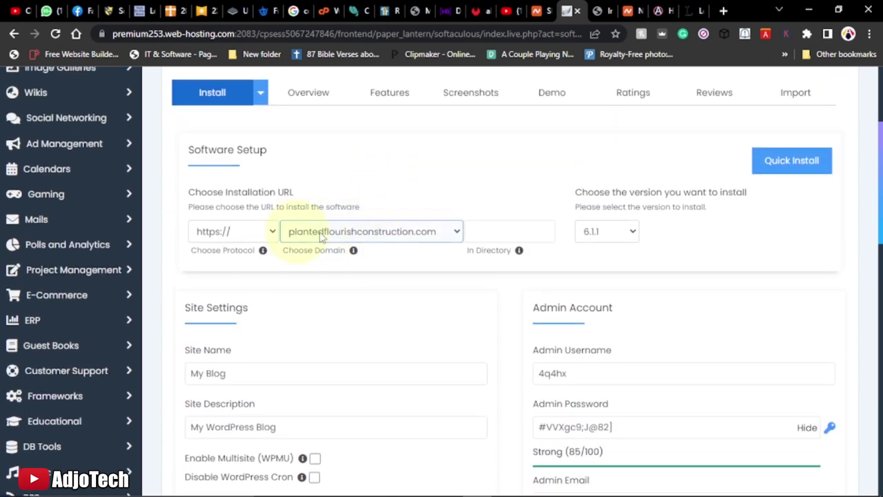
{"action": "left_click", "coordinate": [339, 235]}
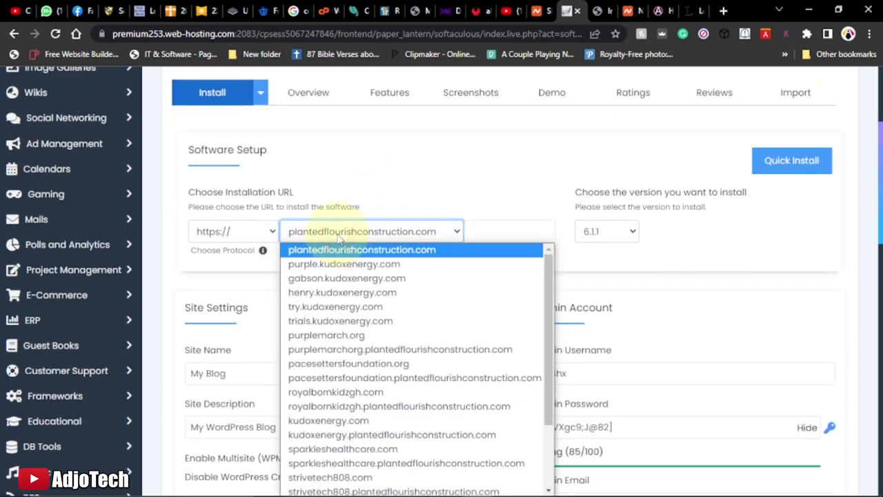
{"action": "key", "text": "Down"}
{"action": "key", "text": "Down"}
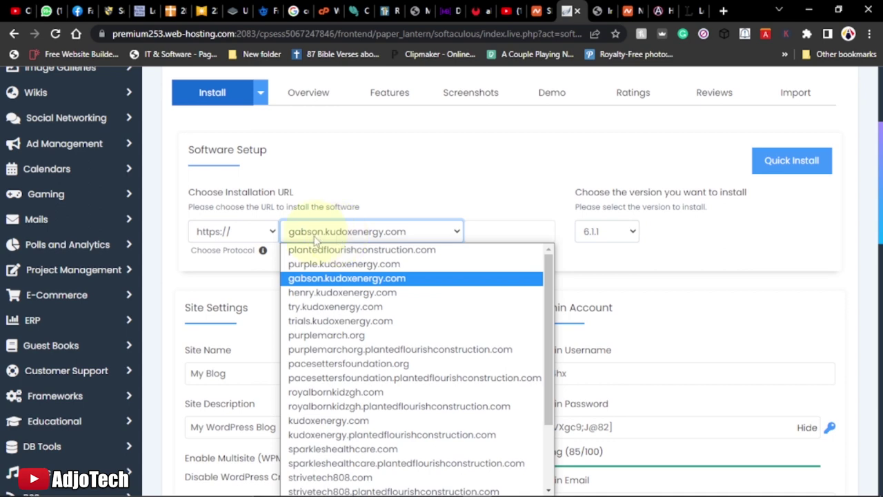
{"action": "left_click", "coordinate": [329, 277]}
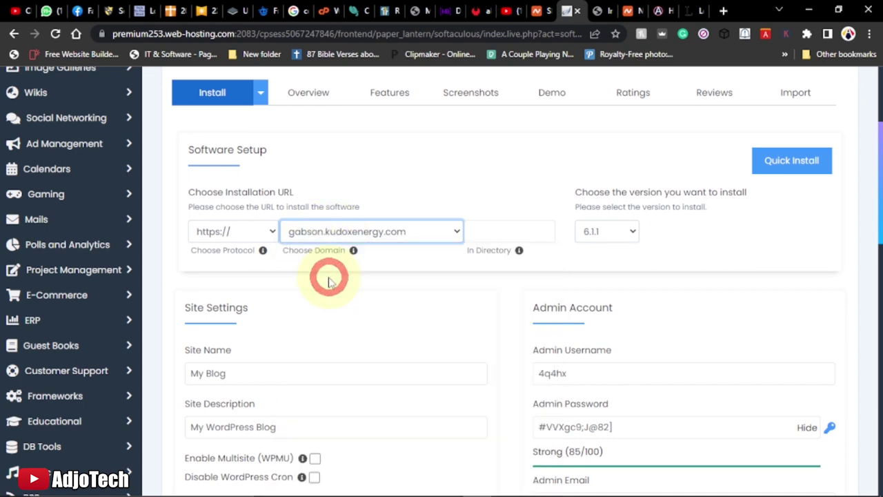
{"action": "left_click", "coordinate": [250, 234]}
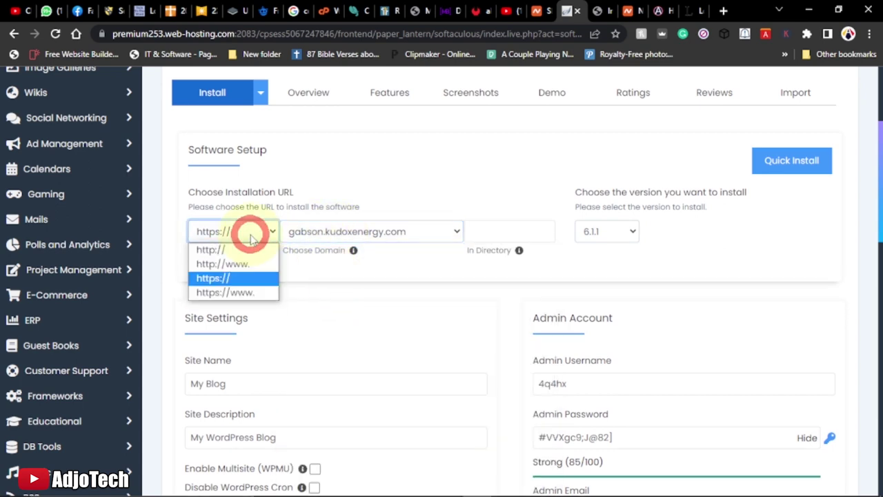
{"action": "left_click", "coordinate": [226, 292]}
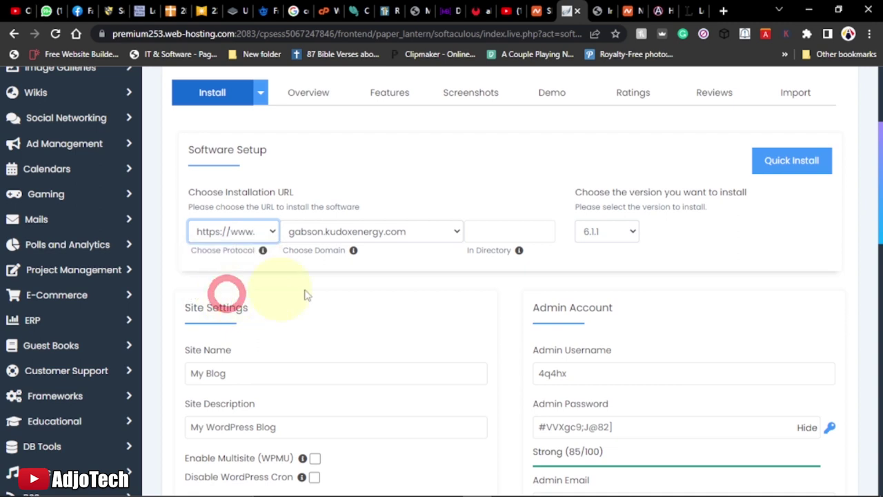
Set the admin username to admin and copy the generated admin password
{"action": "scroll", "coordinate": [450, 259], "scroll_direction": "down", "scroll_amount": 3}
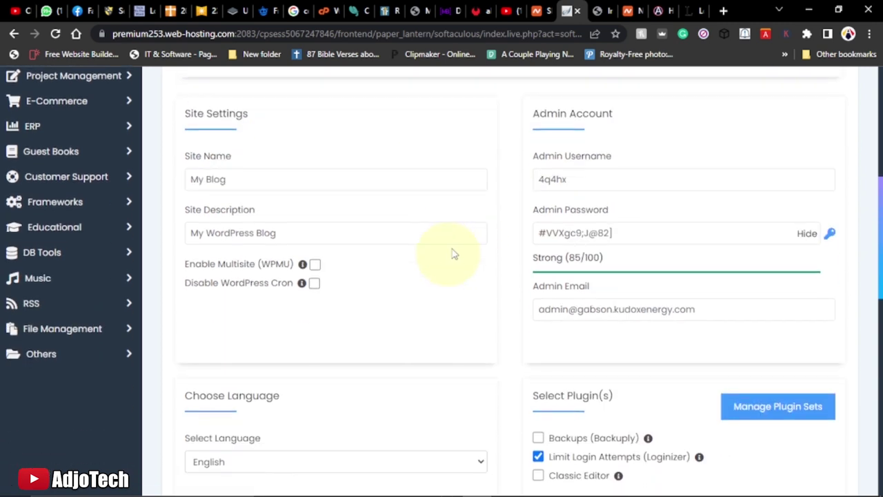
{"action": "left_click", "coordinate": [568, 177]}
{"action": "double_click", "coordinate": [541, 178]}
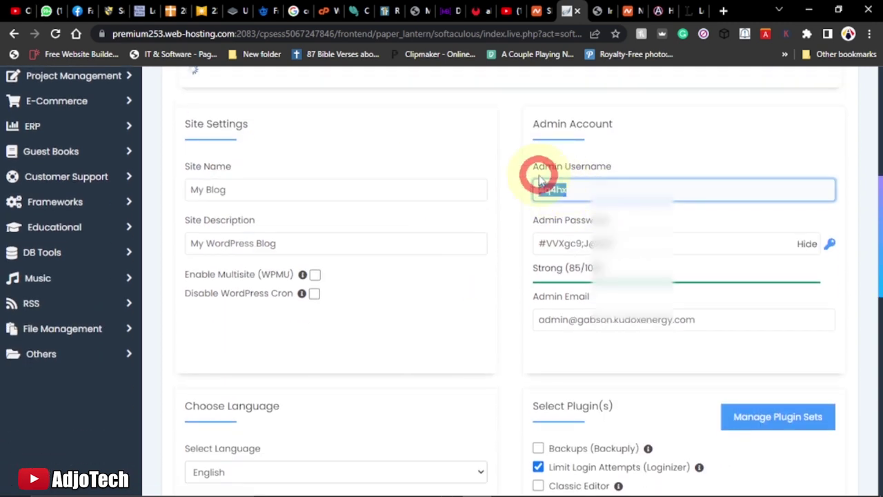
{"action": "type", "text": "admin"}
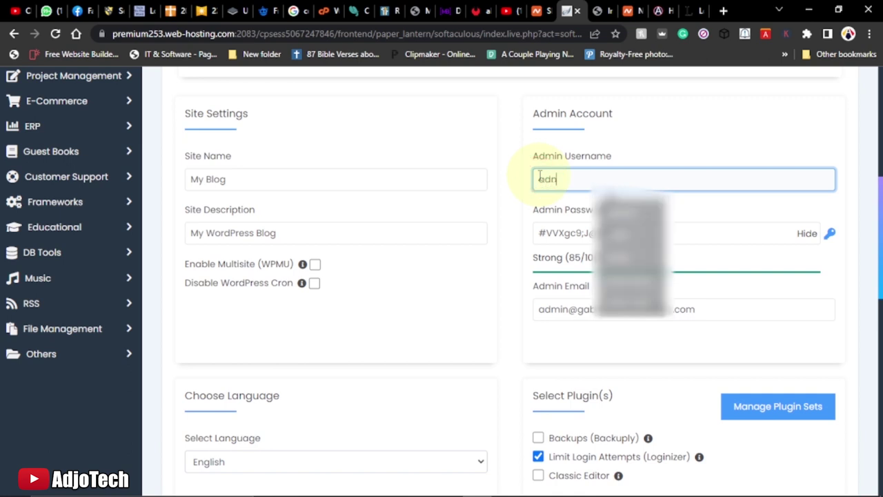
{"action": "key", "text": "BackSpace"}
{"action": "key", "text": "BackSpace"}
{"action": "key", "text": "BackSpace"}
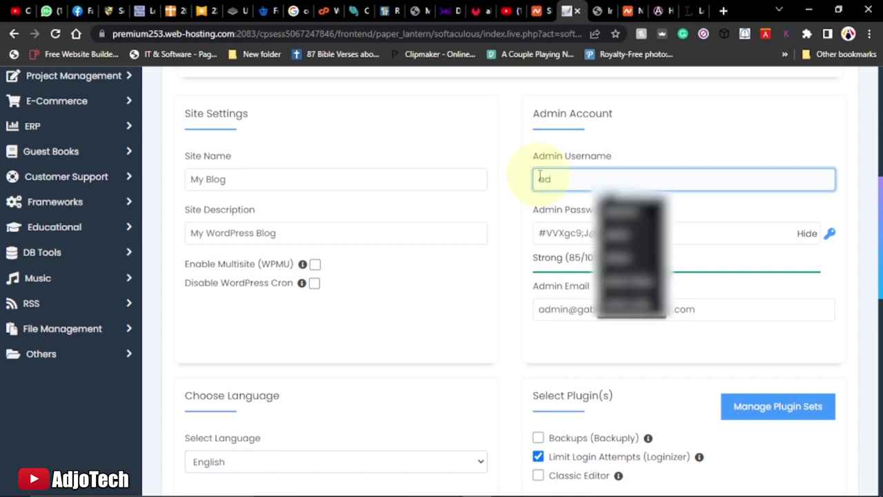
{"action": "type", "text": "min"}
{"action": "left_click", "coordinate": [479, 154]}
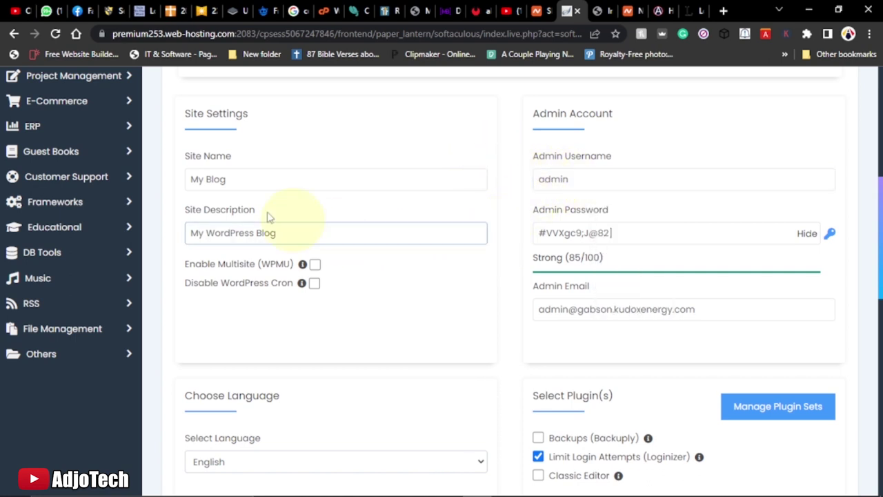
{"action": "left_click_drag", "start_coordinate": [619, 233], "coordinate": [506, 232]}
{"action": "right_click", "coordinate": [562, 234]}
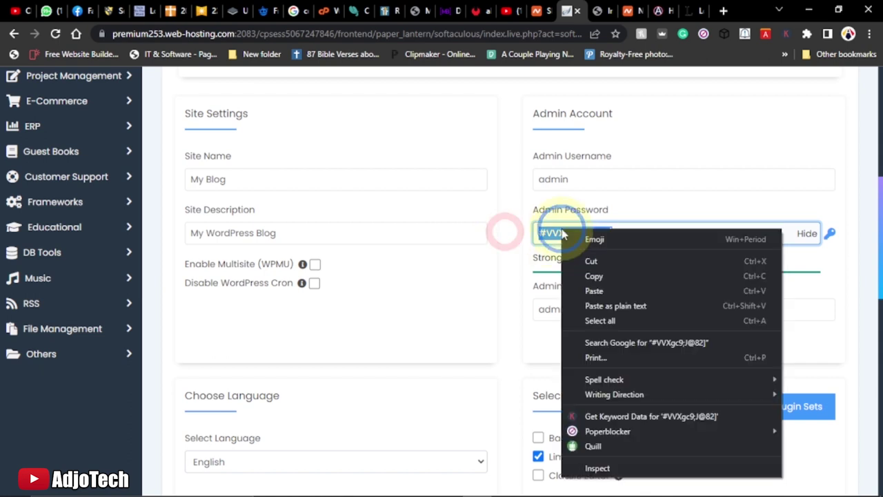
{"action": "left_click", "coordinate": [597, 276]}
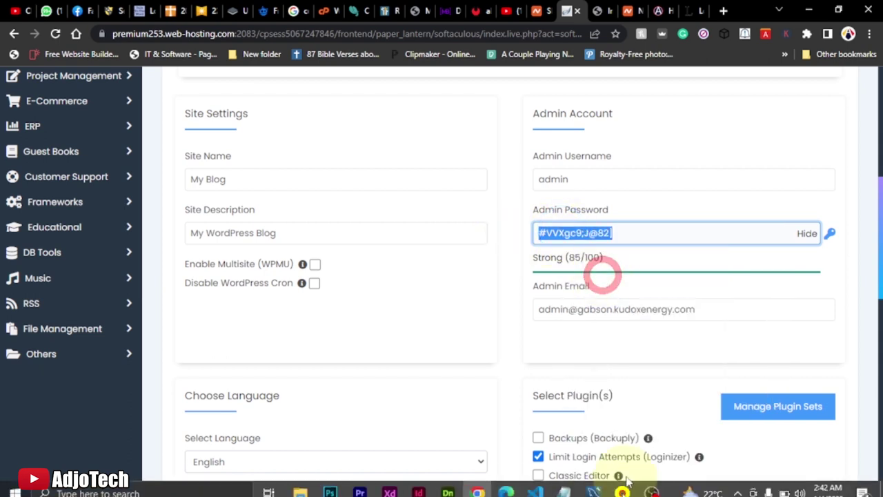
Paste the copied admin password onto a new line below the 2023 greeting in Notepad, then minimize it
{"action": "left_click", "coordinate": [563, 484]}
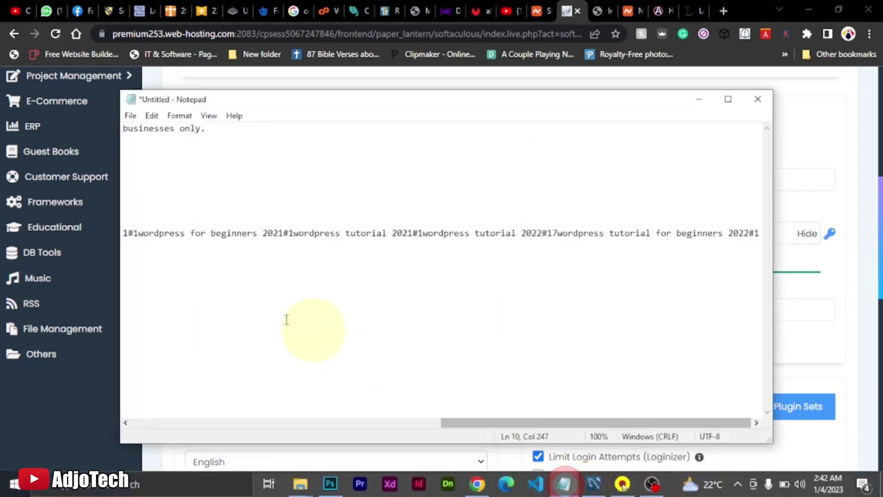
{"action": "left_click", "coordinate": [200, 308]}
{"action": "left_click", "coordinate": [156, 170]}
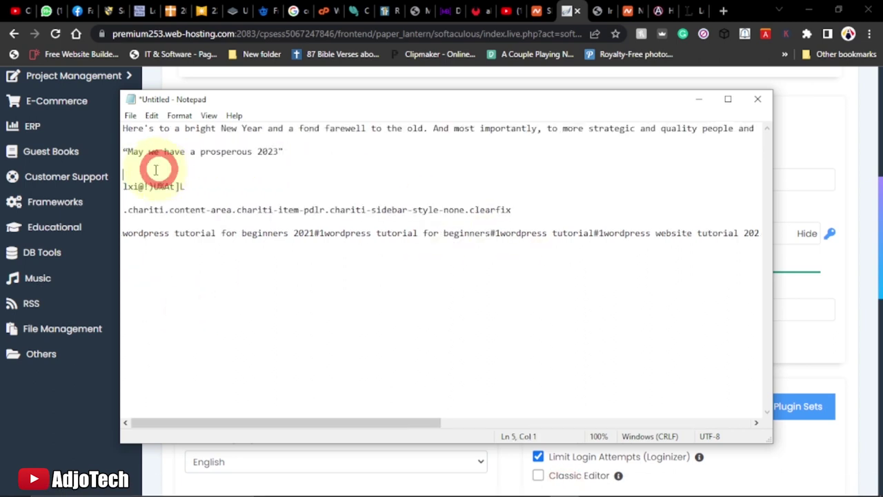
{"action": "key", "text": "Return"}
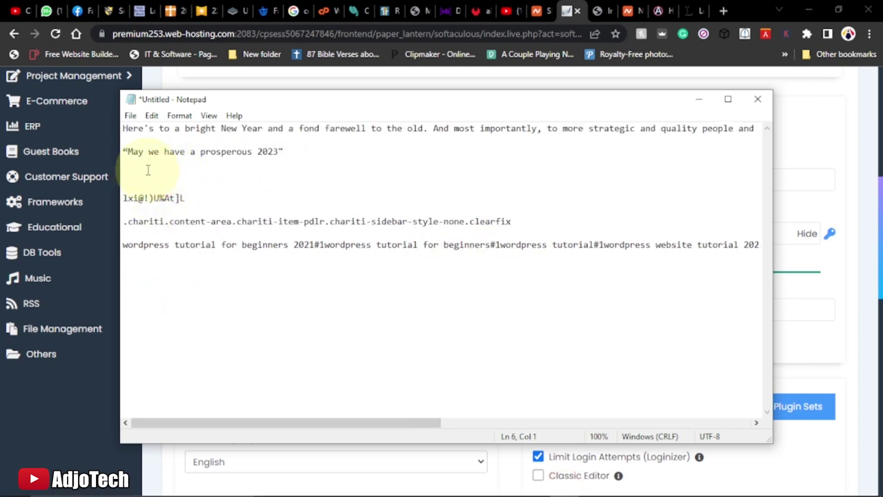
{"action": "left_click", "coordinate": [147, 169]}
{"action": "key", "text": "ctrl+v"}
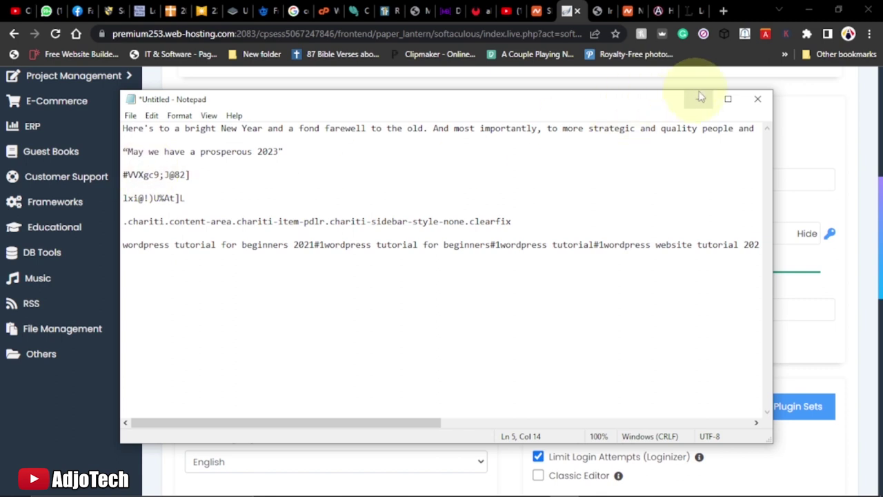
{"action": "left_click", "coordinate": [699, 100]}
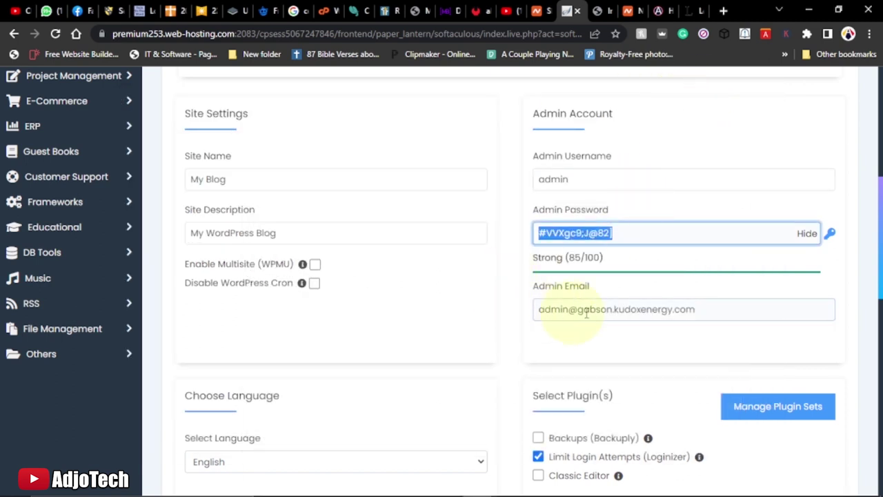
Replace the admin e-mail with a saved address from the autofill suggestions
{"action": "triple_click", "coordinate": [709, 307]}
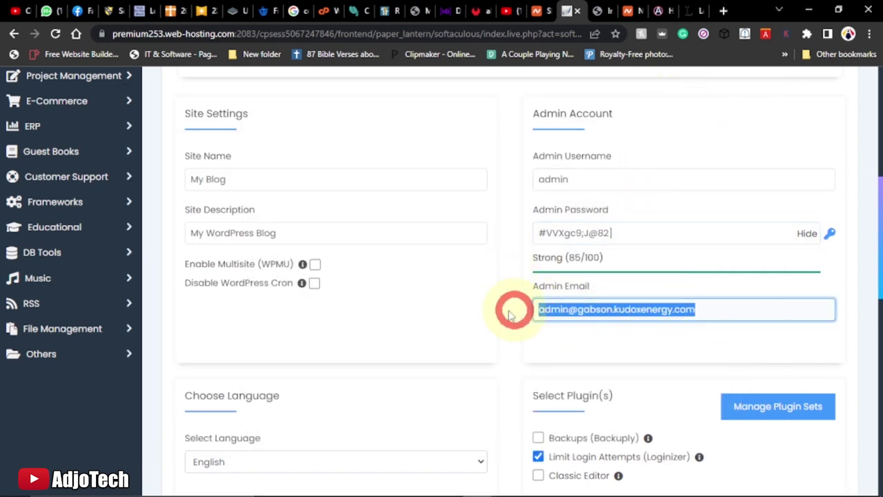
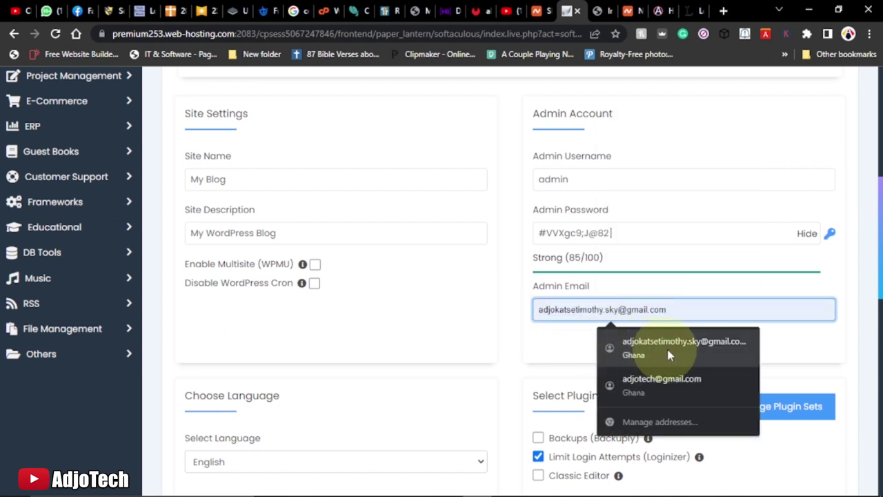
{"action": "left_click", "coordinate": [678, 343]}
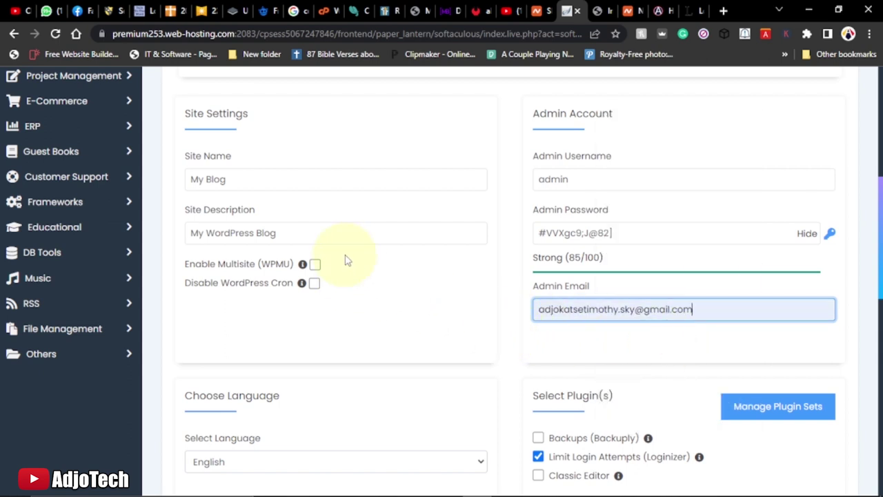
Fill the 'Email installation details to' field with a saved e-mail address
{"action": "scroll", "coordinate": [489, 320], "scroll_direction": "down", "scroll_amount": 2}
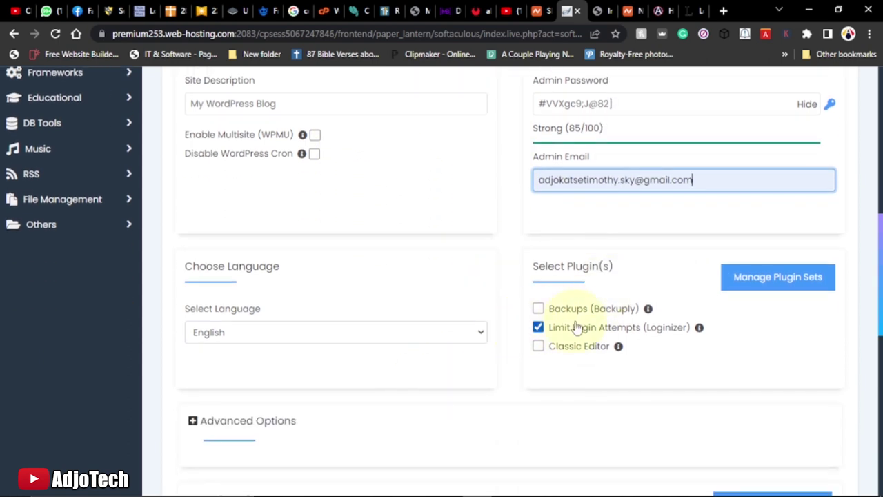
{"action": "scroll", "coordinate": [516, 320], "scroll_direction": "down", "scroll_amount": 8}
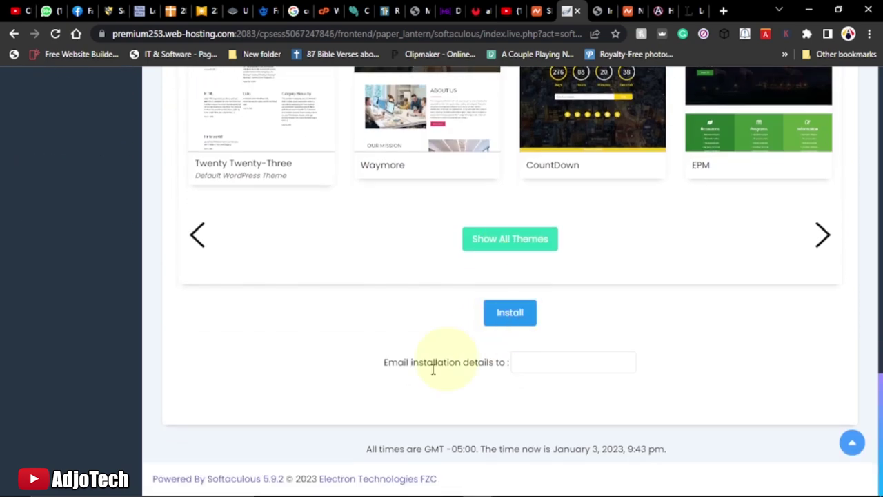
{"action": "left_click", "coordinate": [516, 379]}
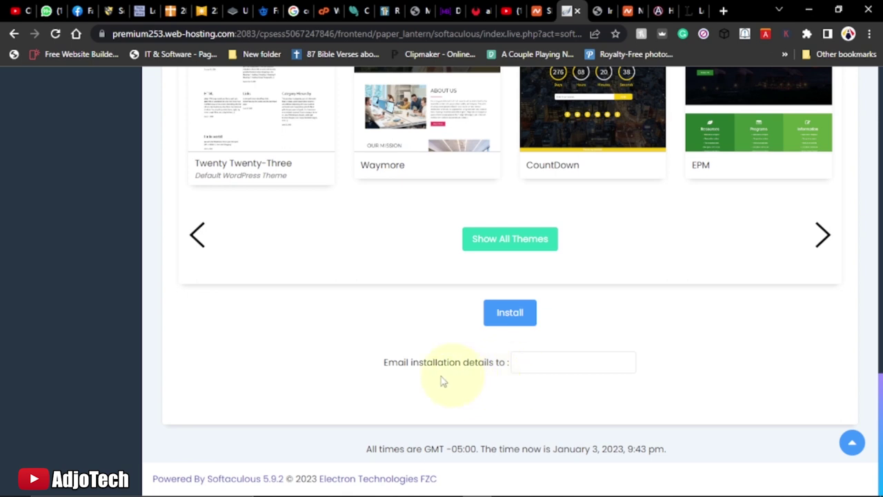
{"action": "left_click", "coordinate": [544, 361]}
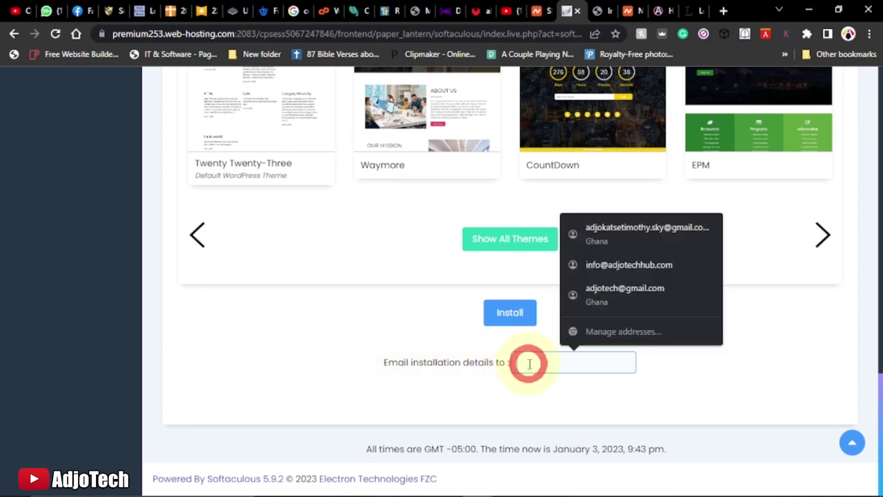
{"action": "left_click", "coordinate": [611, 229]}
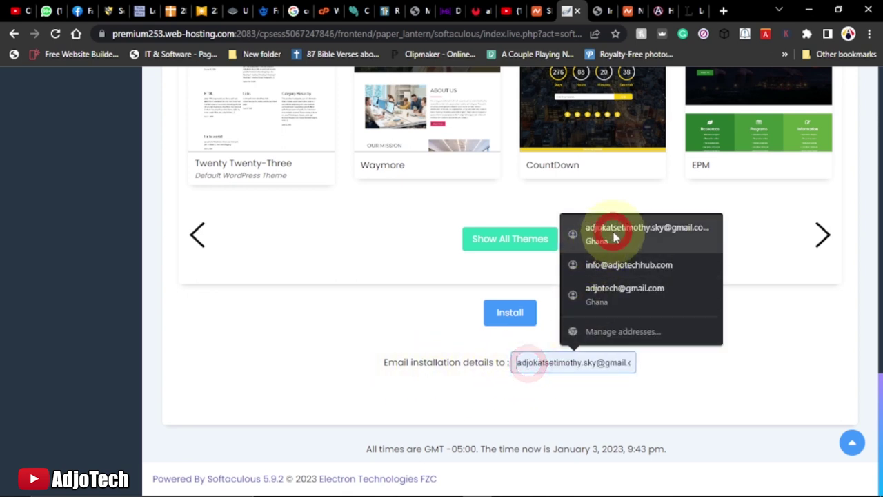
Run the WordPress install to 100% and open the new site from the success page link
{"action": "left_click", "coordinate": [507, 316]}
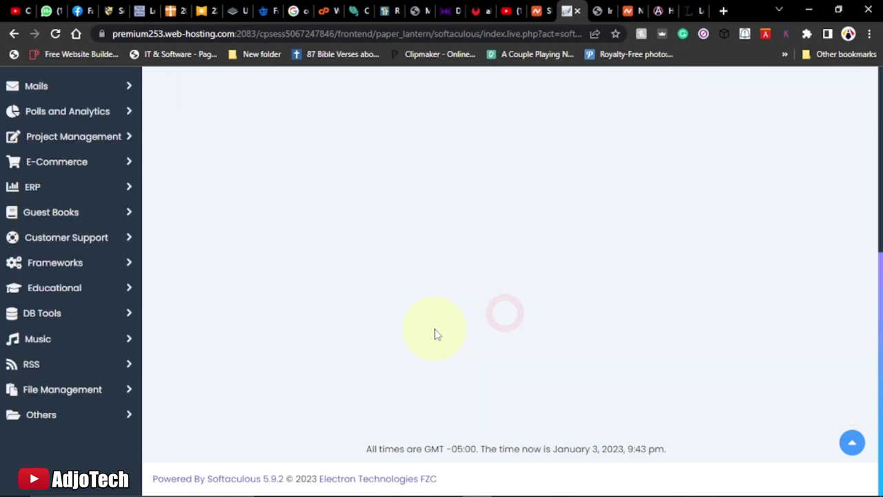
{"action": "scroll", "coordinate": [435, 334], "scroll_direction": "up", "scroll_amount": 3}
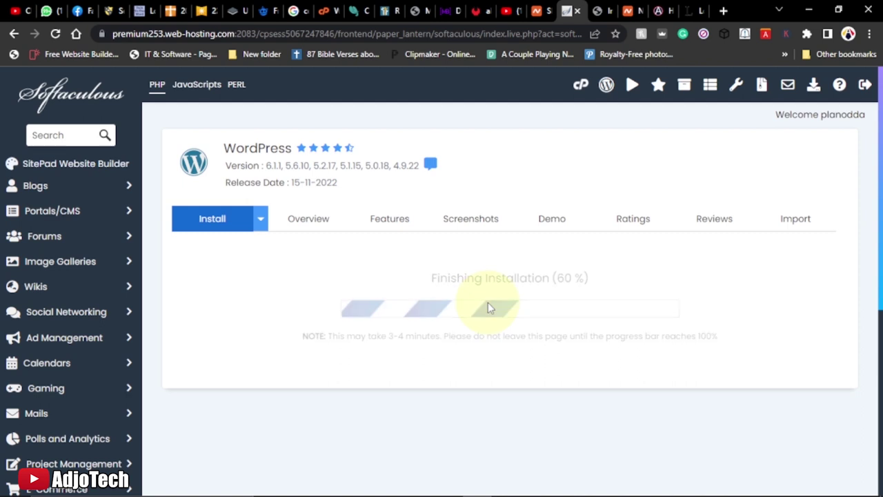
{"action": "scroll", "coordinate": [375, 345], "scroll_direction": "down", "scroll_amount": 2}
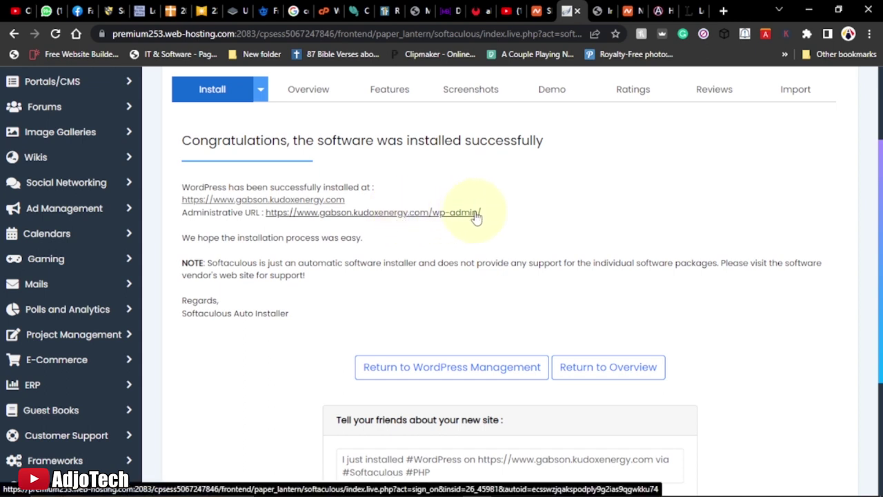
{"action": "left_click", "coordinate": [260, 204]}
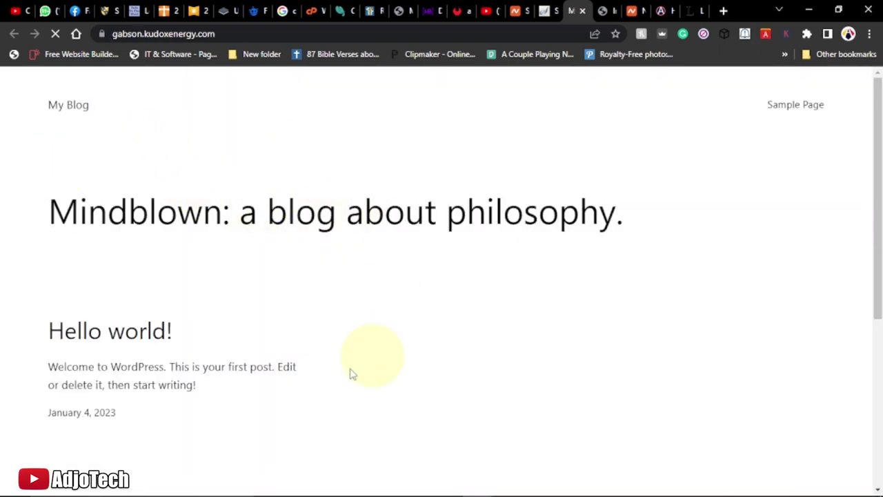
Open the new site's wp-admin URL from the success page and land on the WordPress 6.1.1 Dashboard
{"action": "scroll", "coordinate": [514, 236], "scroll_direction": "down", "scroll_amount": 5}
{"action": "scroll", "coordinate": [514, 235], "scroll_direction": "up", "scroll_amount": 5}
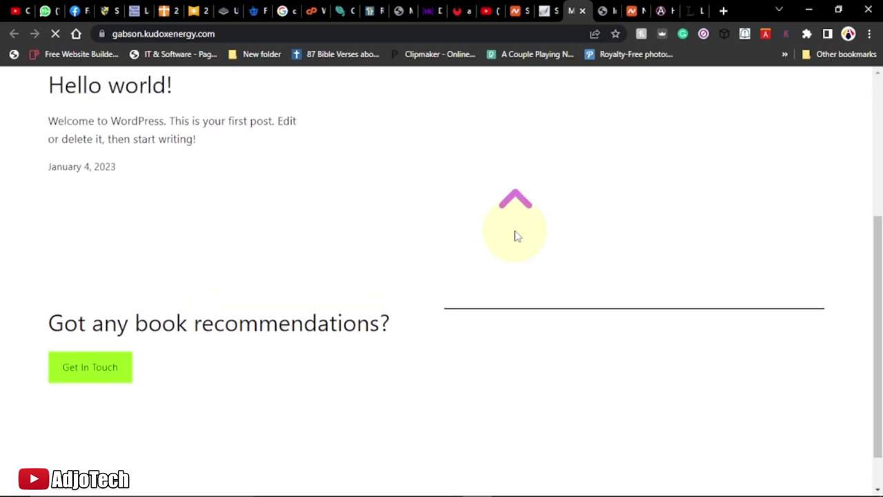
{"action": "left_click", "coordinate": [545, 11]}
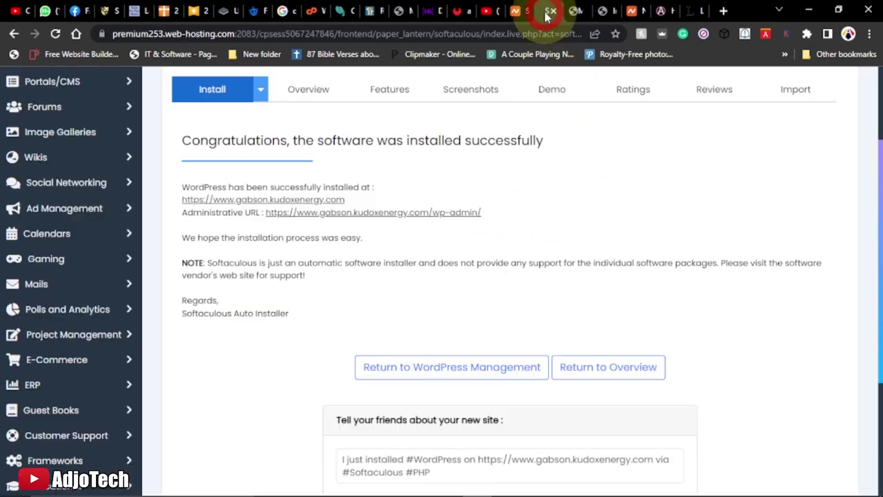
{"action": "left_click", "coordinate": [381, 214]}
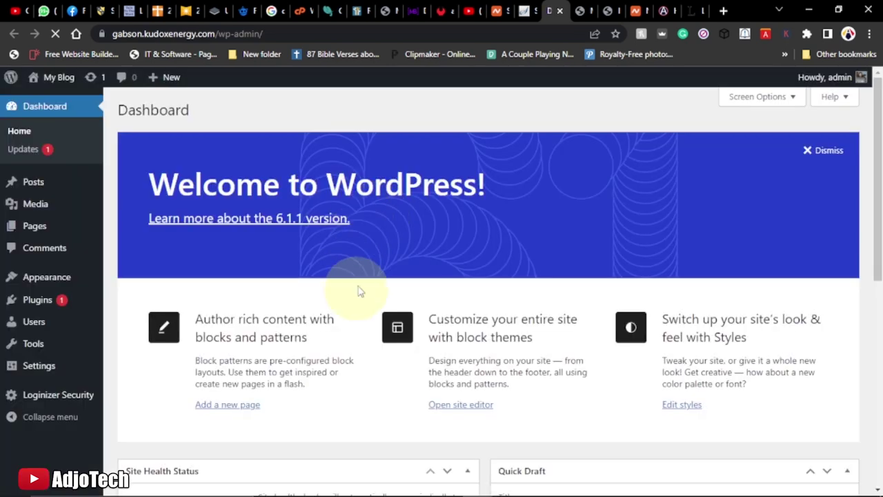
{"action": "left_click", "coordinate": [579, 10]}
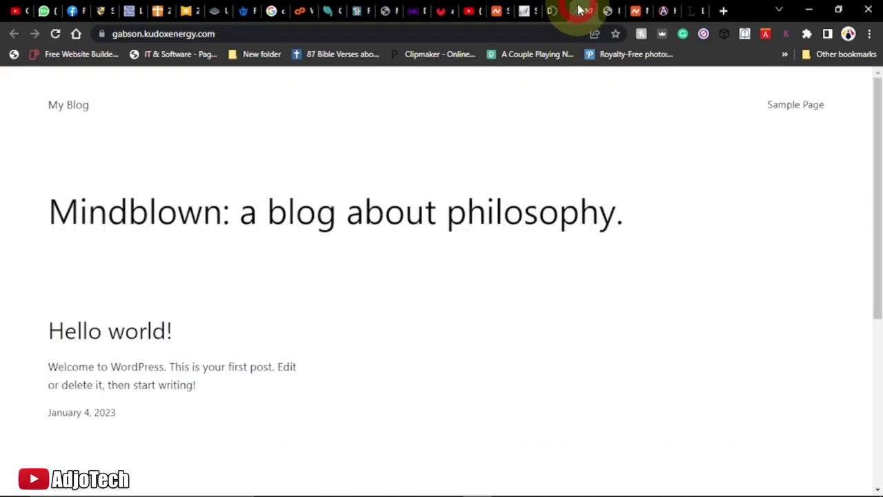
{"action": "left_click", "coordinate": [604, 10]}
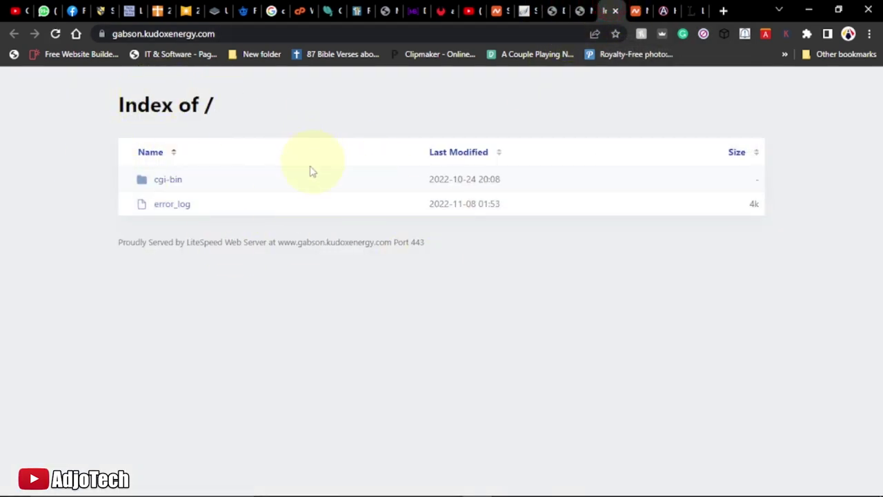
{"action": "left_click", "coordinate": [56, 35]}
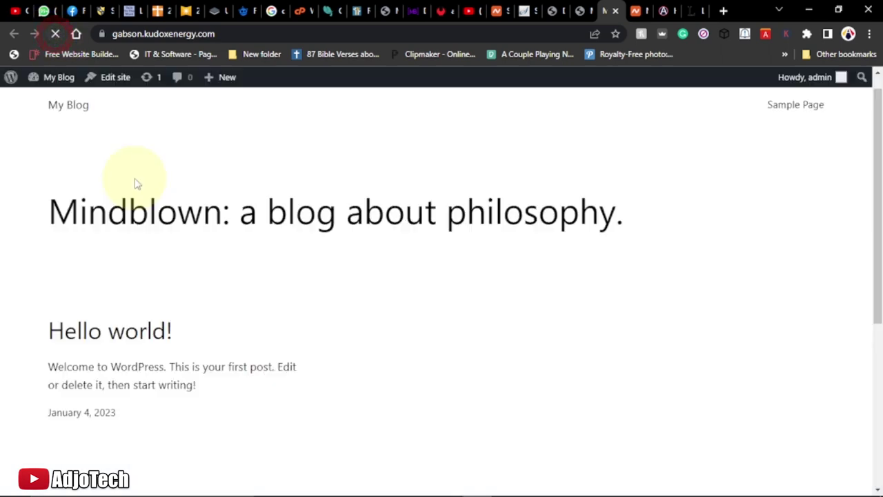
{"action": "left_click", "coordinate": [628, 11]}
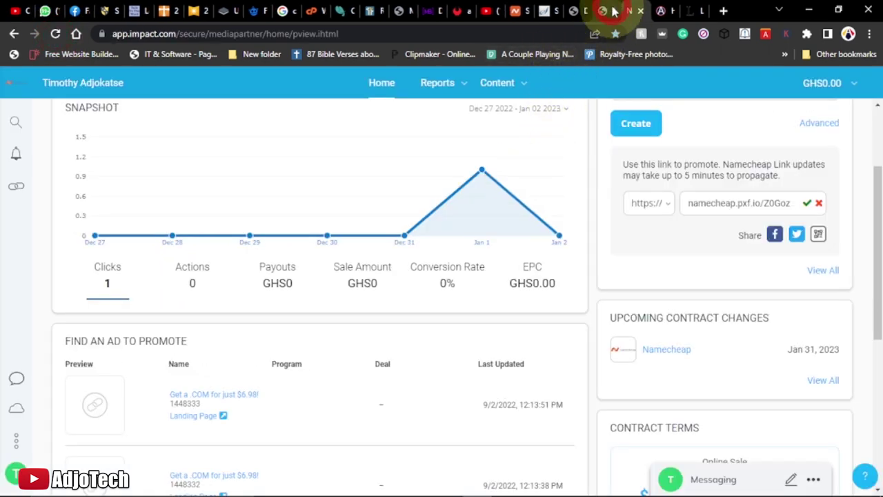
{"action": "left_click", "coordinate": [602, 10]}
{"action": "left_click", "coordinate": [572, 10]}
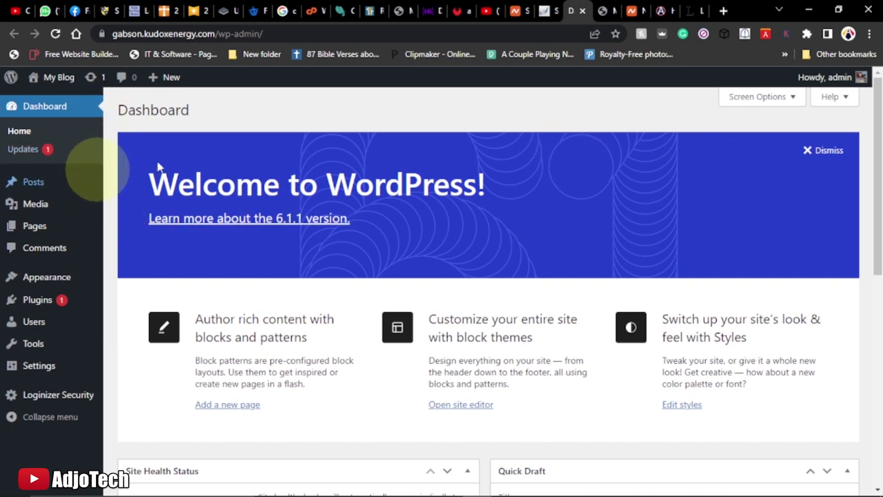
In General Settings, set Site Title 'A journey to the west' and tagline 'don't give up', then save
{"action": "mouse_move", "coordinate": [44, 366]}
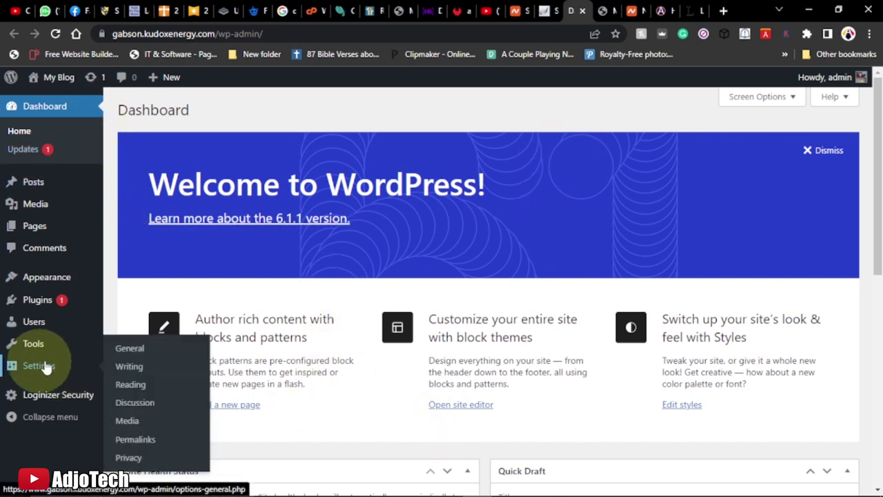
{"action": "left_click", "coordinate": [131, 350]}
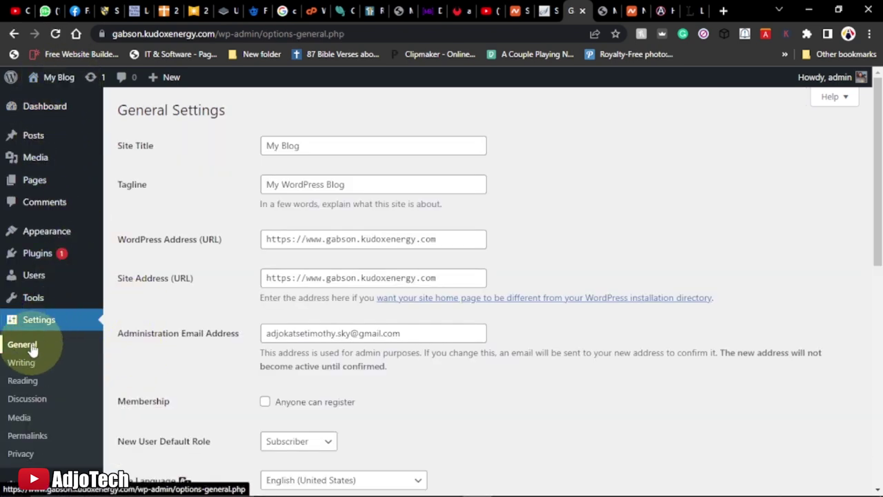
{"action": "left_click_drag", "start_coordinate": [330, 148], "coordinate": [252, 145]}
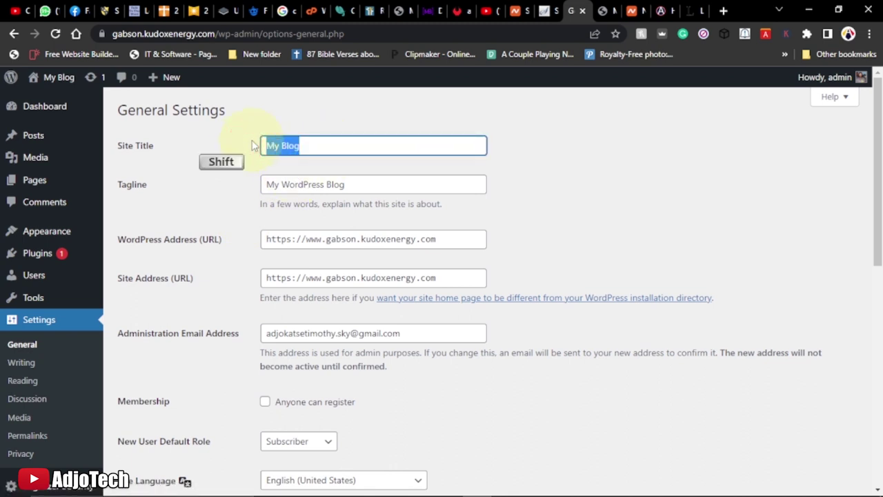
{"action": "type", "text": "A jour"}
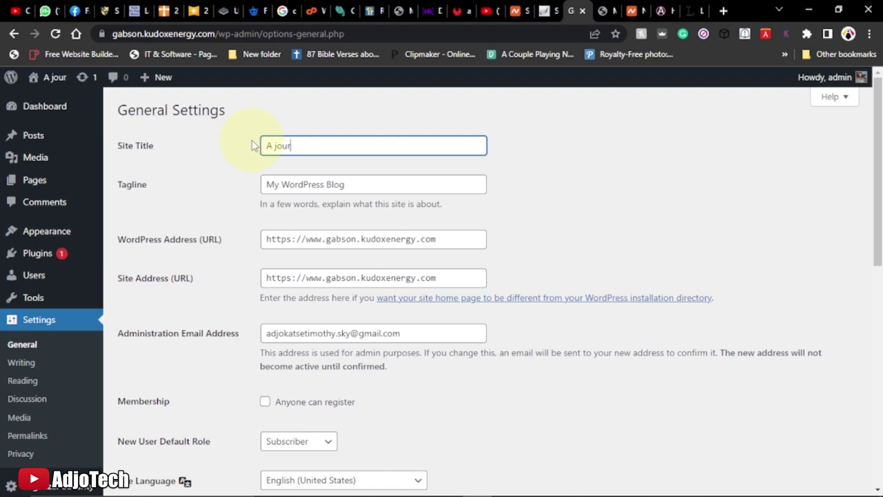
{"action": "type", "text": "ney to the"}
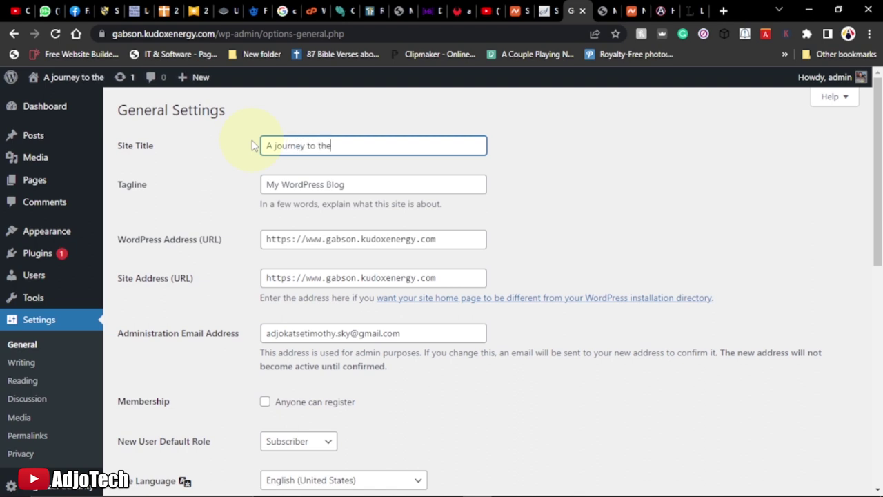
{"action": "type", "text": " west"}
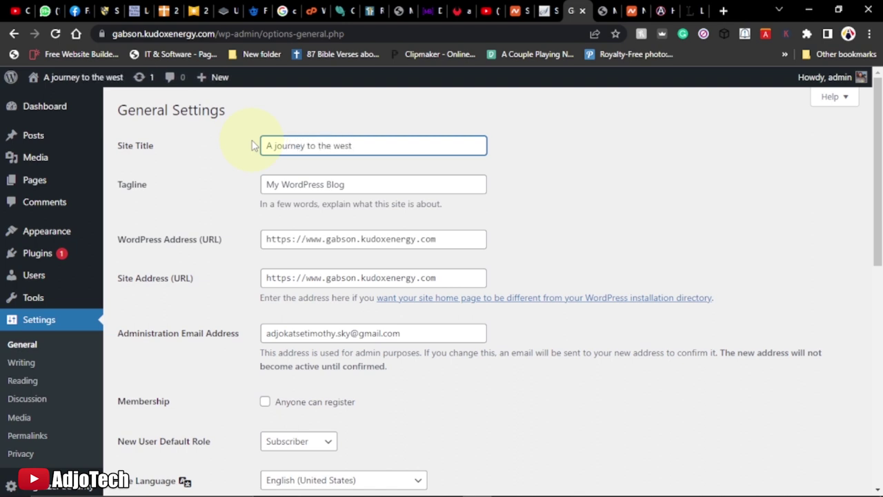
{"action": "left_click_drag", "start_coordinate": [371, 188], "coordinate": [244, 186]}
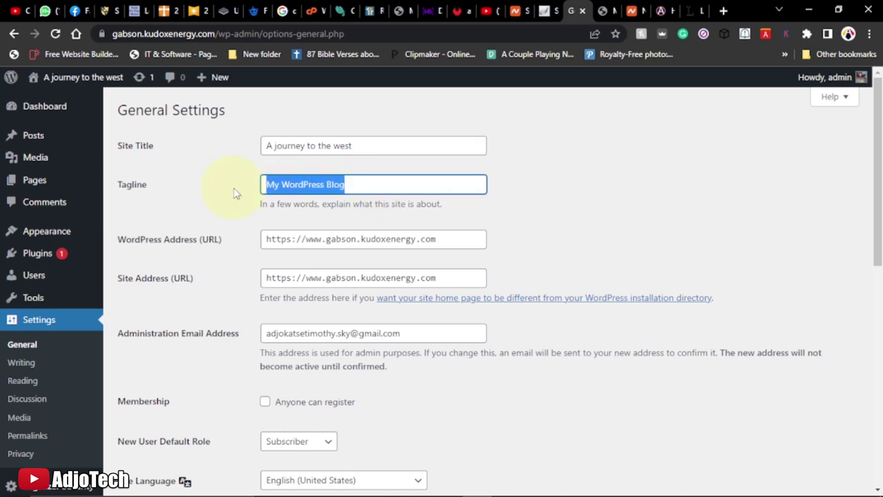
{"action": "type", "text": "don't give up"}
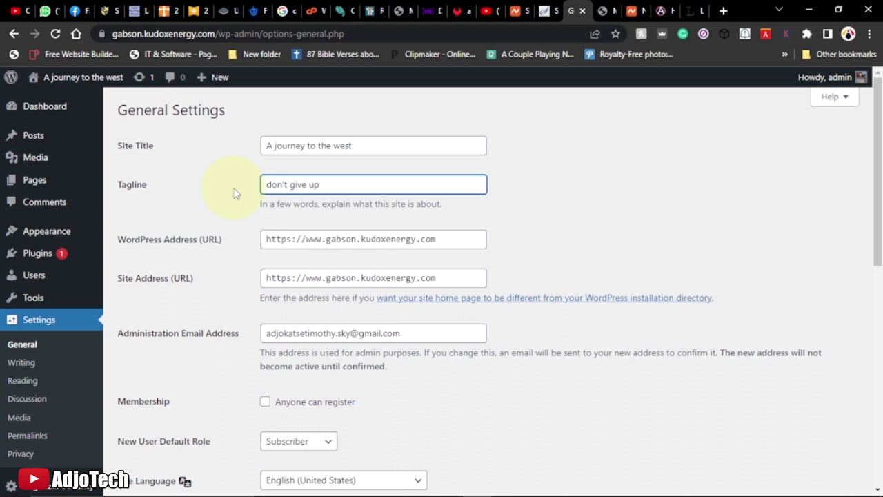
{"action": "scroll", "coordinate": [233, 193], "scroll_direction": "down", "scroll_amount": 3}
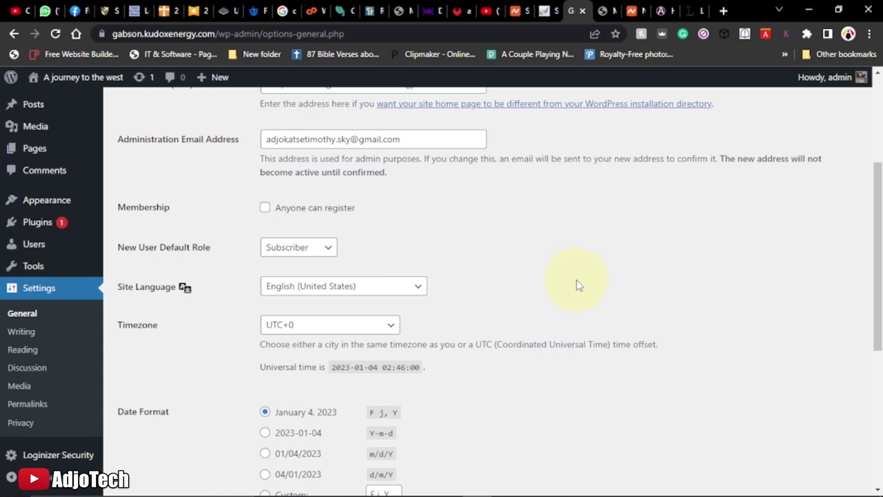
{"action": "scroll", "coordinate": [623, 288], "scroll_direction": "down", "scroll_amount": 5}
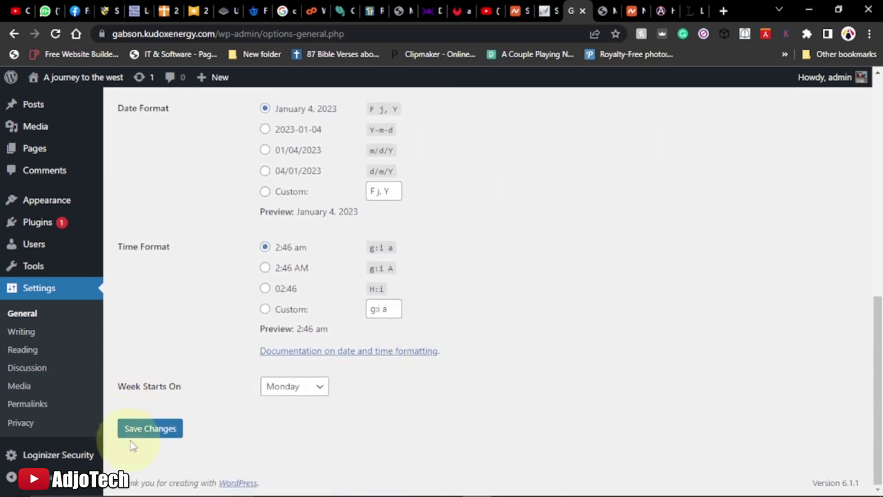
{"action": "left_click", "coordinate": [156, 436]}
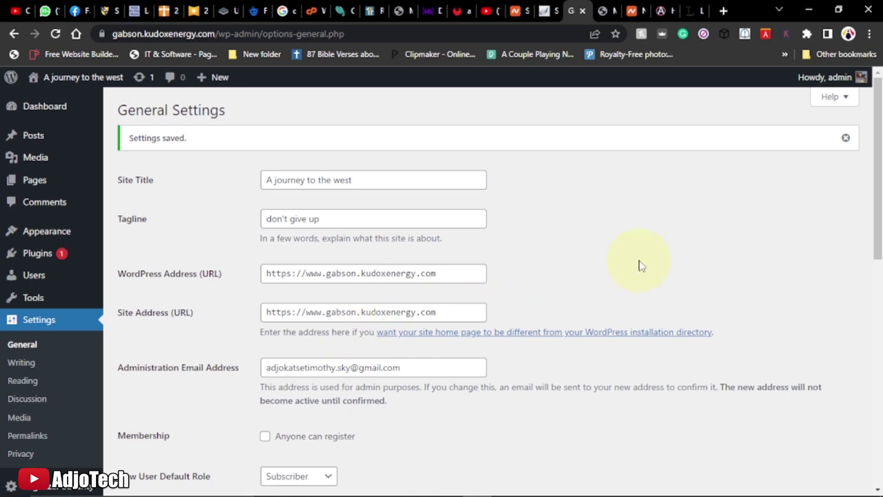
{"action": "scroll", "coordinate": [642, 264], "scroll_direction": "down", "scroll_amount": 2}
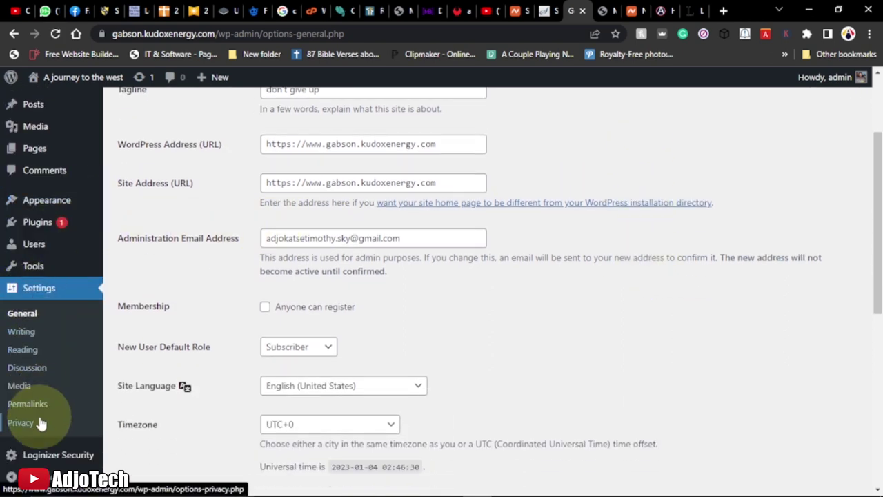
Switch permalinks to the Post name structure, save, and check the blog home page
{"action": "left_click", "coordinate": [31, 407]}
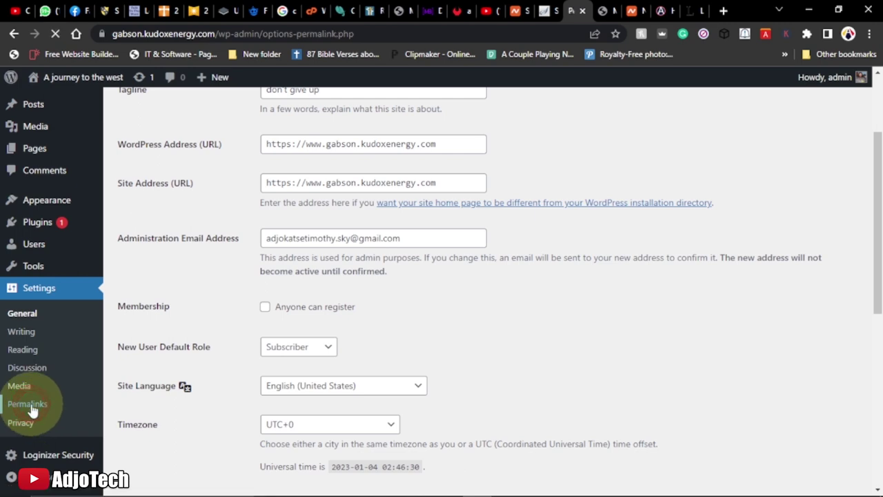
{"action": "scroll", "coordinate": [413, 312], "scroll_direction": "down", "scroll_amount": 3}
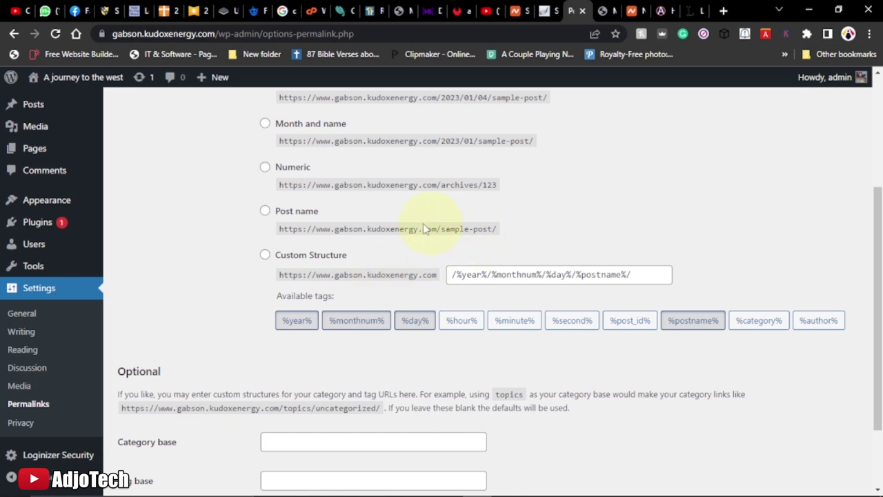
{"action": "scroll", "coordinate": [292, 293], "scroll_direction": "up", "scroll_amount": 1}
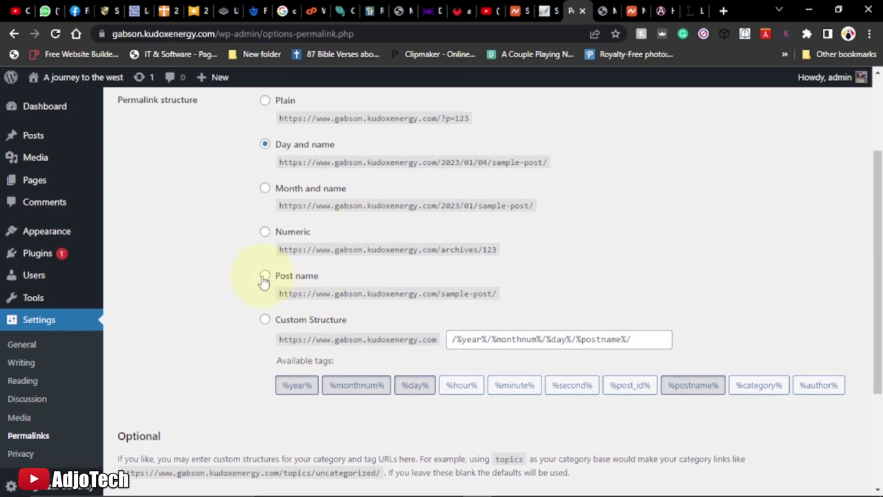
{"action": "left_click", "coordinate": [265, 276]}
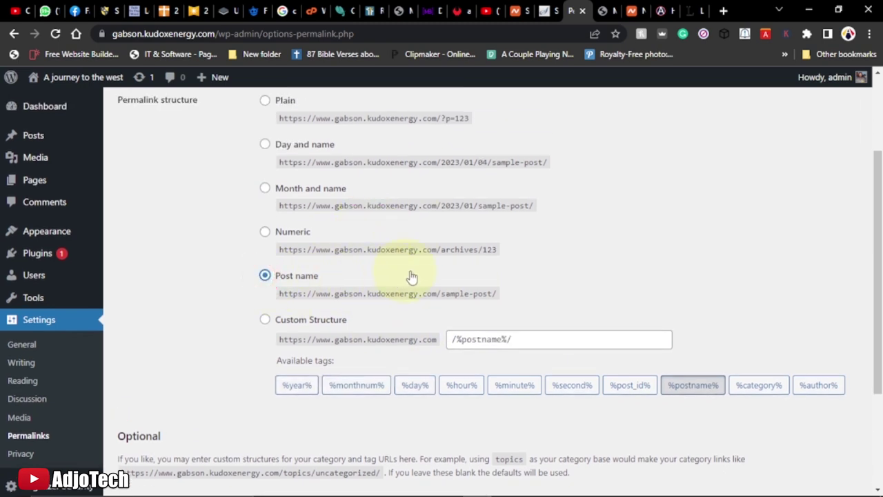
{"action": "scroll", "coordinate": [411, 276], "scroll_direction": "down", "scroll_amount": 3}
{"action": "left_click", "coordinate": [154, 428]}
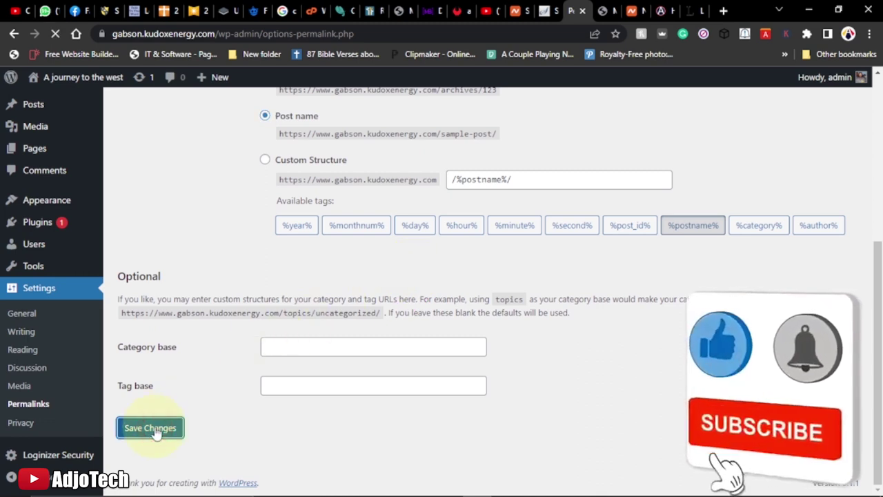
{"action": "left_click", "coordinate": [603, 12]}
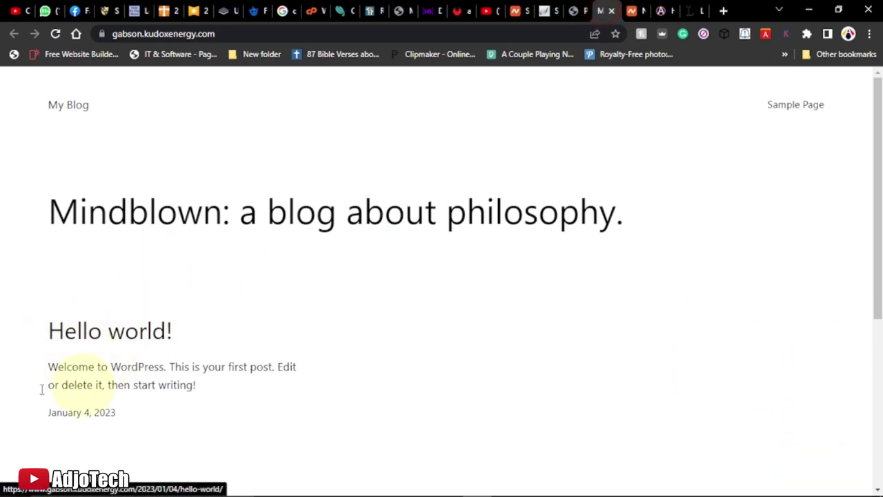
{"action": "left_click", "coordinate": [570, 10]}
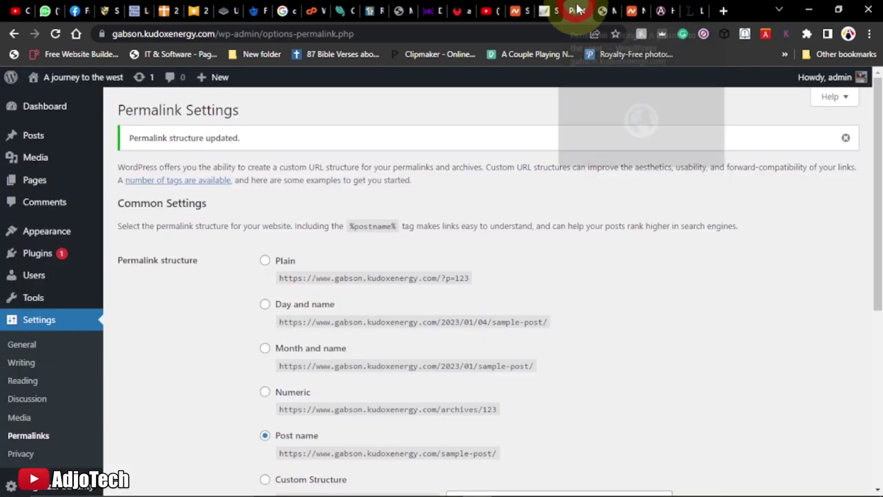
Trash the Hello world! post, then delete it permanently from the Trash view
{"action": "mouse_move", "coordinate": [33, 138]}
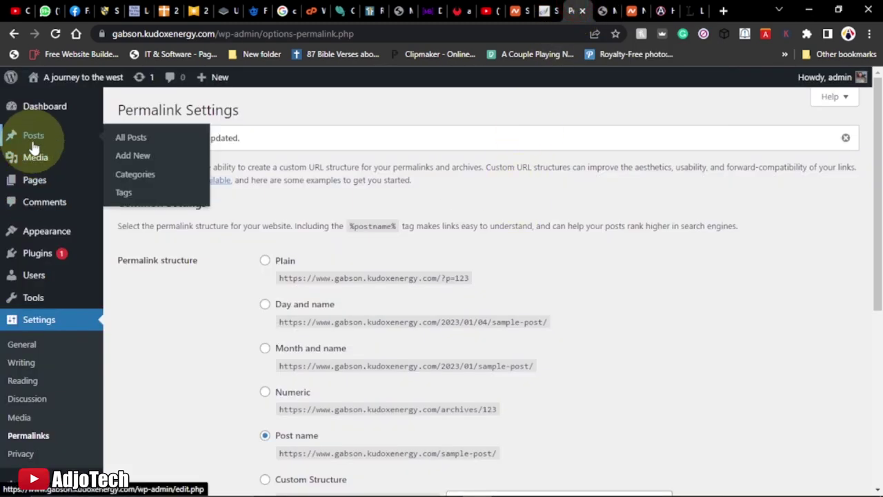
{"action": "left_click", "coordinate": [130, 138]}
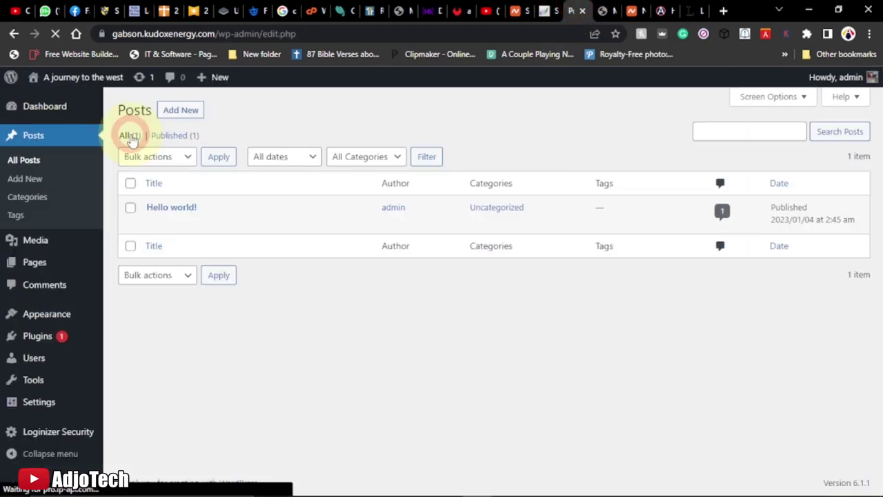
{"action": "mouse_move", "coordinate": [173, 223]}
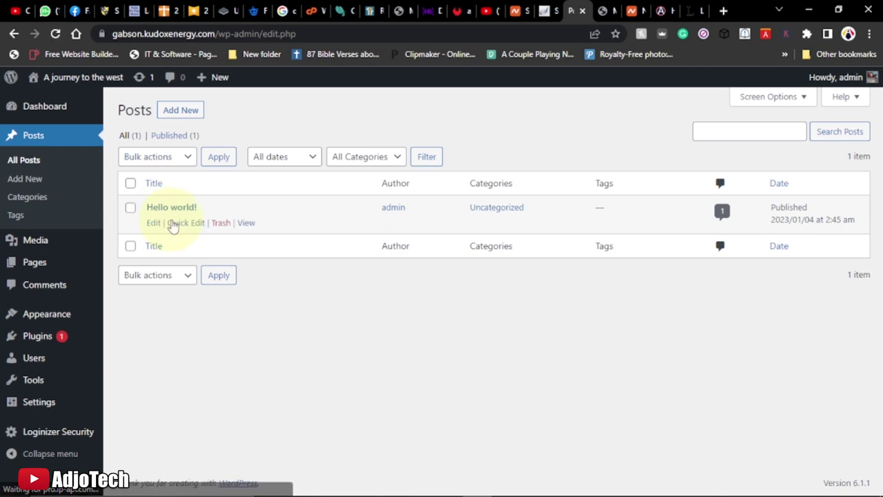
{"action": "left_click", "coordinate": [220, 225]}
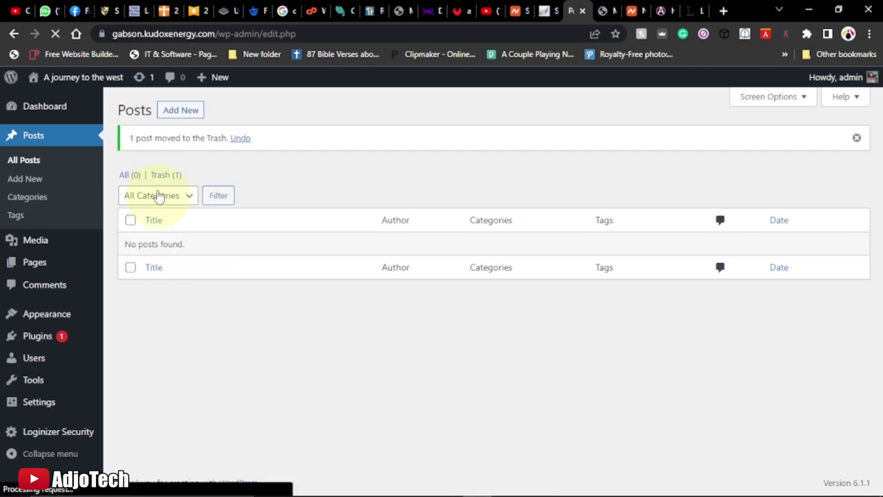
{"action": "left_click", "coordinate": [161, 176]}
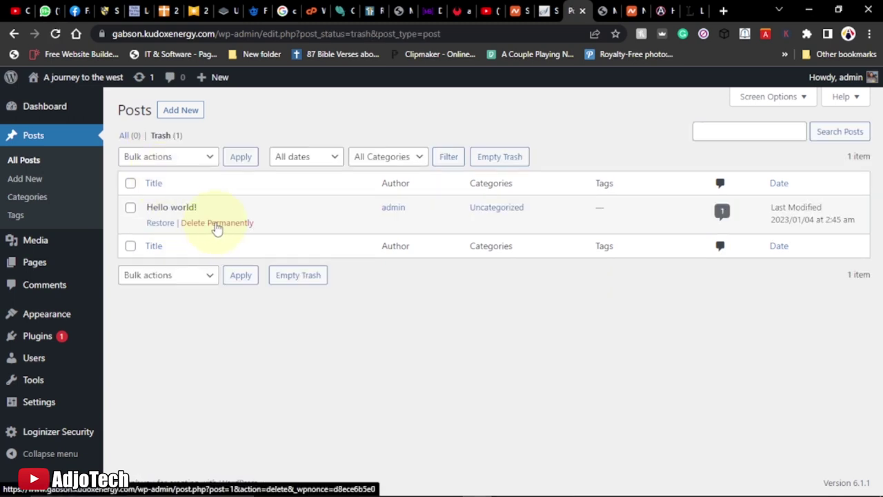
{"action": "left_click", "coordinate": [215, 222]}
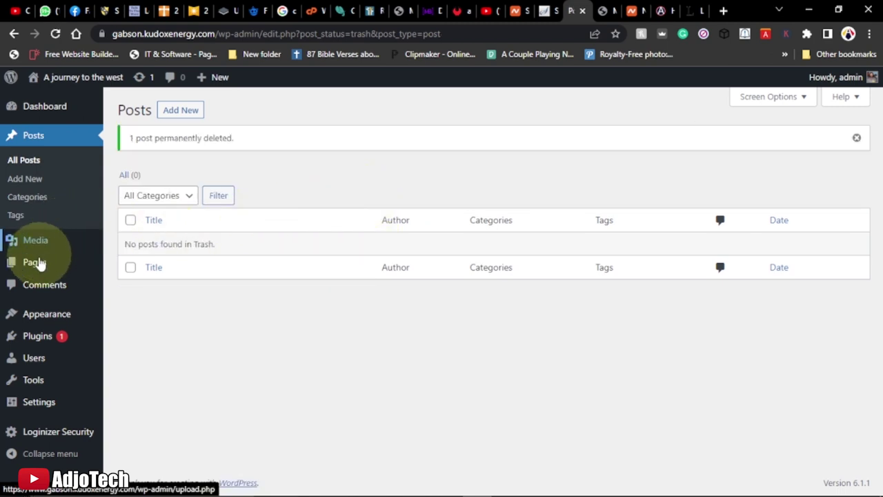
Move the Sample Page from All Pages to the trash
{"action": "mouse_move", "coordinate": [38, 263]}
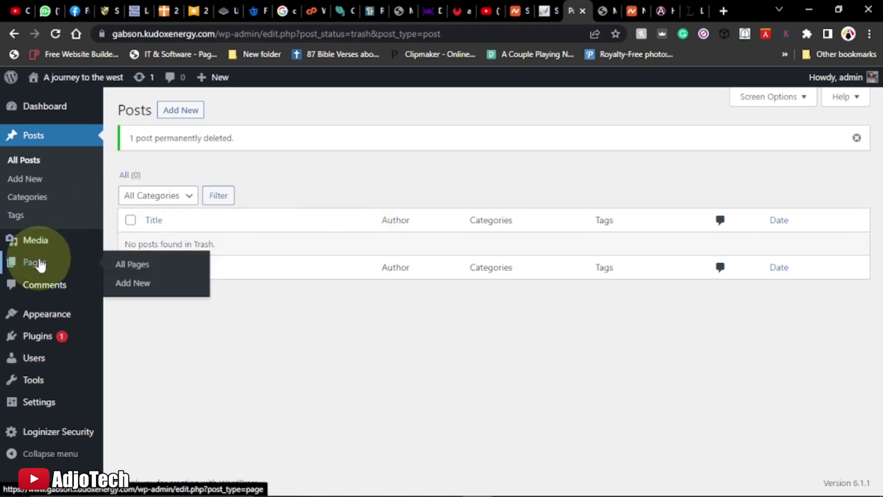
{"action": "left_click", "coordinate": [145, 266]}
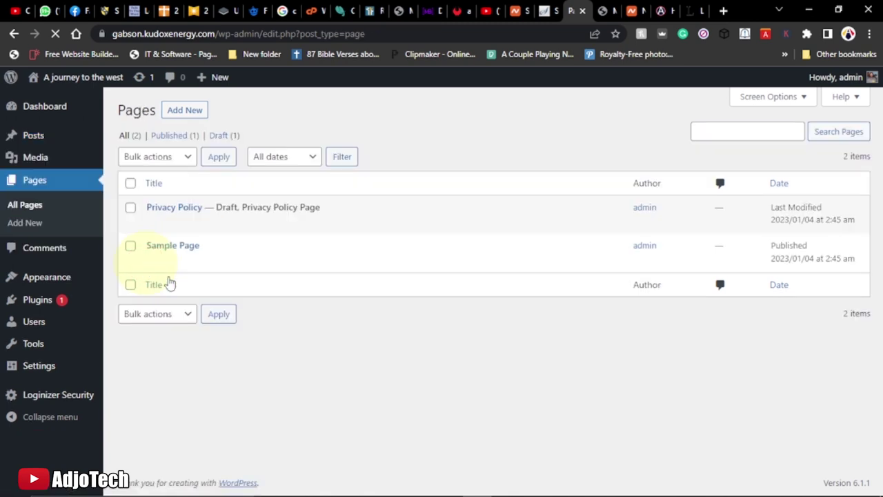
{"action": "mouse_move", "coordinate": [174, 254]}
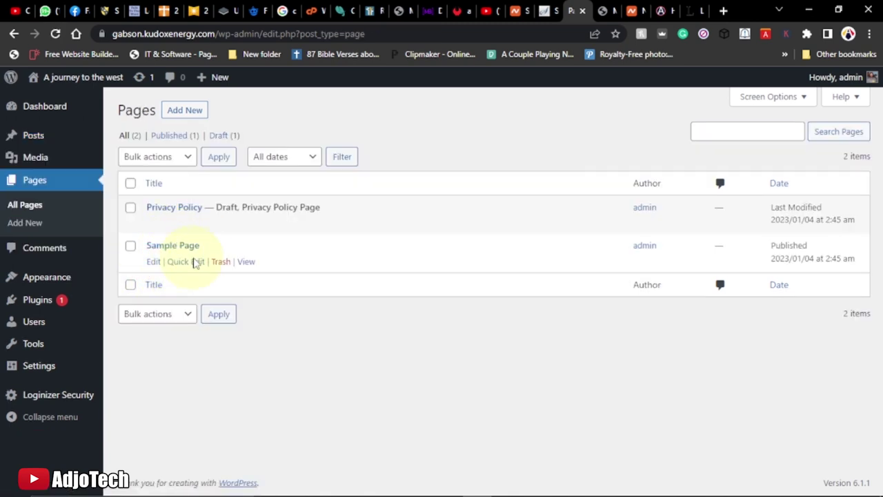
{"action": "left_click", "coordinate": [220, 263]}
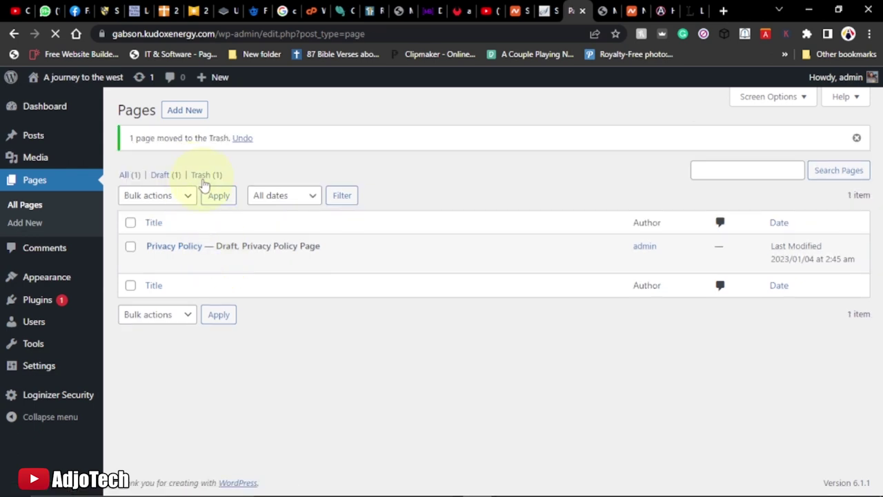
Permanently delete the Sample Page from Trash and bring up the adjotechonline.com site
{"action": "left_click", "coordinate": [204, 178]}
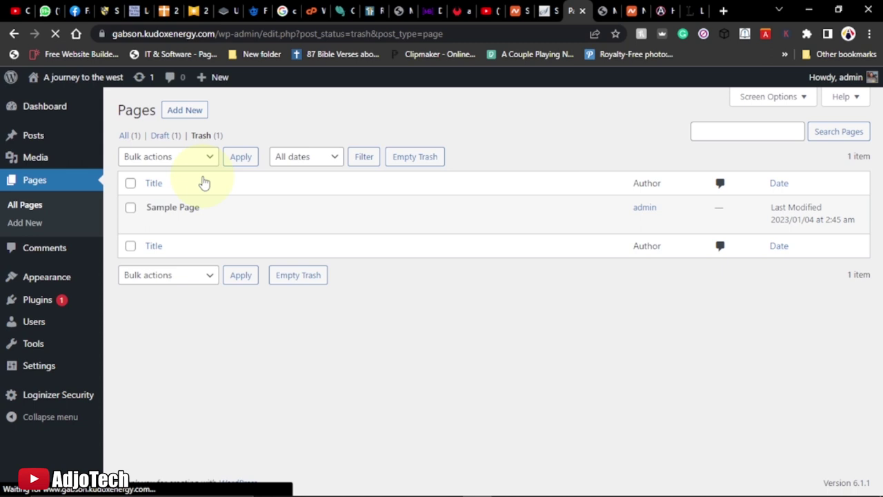
{"action": "mouse_move", "coordinate": [292, 215]}
{"action": "left_click", "coordinate": [236, 222]}
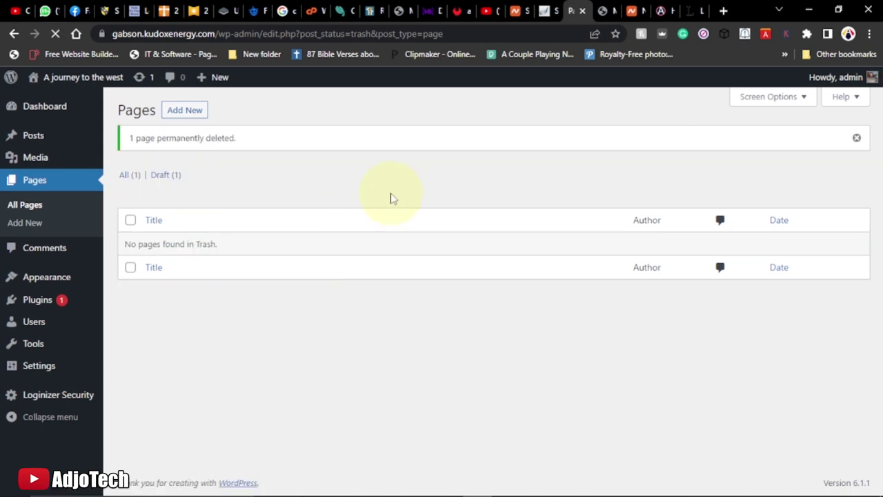
{"action": "left_click", "coordinate": [659, 10]}
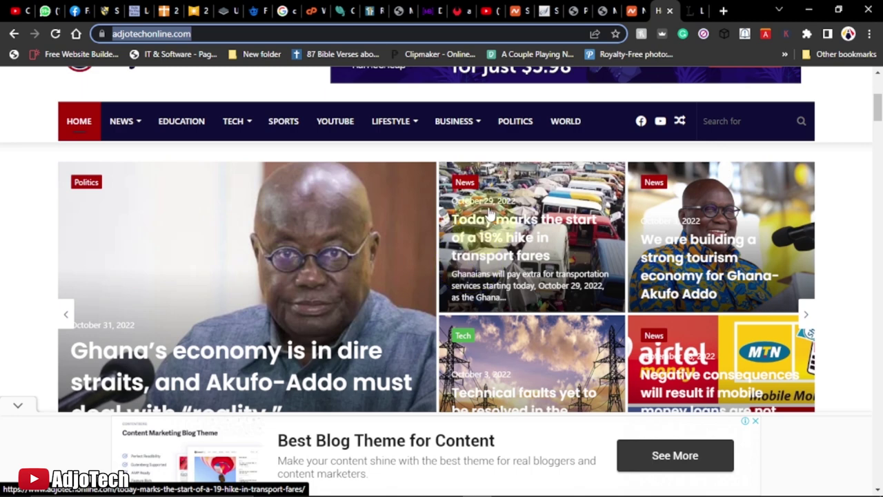
Switch back to the WordPress admin tab showing the now-empty Pages trash
{"action": "left_click", "coordinate": [571, 9]}
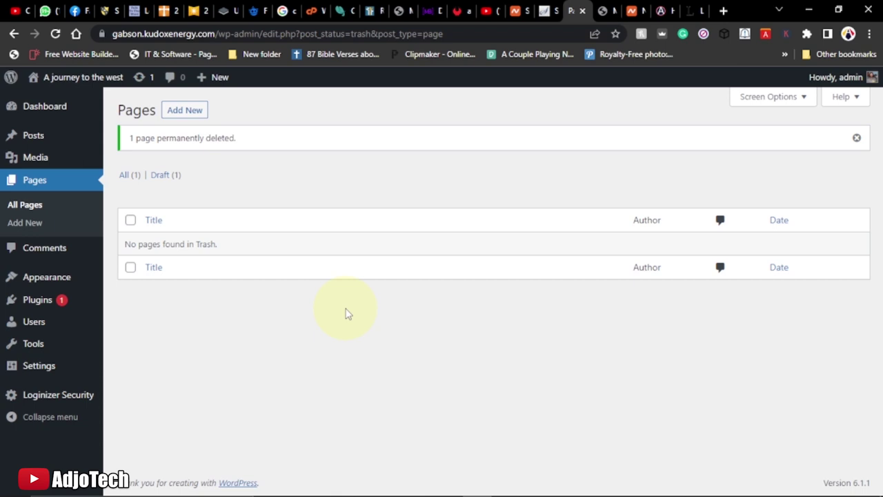
Open Appearance > Themes, then reload the live blog to confirm the post and page are gone
{"action": "mouse_move", "coordinate": [65, 284]}
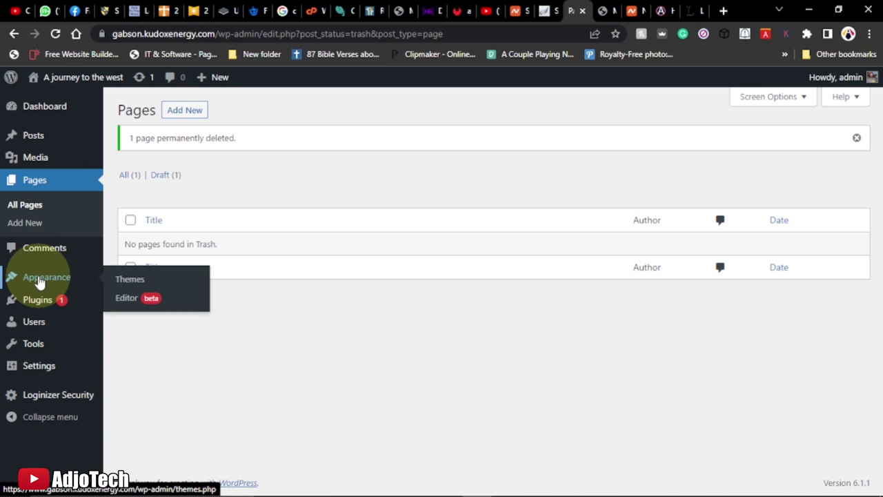
{"action": "left_click", "coordinate": [132, 280]}
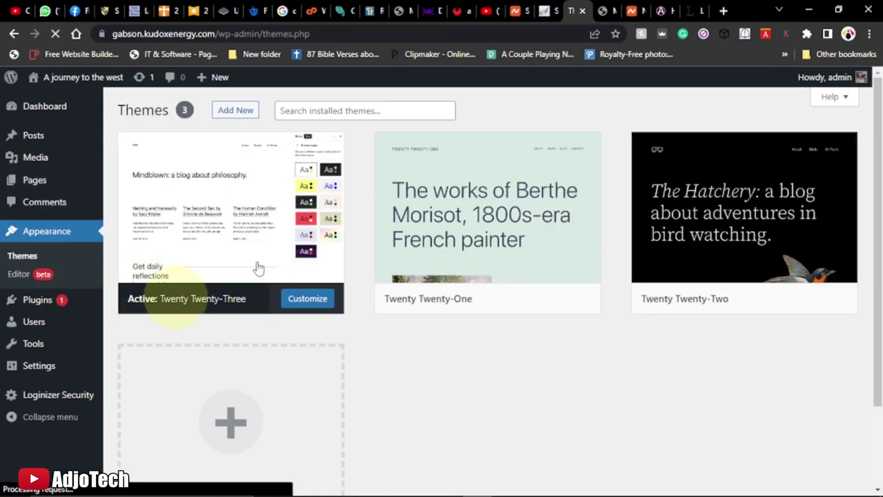
{"action": "left_click", "coordinate": [603, 10]}
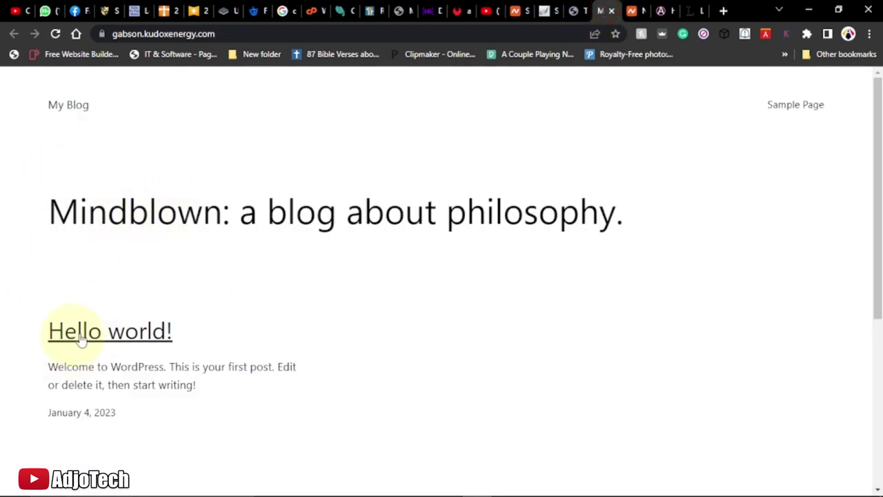
{"action": "left_click", "coordinate": [55, 34]}
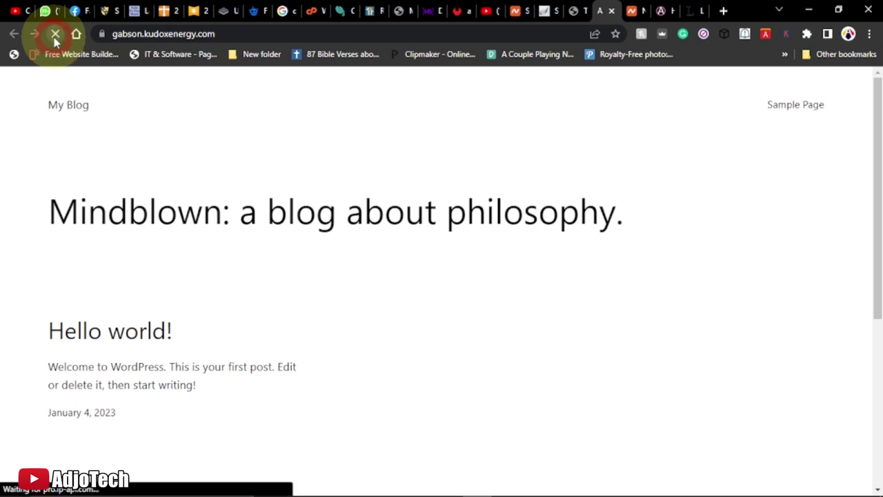
{"action": "scroll", "coordinate": [148, 331], "scroll_direction": "down", "scroll_amount": 2}
{"action": "scroll", "coordinate": [162, 290], "scroll_direction": "up", "scroll_amount": 2}
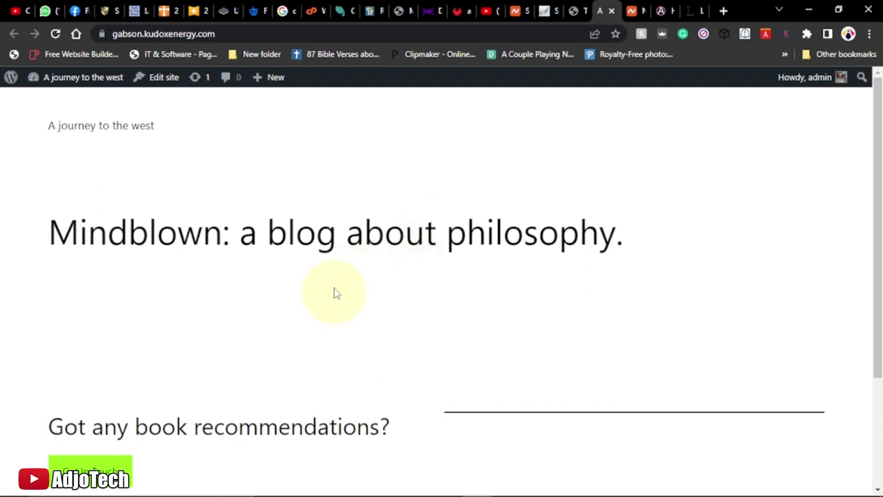
{"action": "left_click", "coordinate": [572, 10]}
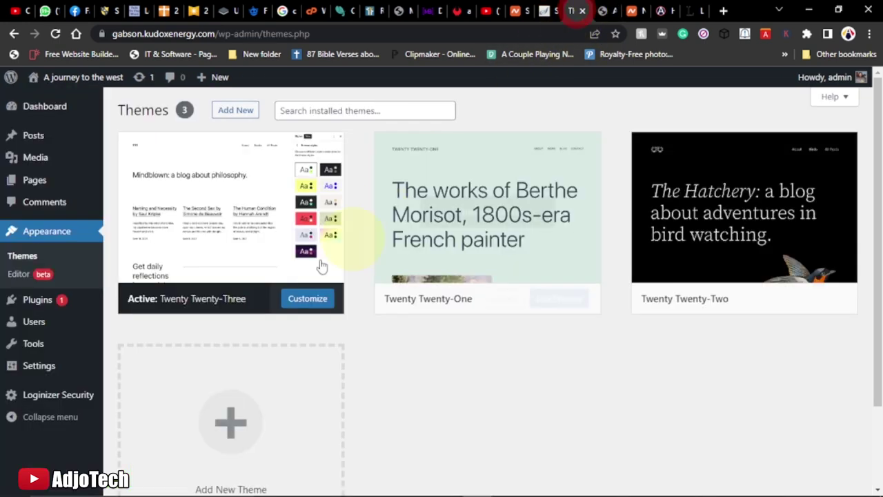
Filter the Add New theme directory by the Blog feature and scroll to Workart Blog
{"action": "left_click", "coordinate": [227, 117]}
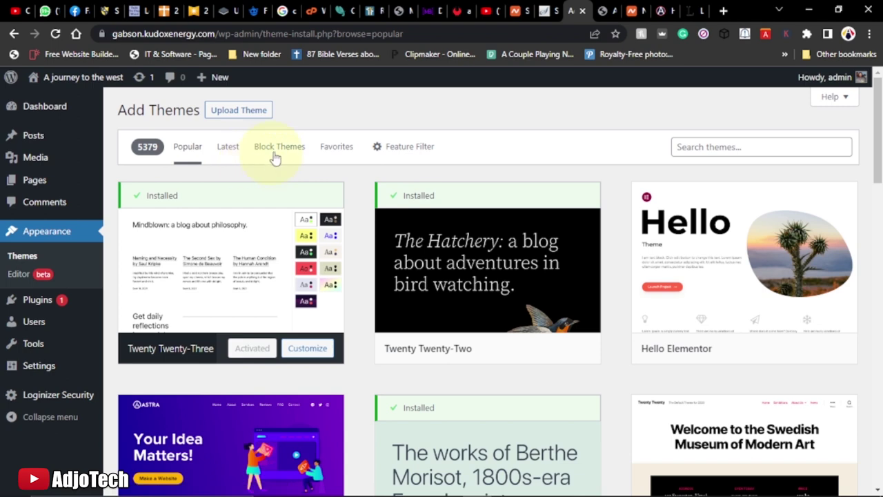
{"action": "left_click", "coordinate": [409, 151]}
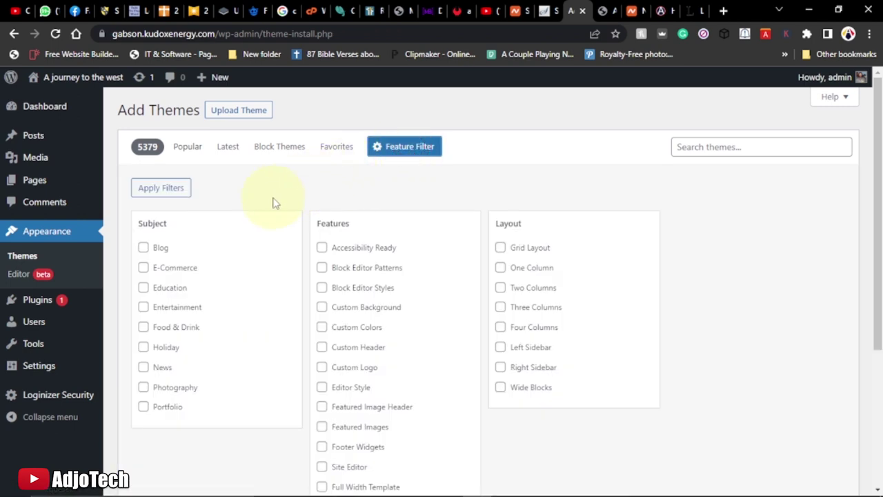
{"action": "left_click", "coordinate": [144, 248]}
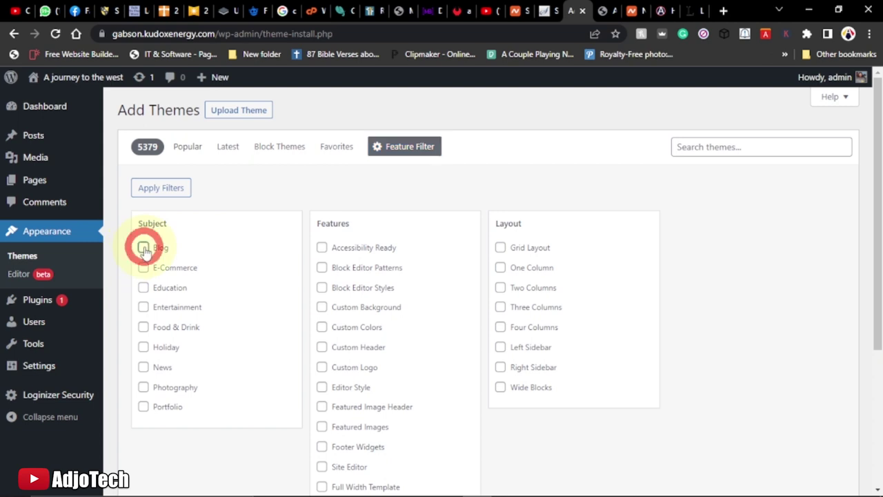
{"action": "left_click", "coordinate": [164, 192]}
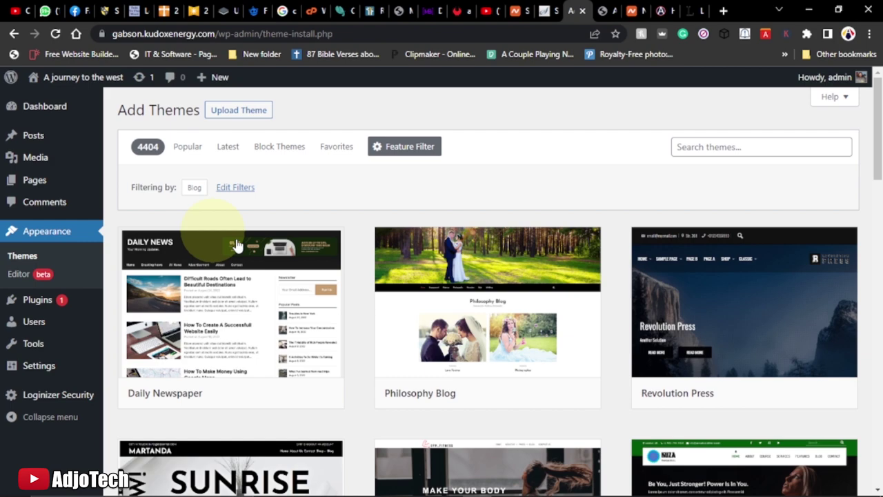
{"action": "mouse_move", "coordinate": [432, 276]}
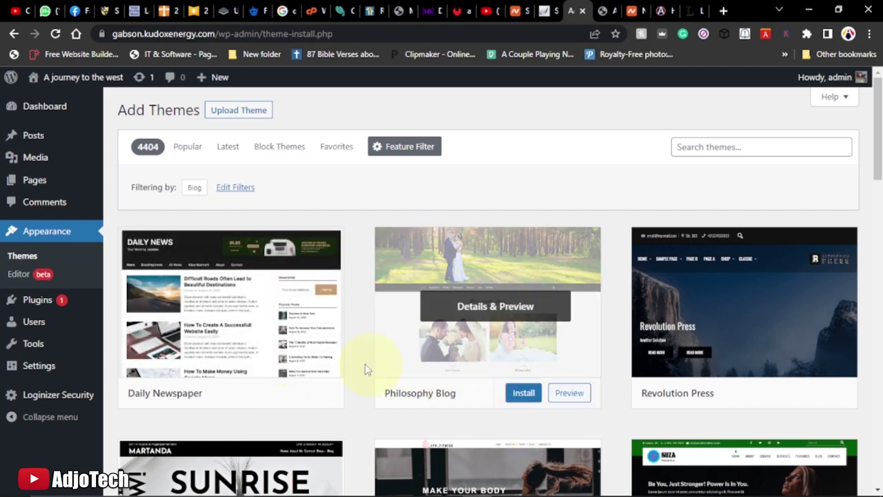
{"action": "scroll", "coordinate": [453, 334], "scroll_direction": "down", "scroll_amount": 5}
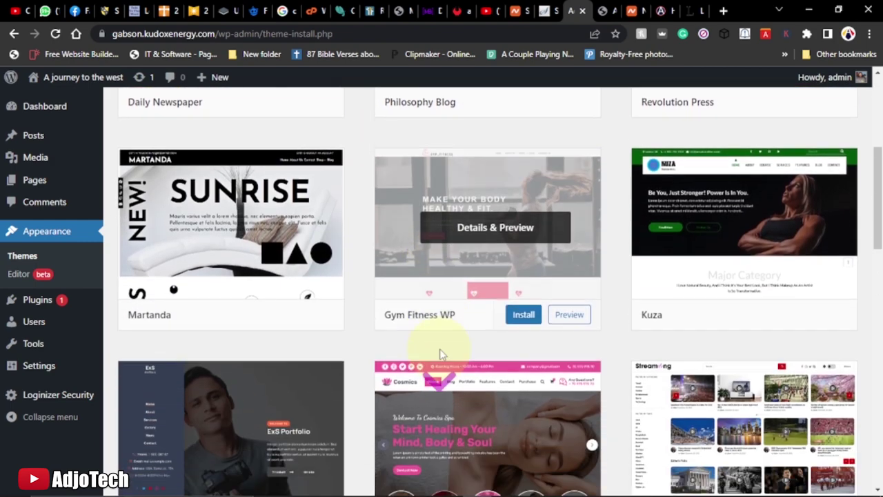
{"action": "scroll", "coordinate": [430, 354], "scroll_direction": "down", "scroll_amount": 2}
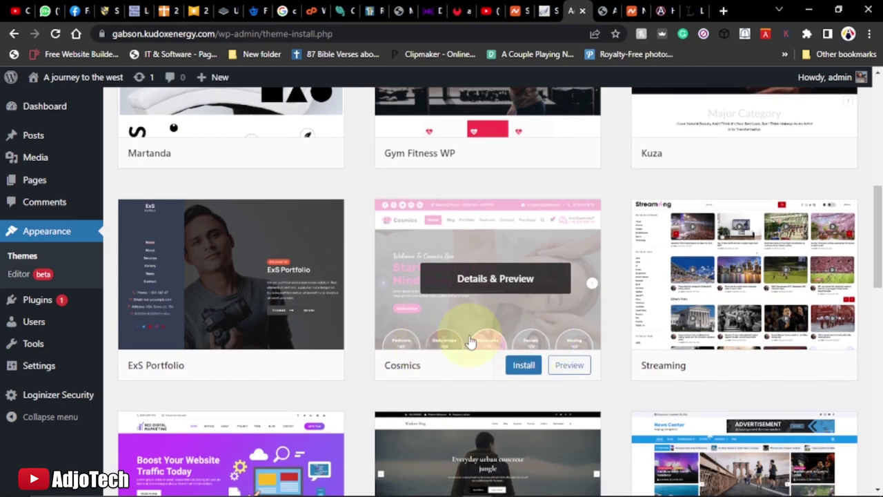
{"action": "scroll", "coordinate": [469, 345], "scroll_direction": "down", "scroll_amount": 3}
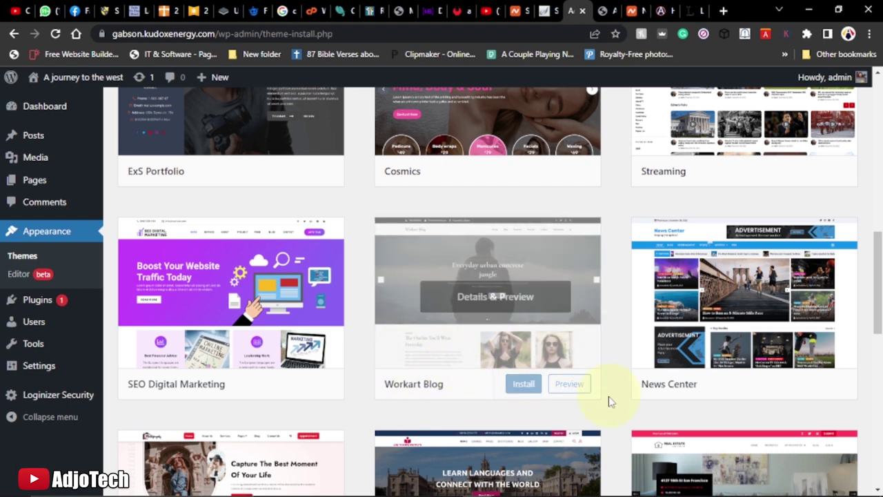
Install and activate Workart Blog, close the plugin notice, and view Twenty Twenty-One's details
{"action": "left_click", "coordinate": [527, 387]}
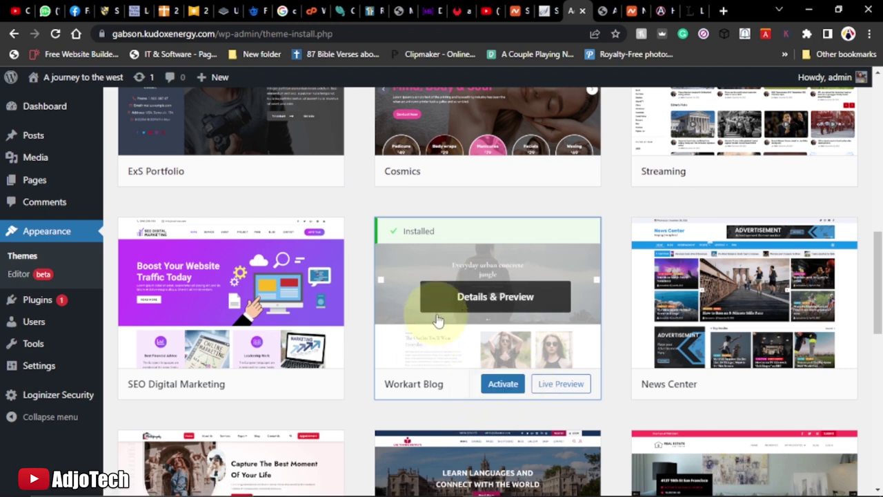
{"action": "left_click", "coordinate": [502, 389]}
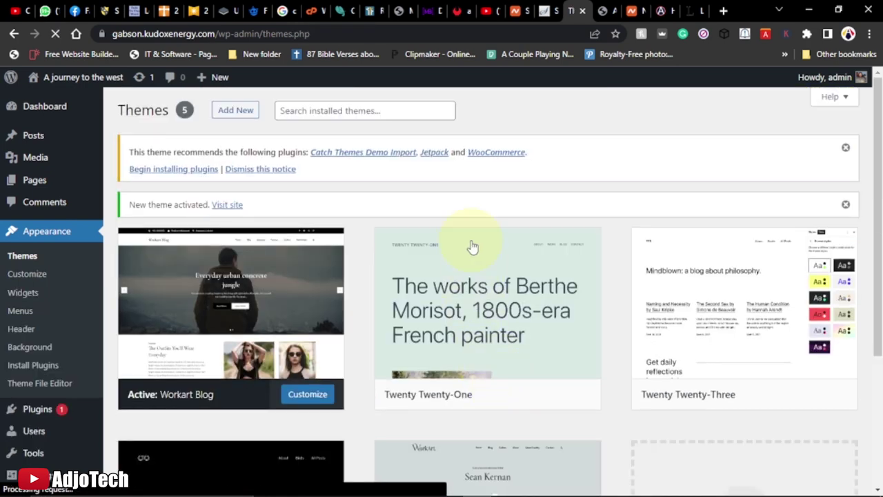
{"action": "mouse_move", "coordinate": [471, 246]}
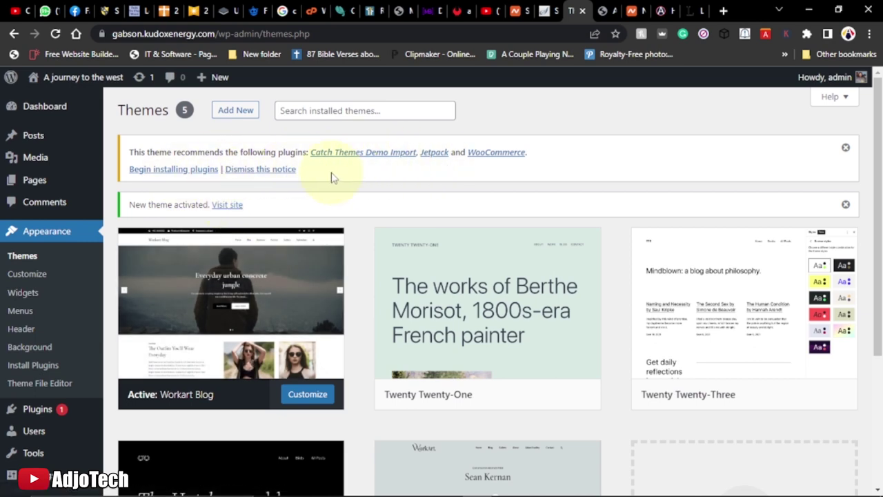
{"action": "left_click", "coordinate": [273, 174]}
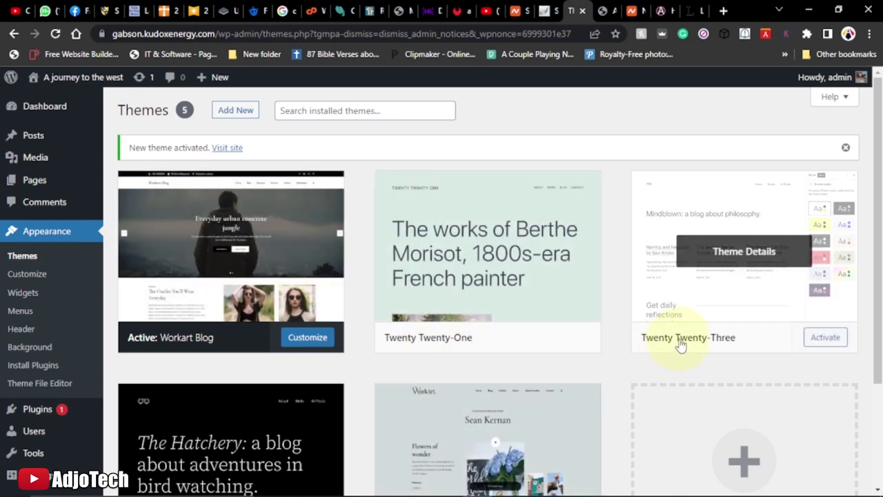
{"action": "left_click", "coordinate": [560, 293]}
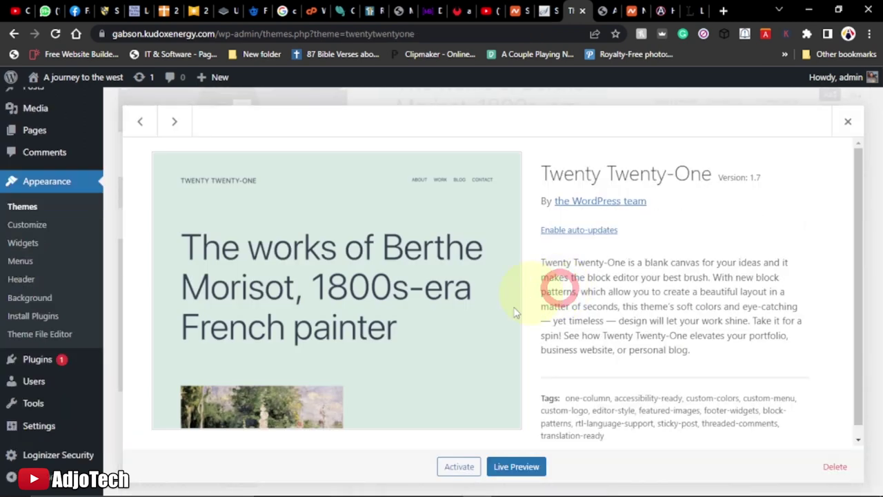
Delete the Twenty Twenty-One theme and confirm the deletion
{"action": "left_click", "coordinate": [835, 465]}
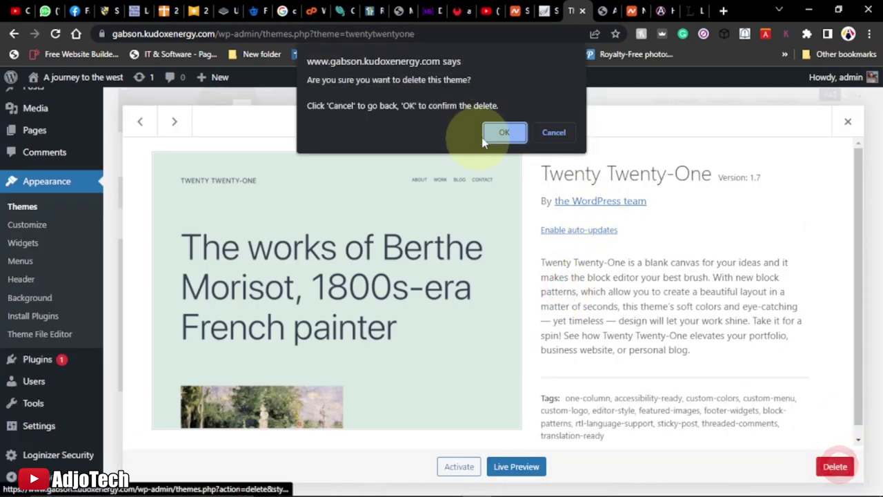
{"action": "left_click", "coordinate": [499, 133]}
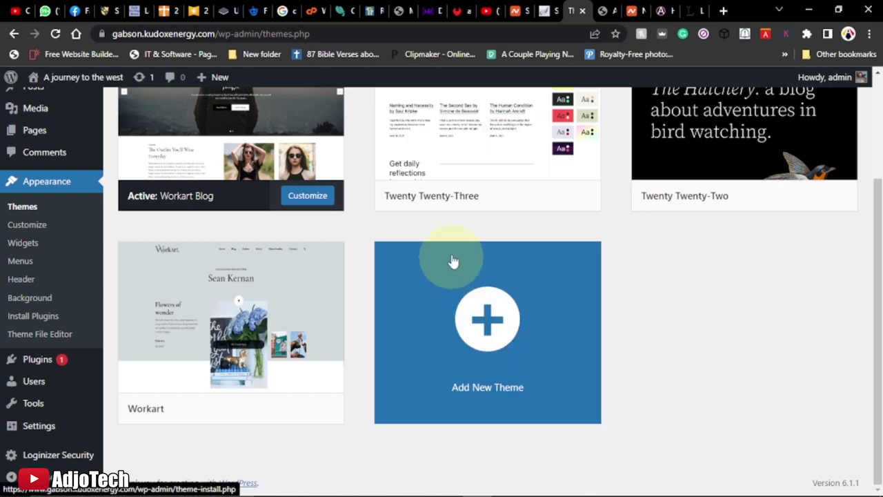
{"action": "scroll", "coordinate": [453, 261], "scroll_direction": "up", "scroll_amount": 2}
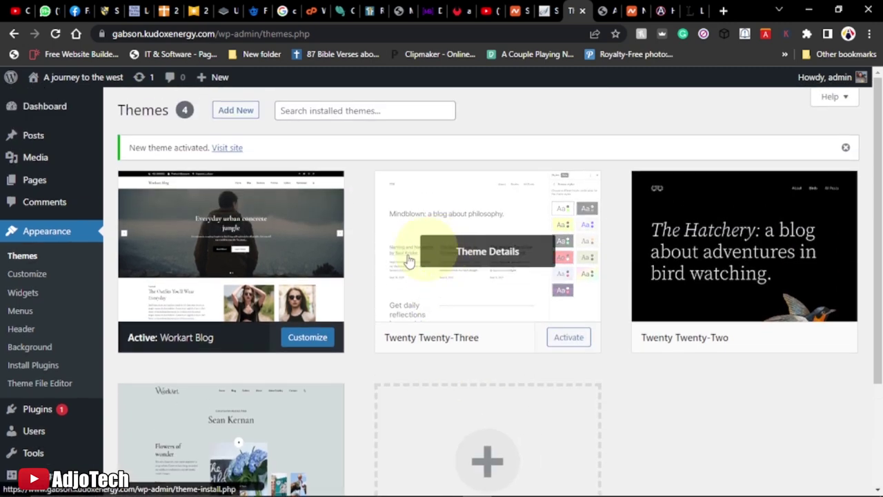
Review Workart Blog's theme details, then close them
{"action": "left_click", "coordinate": [174, 307]}
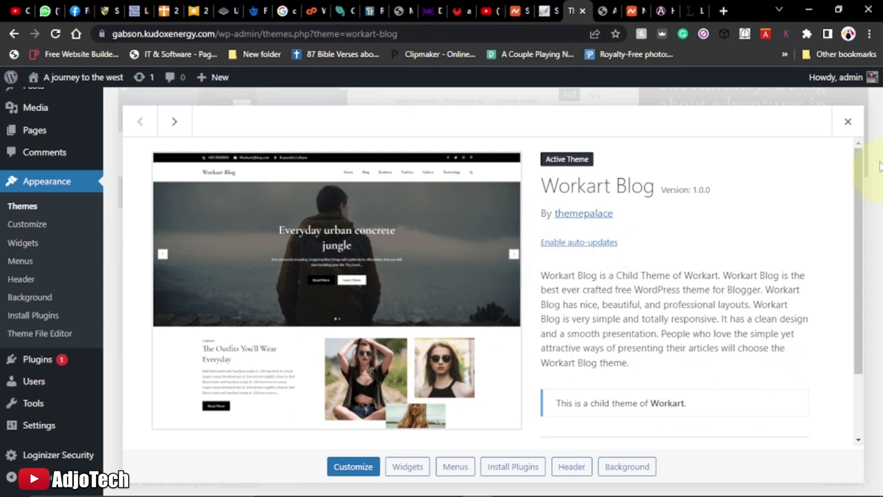
{"action": "left_click", "coordinate": [848, 121]}
{"action": "scroll", "coordinate": [410, 256], "scroll_direction": "up", "scroll_amount": 2}
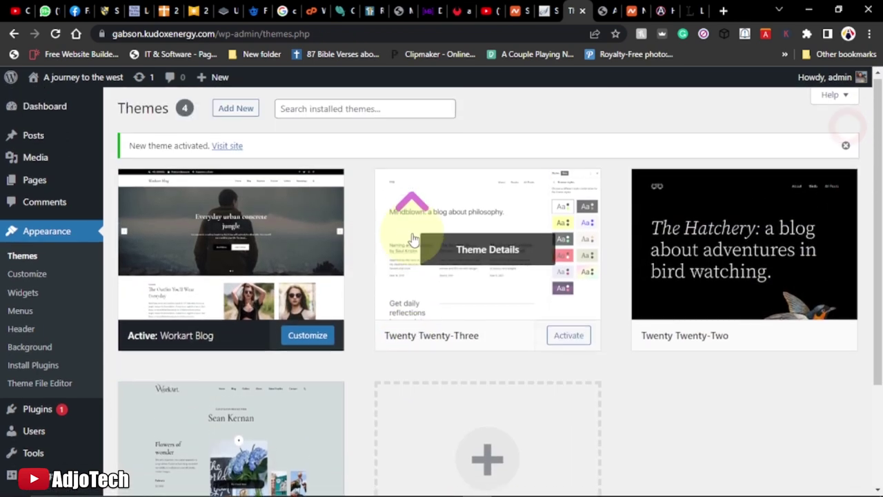
{"action": "left_click", "coordinate": [193, 285]}
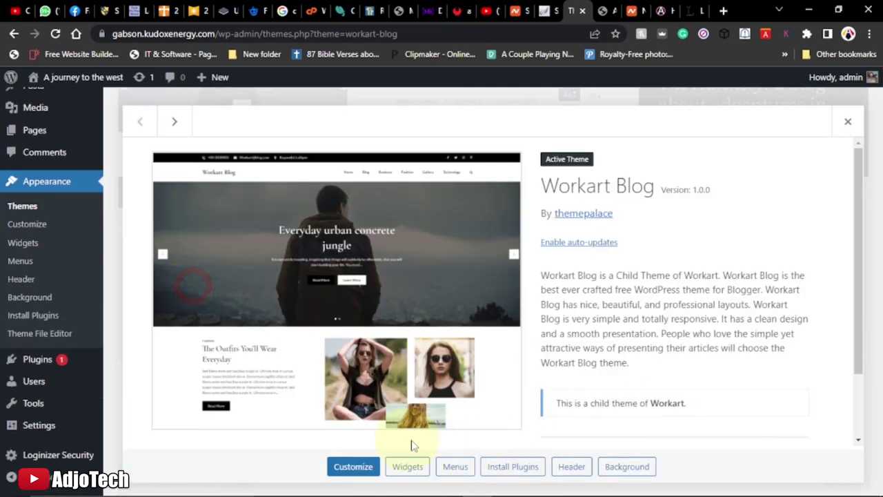
{"action": "scroll", "coordinate": [657, 360], "scroll_direction": "down", "scroll_amount": 2}
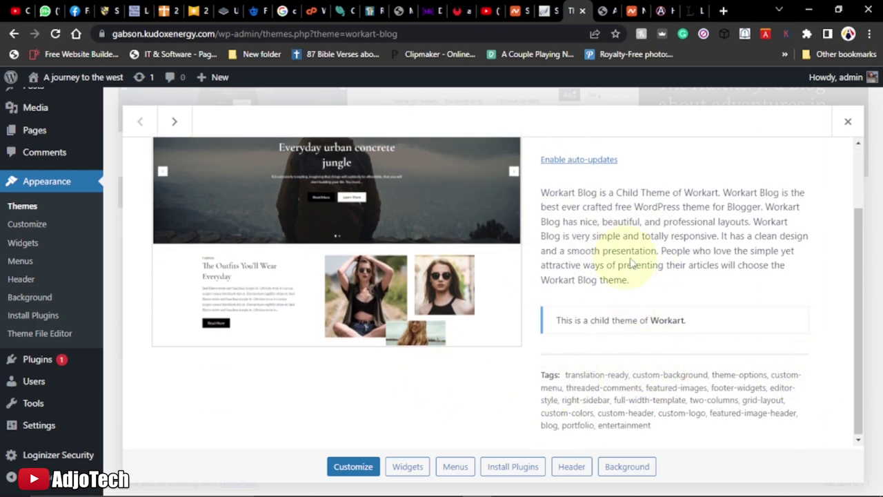
{"action": "left_click", "coordinate": [847, 124]}
{"action": "scroll", "coordinate": [449, 308], "scroll_direction": "up", "scroll_amount": 2}
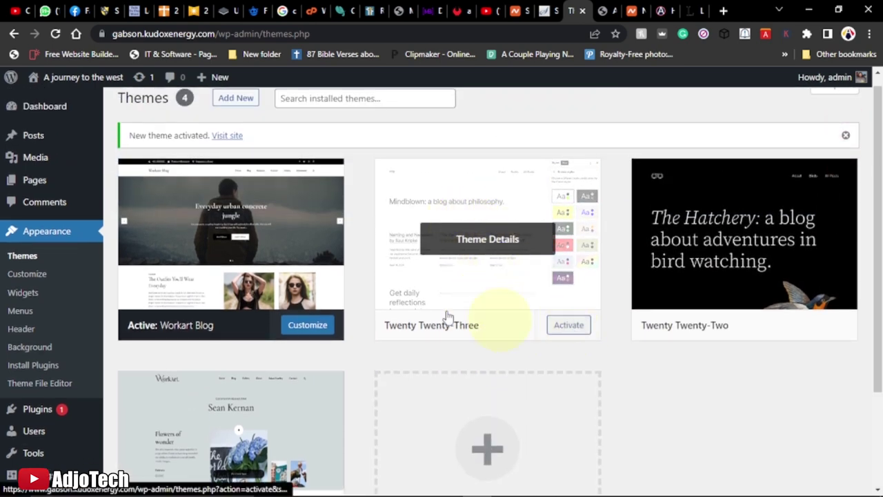
Activate the Twenty Twenty-Three theme
{"action": "left_click", "coordinate": [570, 325]}
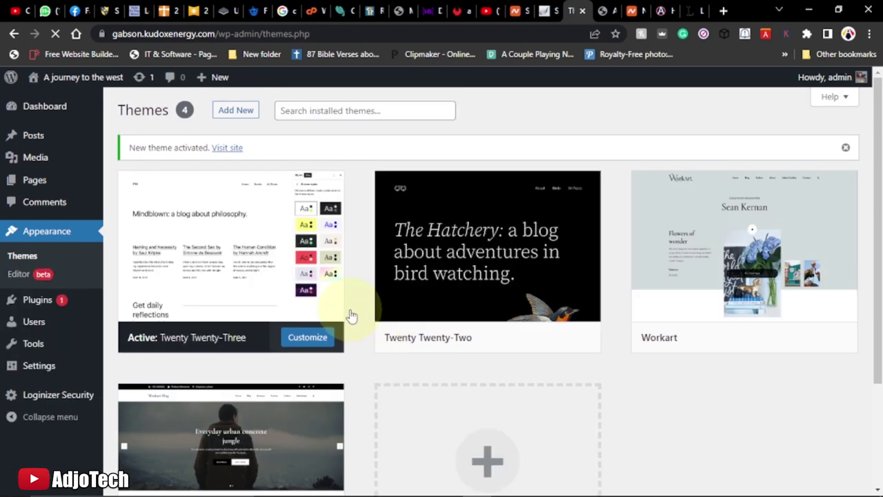
{"action": "mouse_move", "coordinate": [442, 321]}
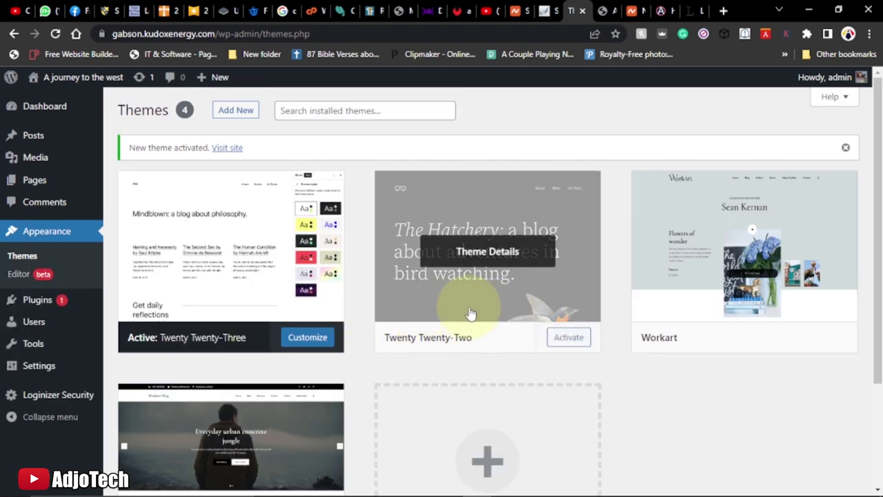
{"action": "mouse_move", "coordinate": [242, 310]}
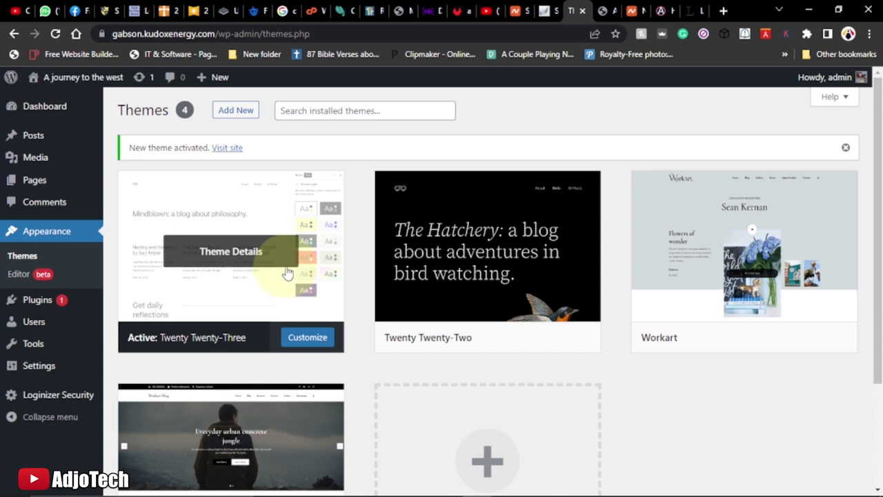
{"action": "scroll", "coordinate": [297, 269], "scroll_direction": "down", "scroll_amount": 2}
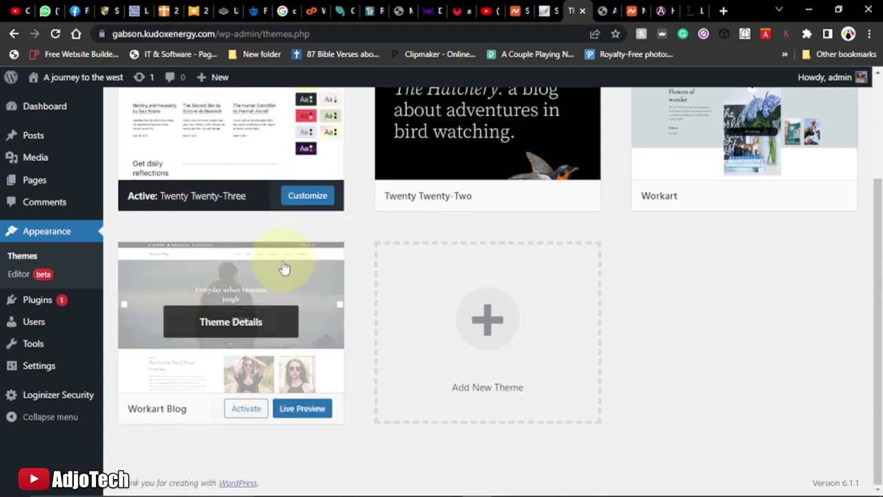
{"action": "left_click", "coordinate": [247, 408]}
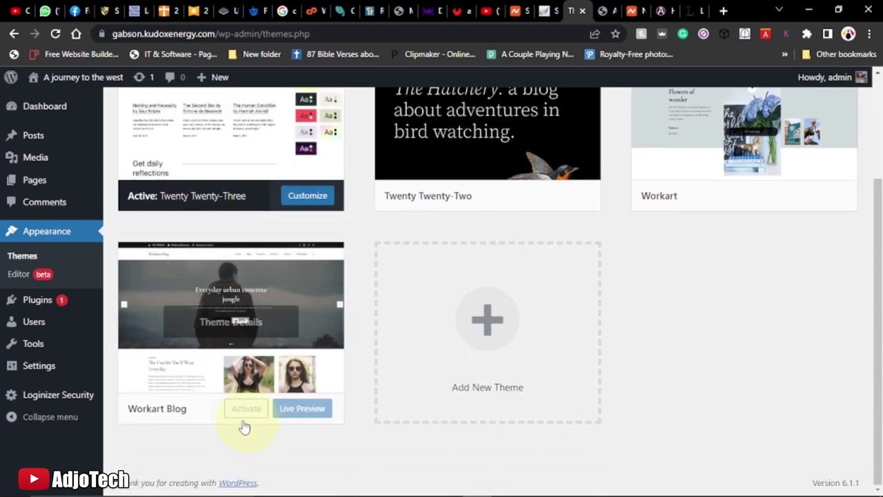
Reactivate Workart Blog from its theme details and switch to the site's front page
{"action": "left_click", "coordinate": [317, 290]}
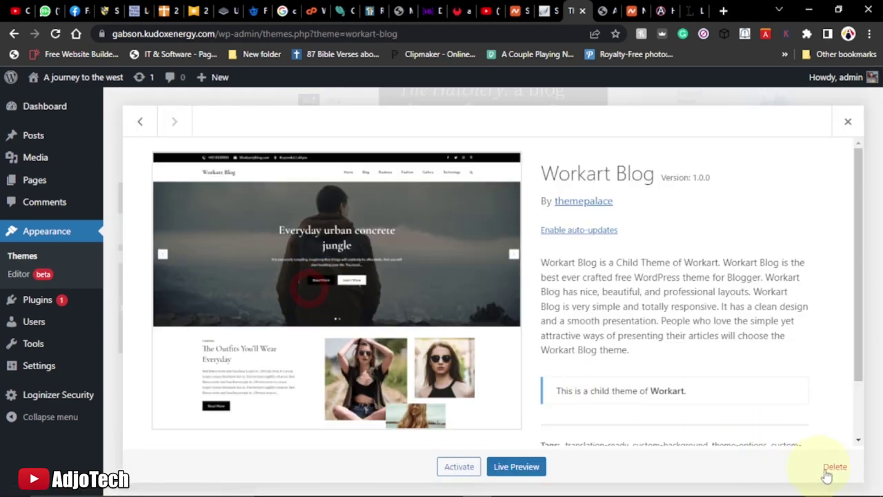
{"action": "left_click", "coordinate": [460, 467]}
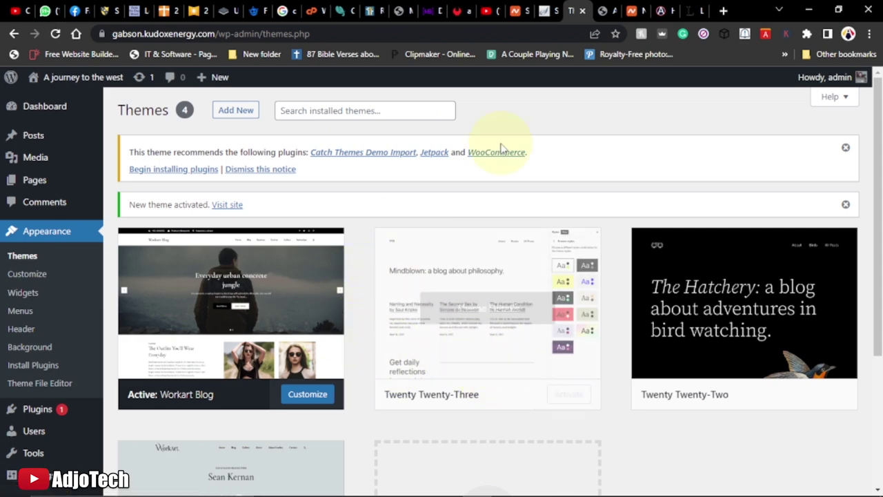
{"action": "left_click", "coordinate": [592, 10]}
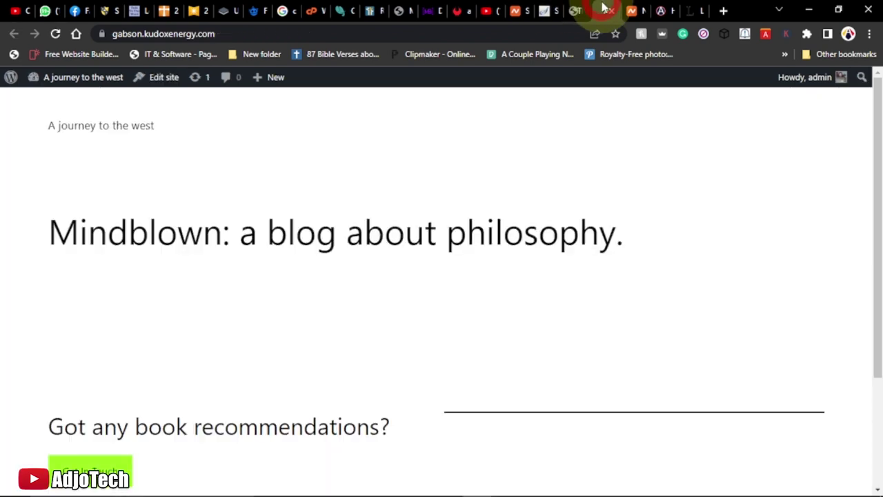
Reload the front page and scroll through the new Workart Blog design
{"action": "left_click", "coordinate": [55, 33]}
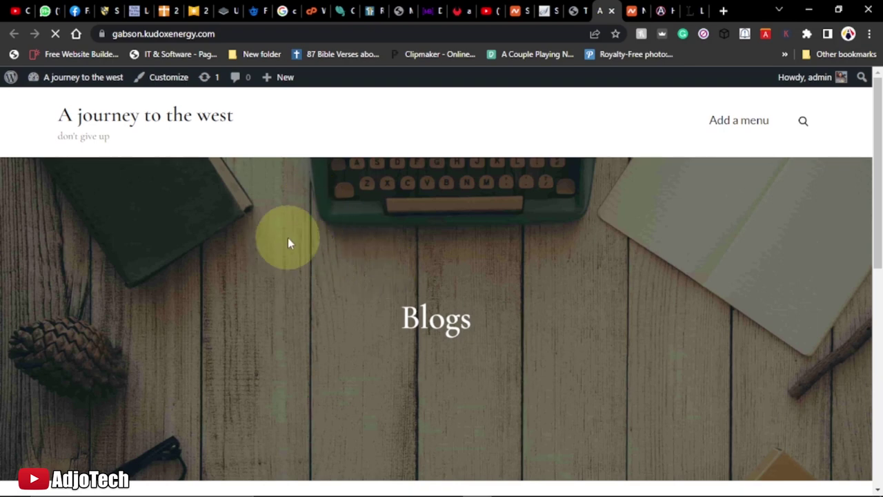
{"action": "scroll", "coordinate": [574, 209], "scroll_direction": "down", "scroll_amount": 6}
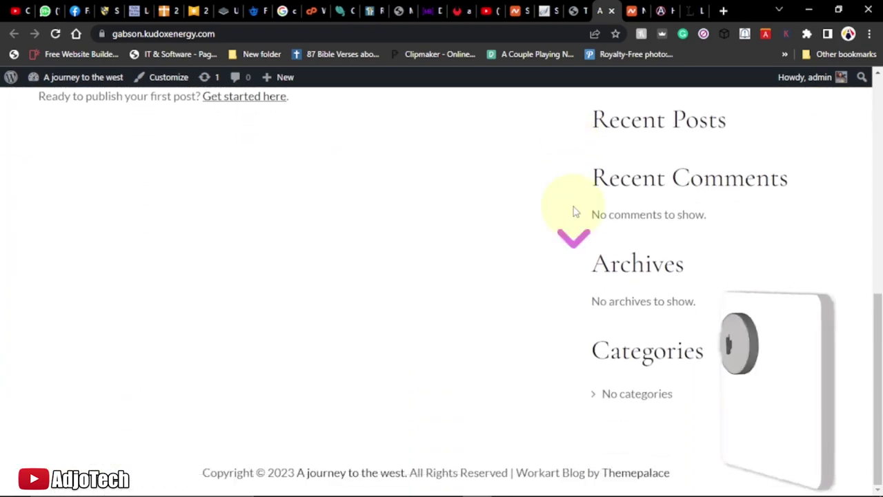
{"action": "scroll", "coordinate": [574, 212], "scroll_direction": "up", "scroll_amount": 6}
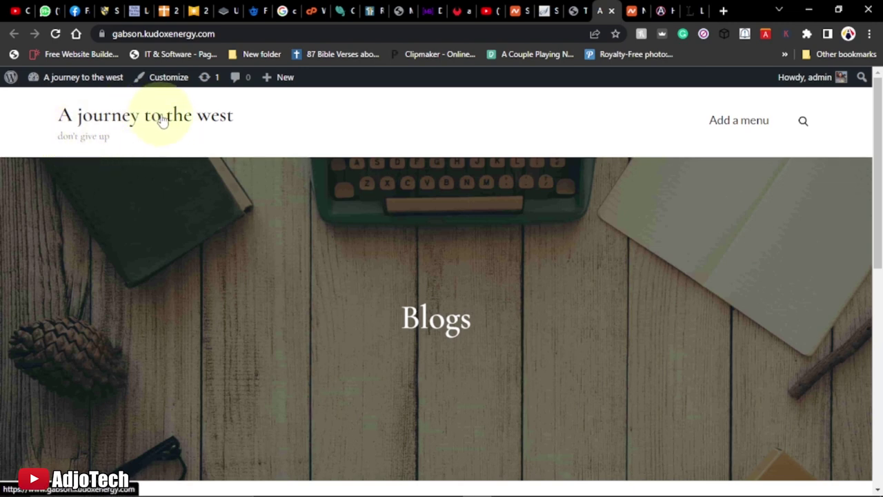
{"action": "scroll", "coordinate": [298, 200], "scroll_direction": "down", "scroll_amount": 6}
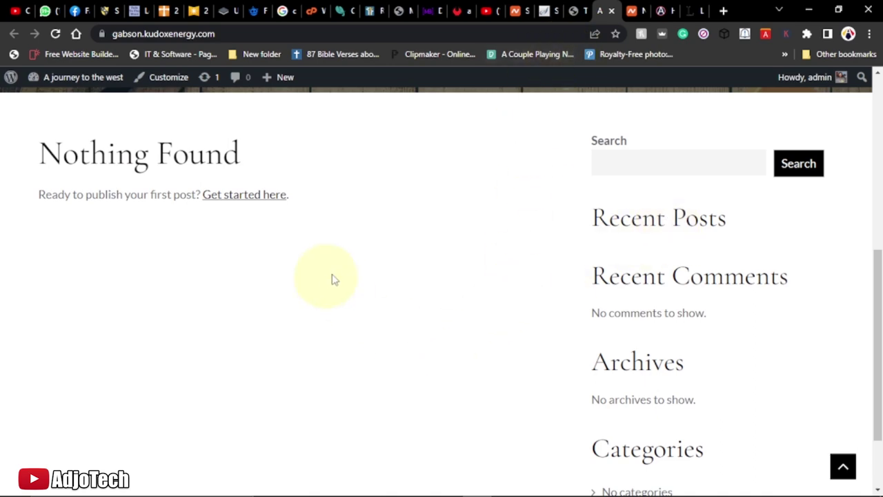
{"action": "scroll", "coordinate": [504, 180], "scroll_direction": "up", "scroll_amount": 5}
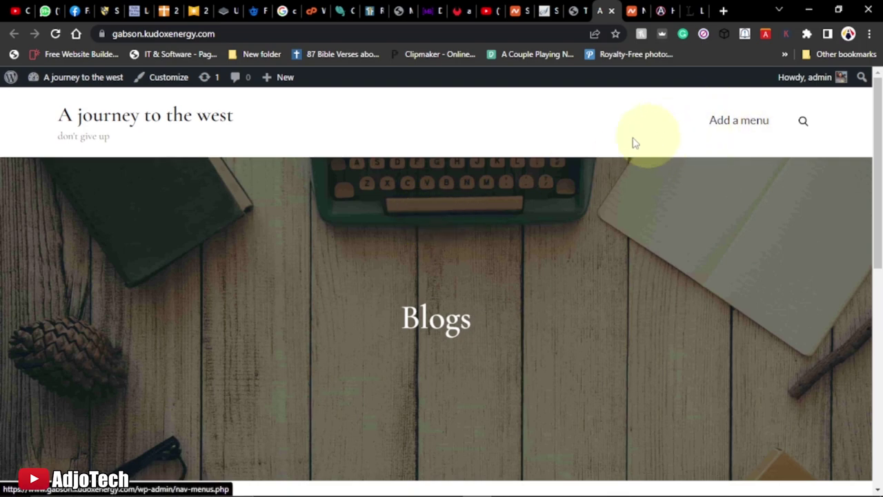
Glance at the adjotechonline.com site for reference, then return to the Themes page
{"action": "left_click", "coordinate": [654, 12]}
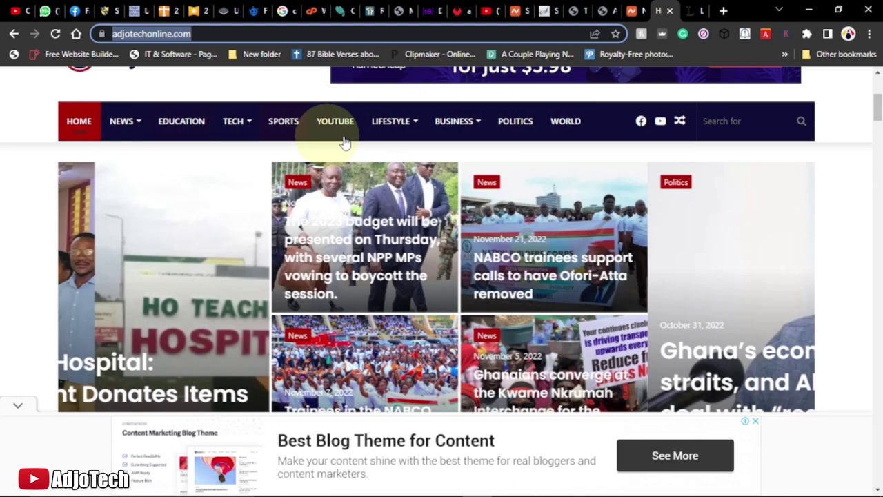
{"action": "mouse_move", "coordinate": [465, 134]}
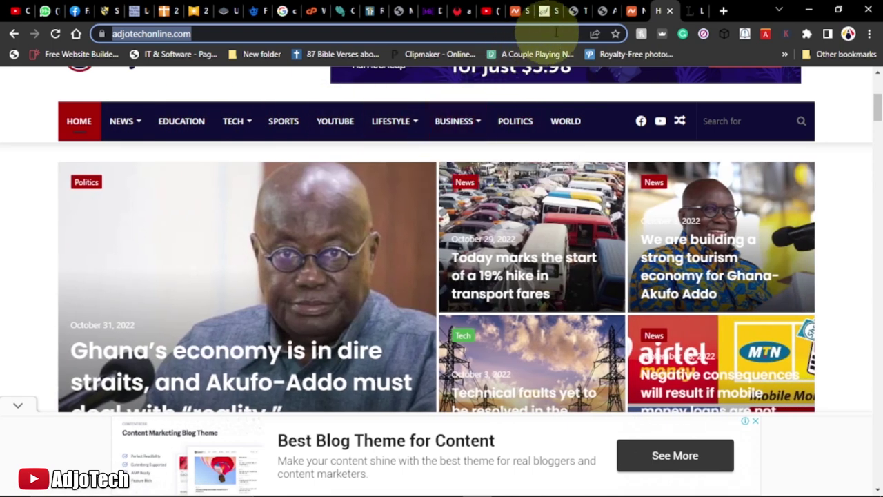
{"action": "left_click", "coordinate": [579, 11]}
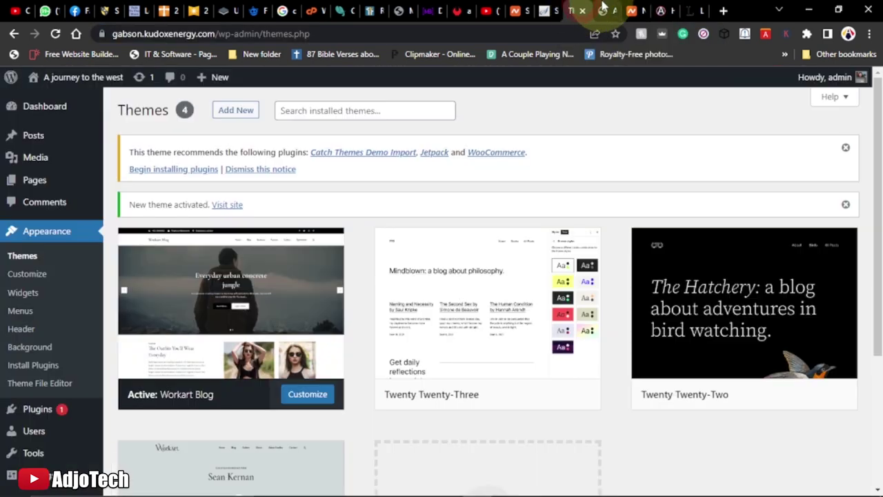
Check the front page, then dismiss the recommended-plugins notice on the Themes page
{"action": "left_click", "coordinate": [600, 11]}
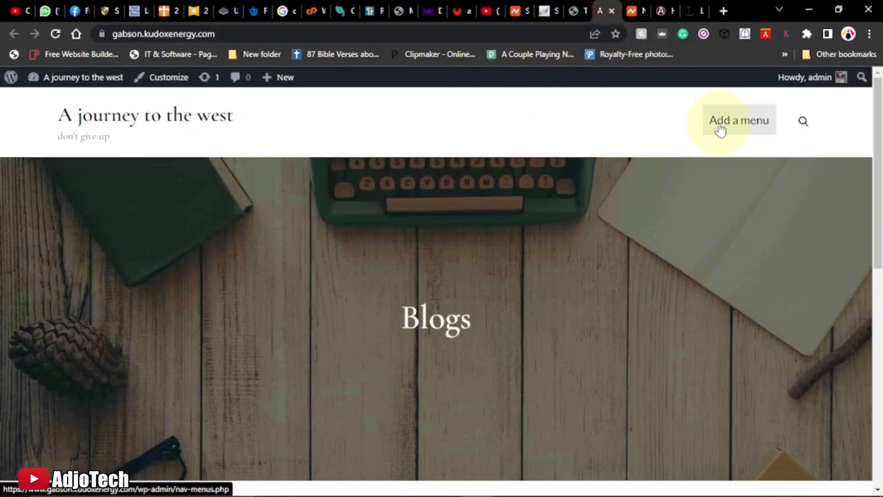
{"action": "left_click", "coordinate": [578, 10]}
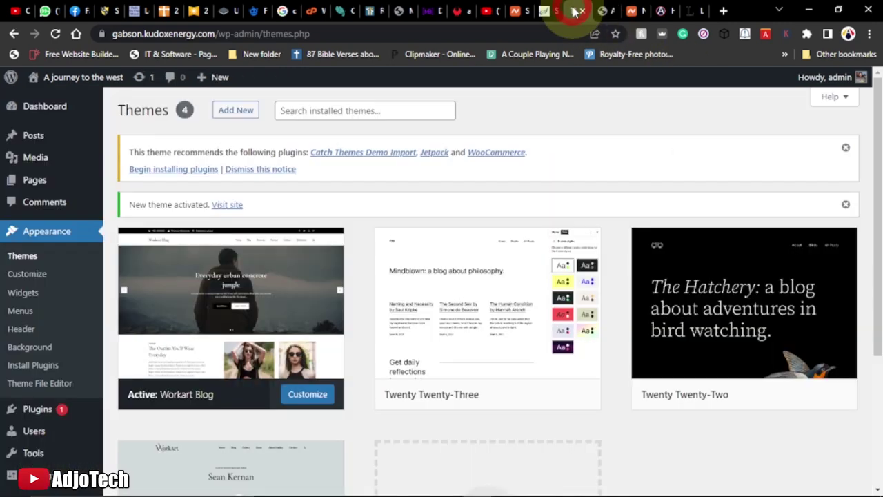
{"action": "left_click", "coordinate": [844, 147]}
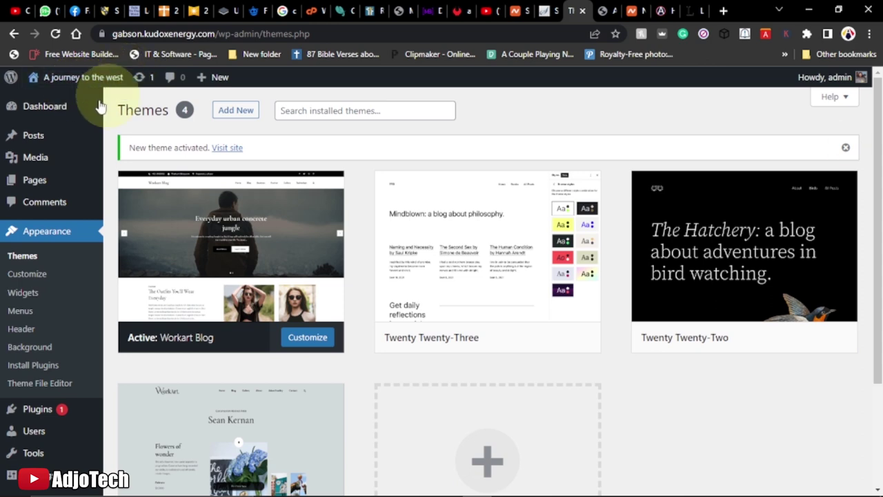
Go to the Posts > Categories page
{"action": "mouse_move", "coordinate": [173, 192]}
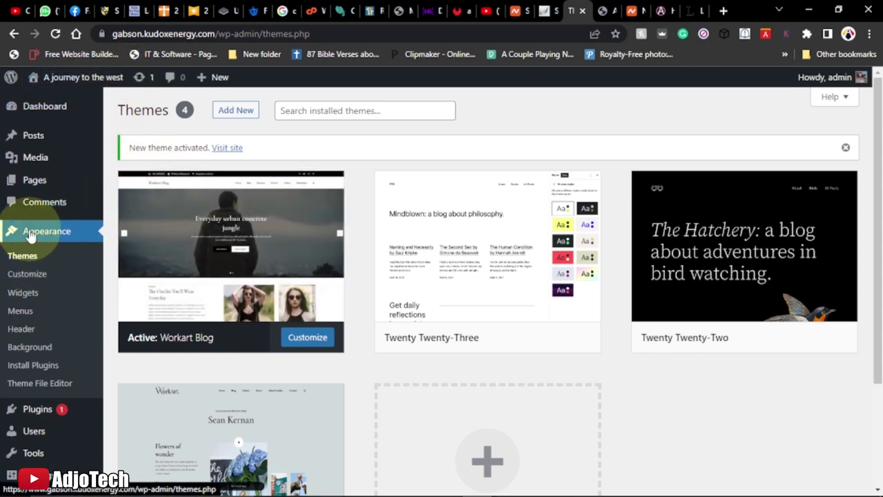
{"action": "mouse_move", "coordinate": [34, 140]}
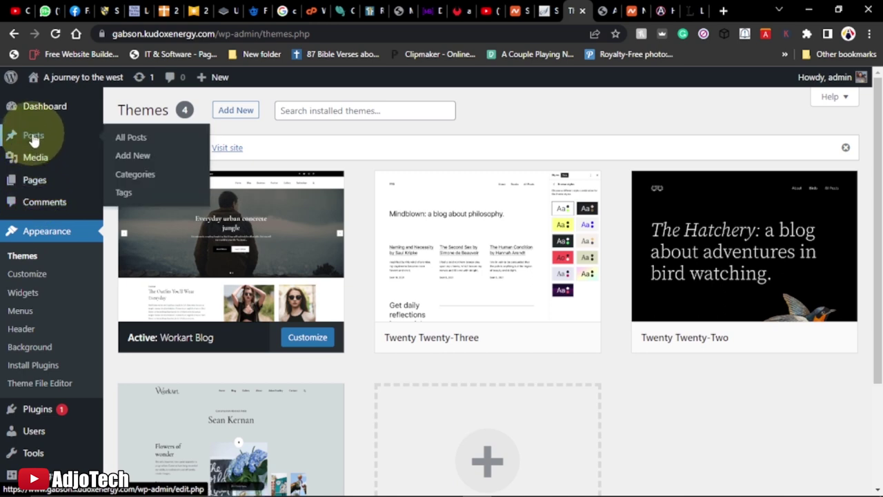
{"action": "left_click", "coordinate": [136, 178]}
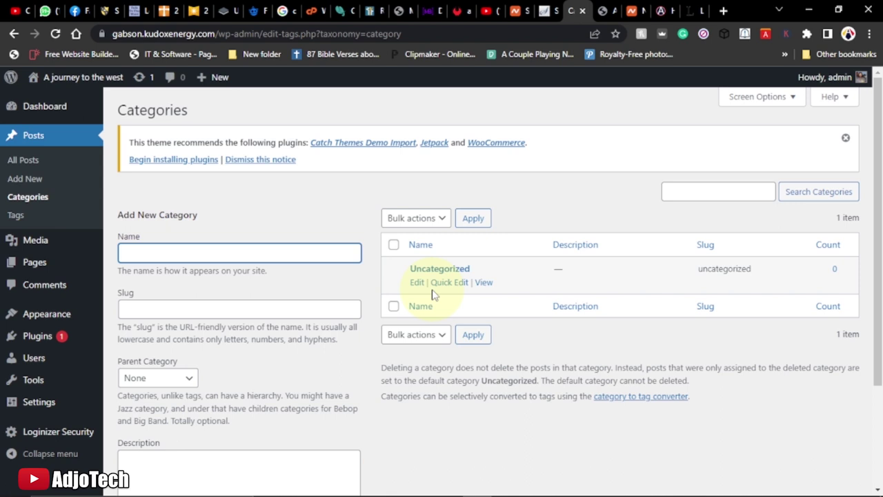
Quick-edit the Uncategorized category to name Travel with slug travel and update it
{"action": "left_click", "coordinate": [454, 282]}
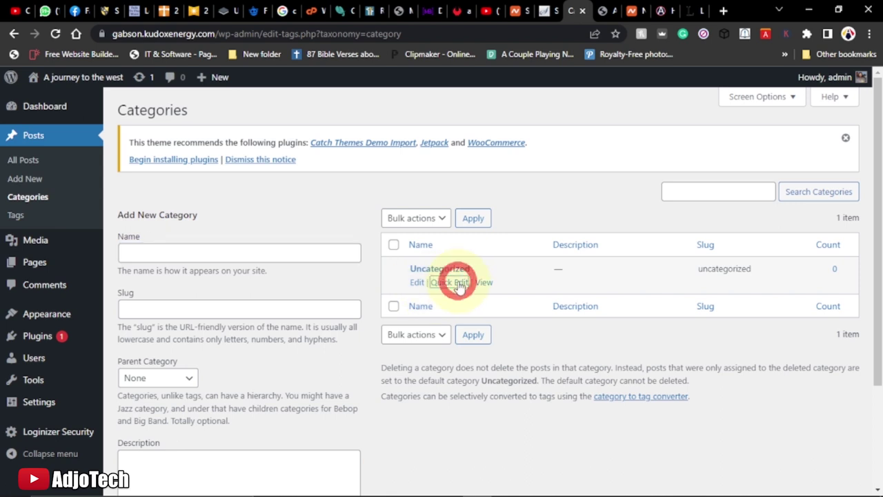
{"action": "left_click", "coordinate": [433, 293]}
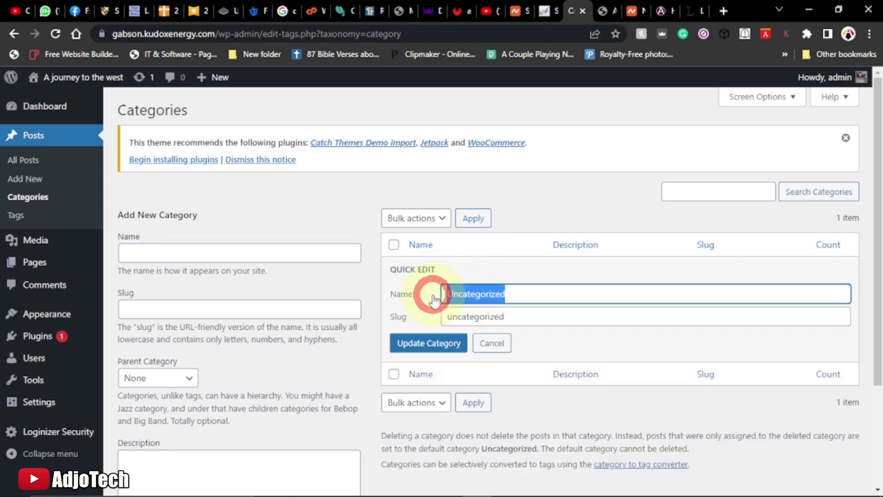
{"action": "type", "text": "Travel"}
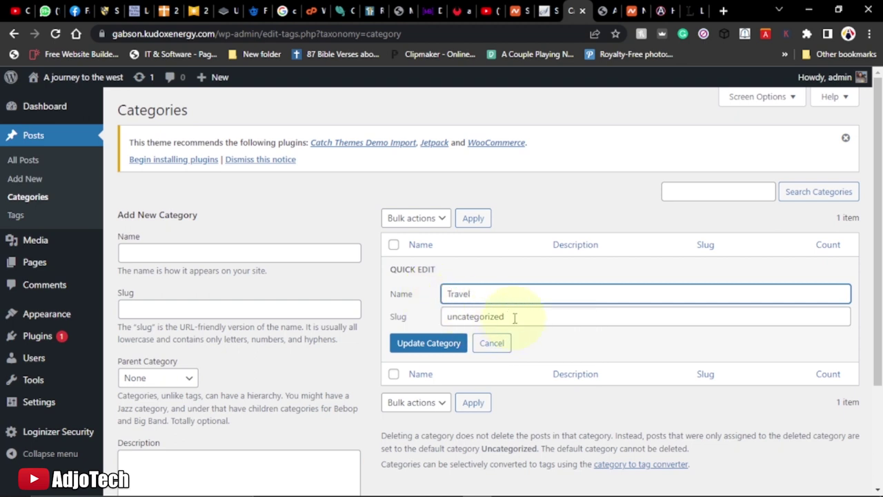
{"action": "left_click_drag", "start_coordinate": [514, 318], "coordinate": [443, 316]}
{"action": "type", "text": "Trave"}
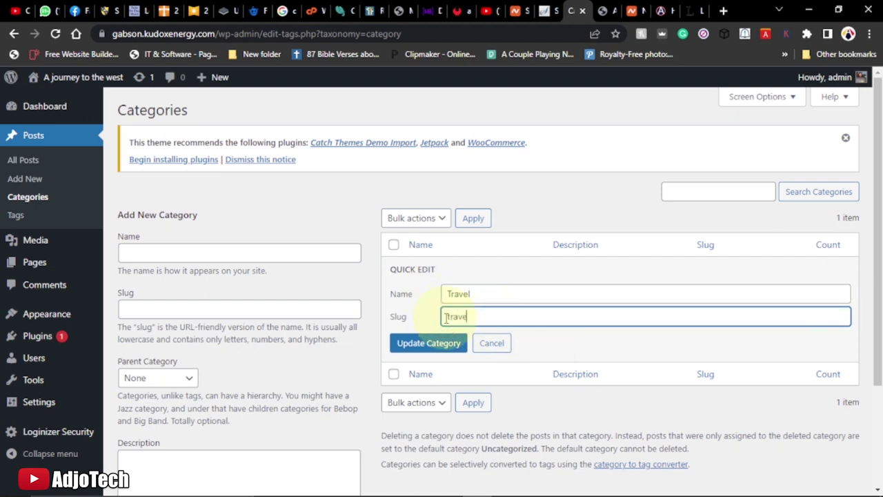
{"action": "left_click", "coordinate": [434, 343]}
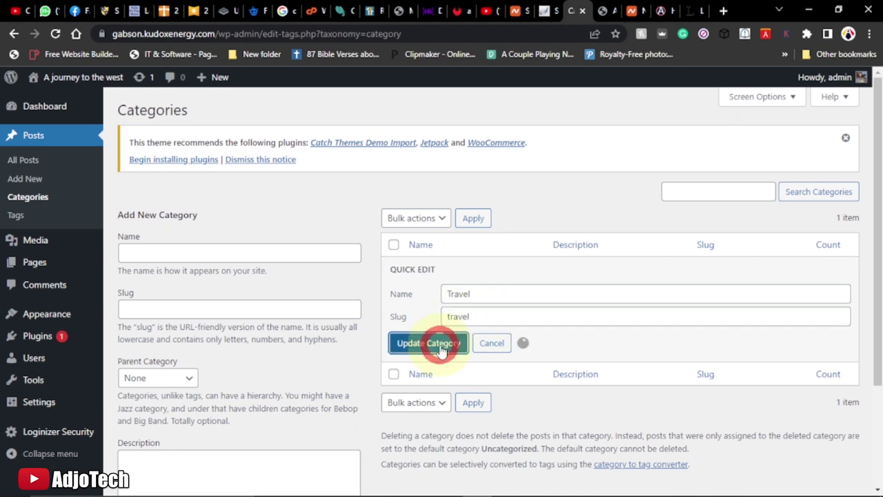
Add a By Sea category, reusing its name as the slug
{"action": "left_click", "coordinate": [154, 254]}
{"action": "type", "text": "T"}
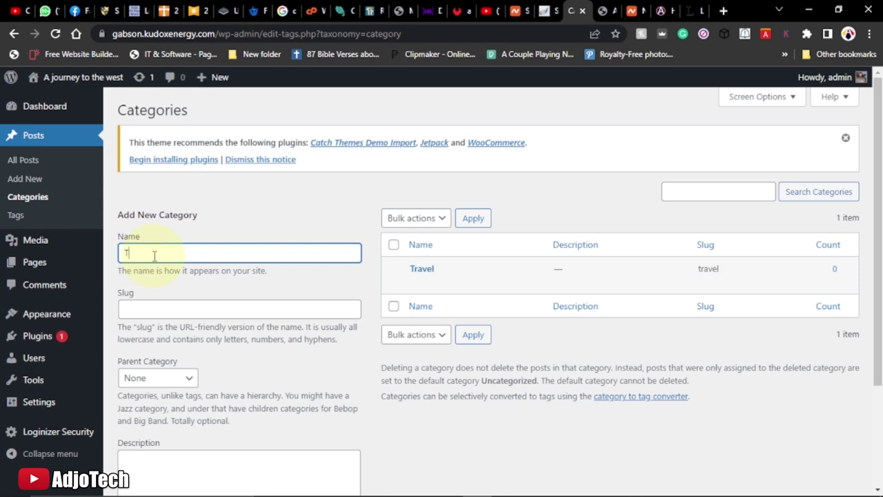
{"action": "type", "text": "rBy"}
{"action": "key", "text": "shift"}
{"action": "left_click_drag", "start_coordinate": [154, 254], "coordinate": [107, 258]}
{"action": "key", "text": "ctrl+c"}
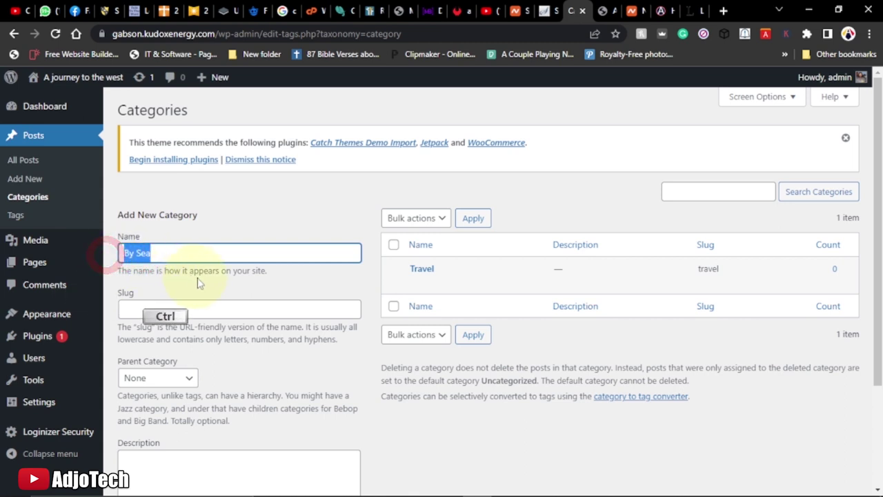
{"action": "left_click", "coordinate": [151, 313]}
{"action": "key", "text": "ctrl+v"}
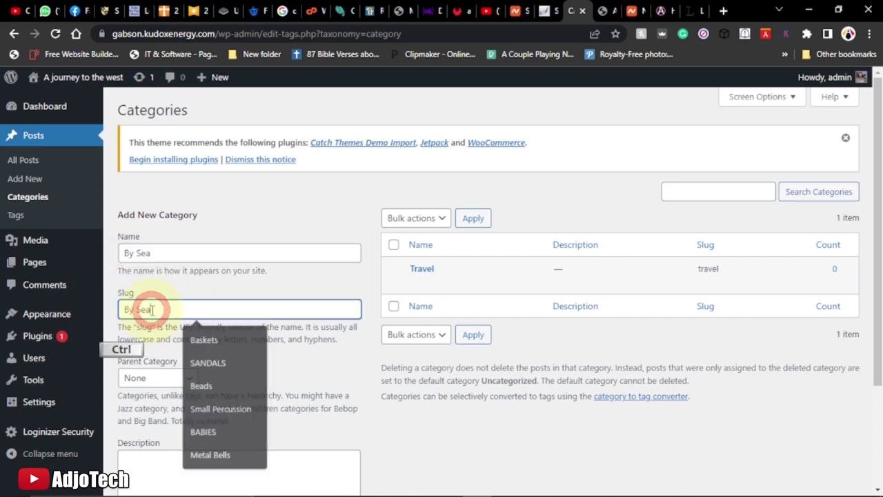
{"action": "scroll", "coordinate": [189, 340], "scroll_direction": "down", "scroll_amount": 2}
{"action": "left_click", "coordinate": [161, 427]}
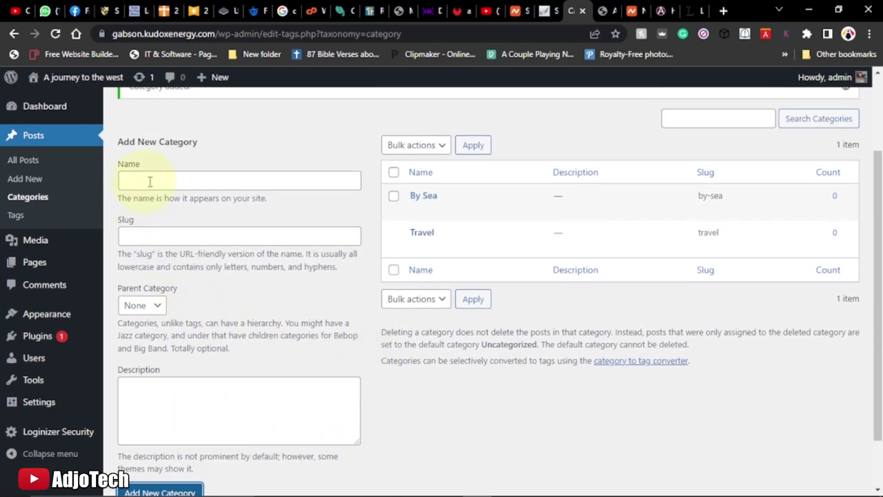
Add a By Air category, reusing its name as the slug
{"action": "left_click", "coordinate": [153, 180]}
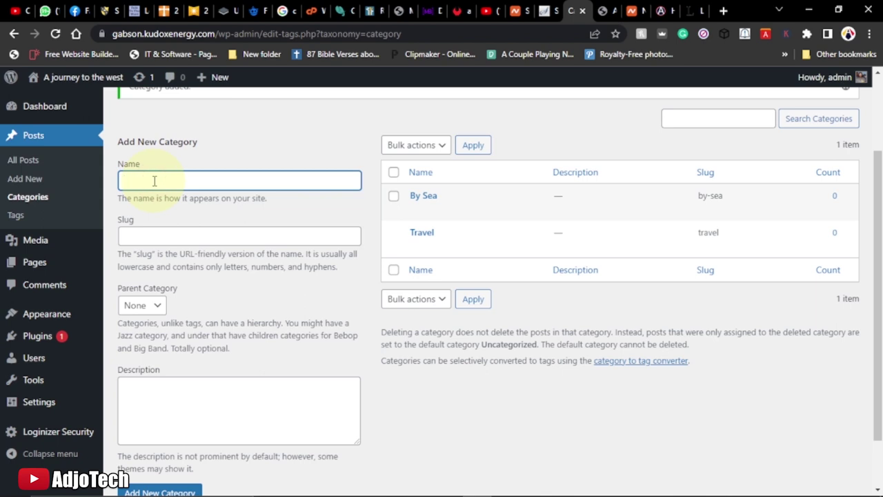
{"action": "type", "text": "By Air"}
{"action": "left_click", "coordinate": [122, 181]}
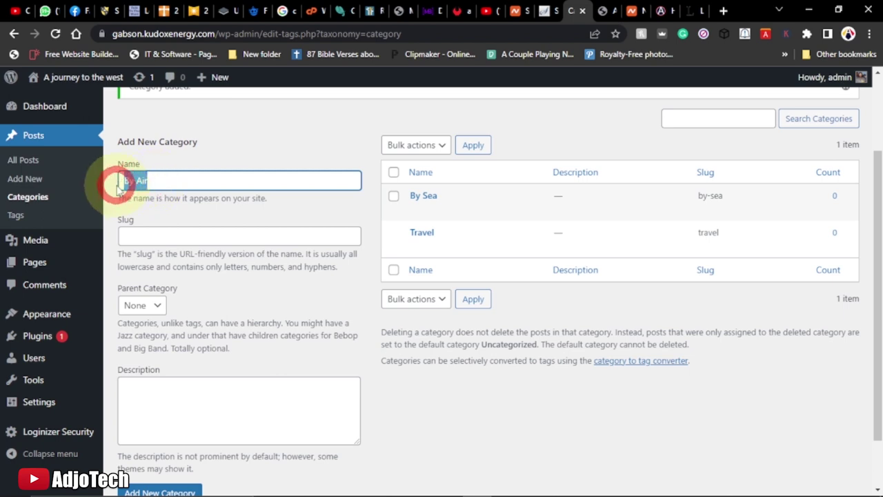
{"action": "key", "text": "ctrl+a"}
{"action": "left_click", "coordinate": [155, 235]}
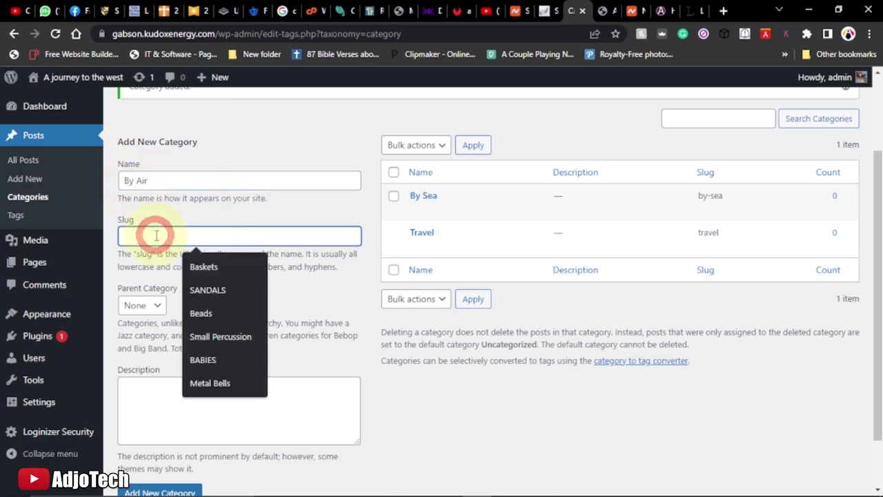
{"action": "key", "text": "ctrl+v"}
{"action": "scroll", "coordinate": [199, 250], "scroll_direction": "down", "scroll_amount": 2}
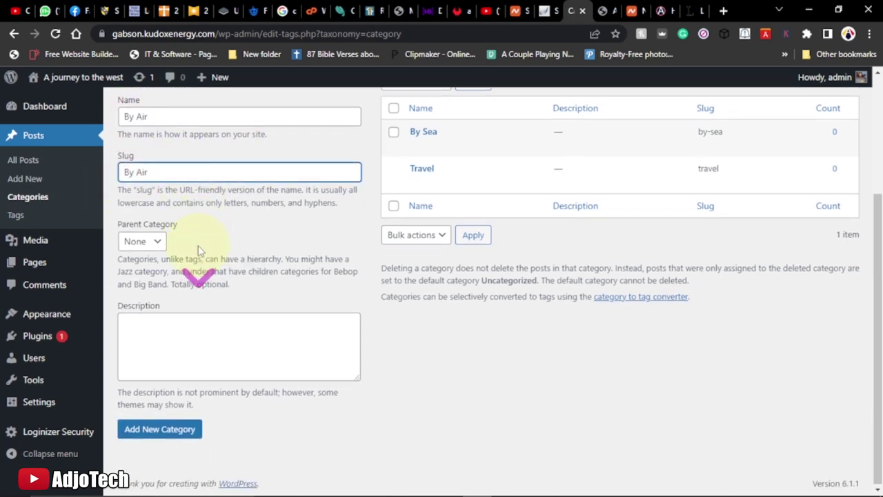
{"action": "left_click", "coordinate": [157, 436]}
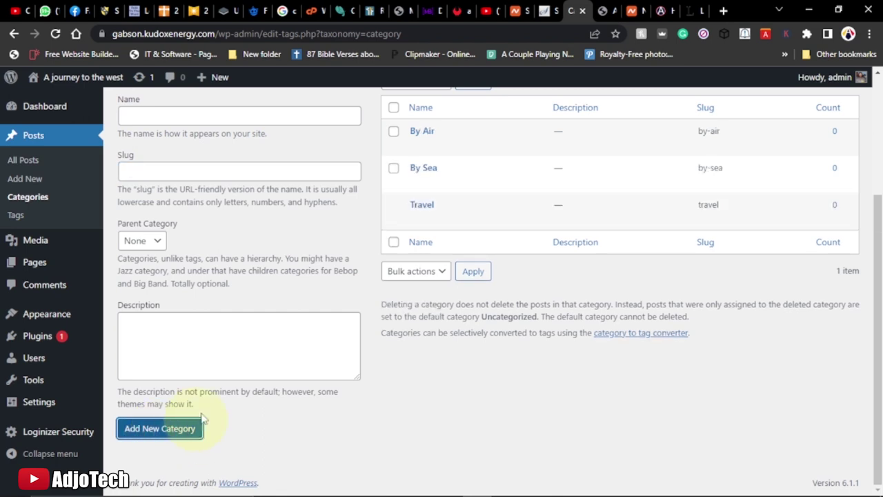
Check the site's front page, then return to the categories admin page
{"action": "scroll", "coordinate": [367, 364], "scroll_direction": "up", "scroll_amount": 2}
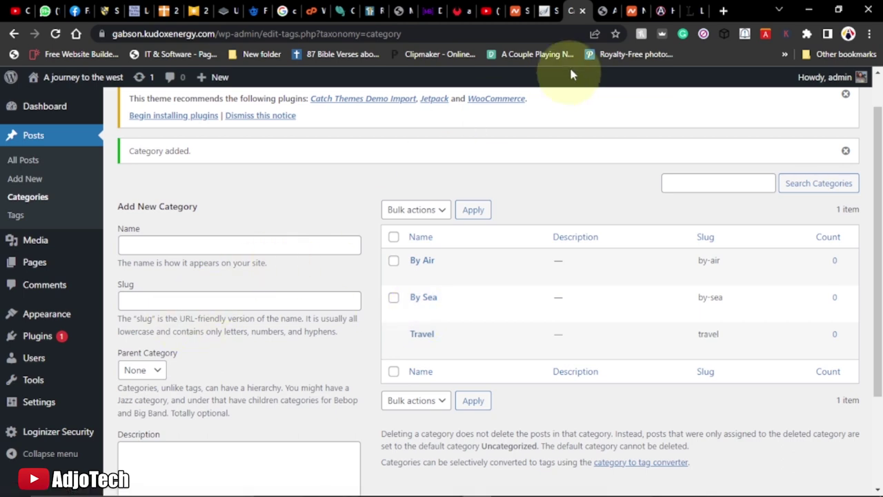
{"action": "left_click", "coordinate": [597, 10]}
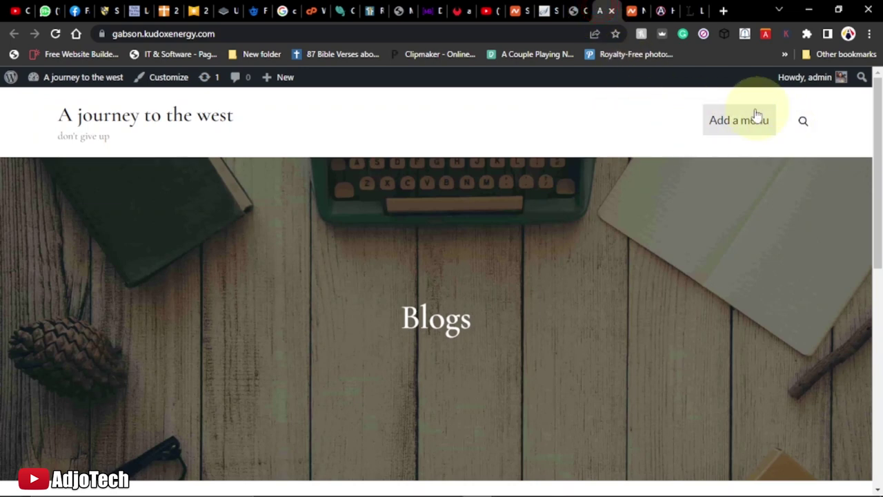
{"action": "left_click", "coordinate": [572, 11]}
On Appearance > Menus, create a new navigation menu named Menu
{"action": "mouse_move", "coordinate": [73, 312]}
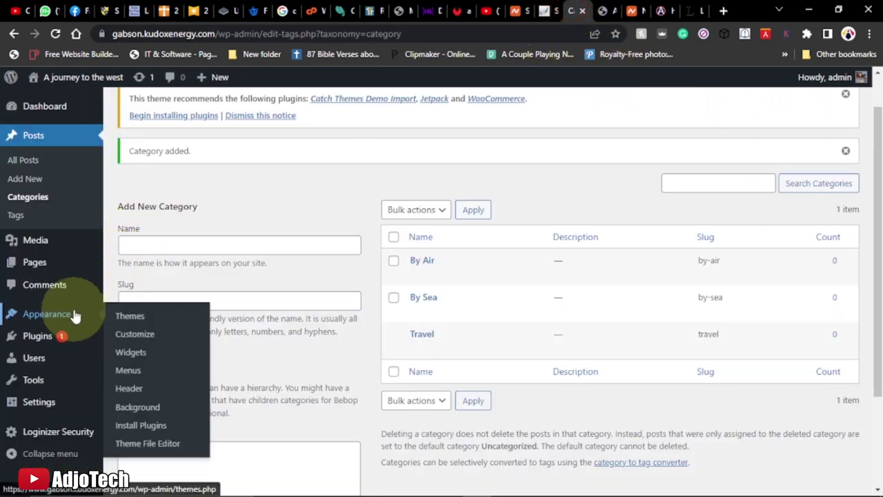
{"action": "left_click", "coordinate": [128, 372]}
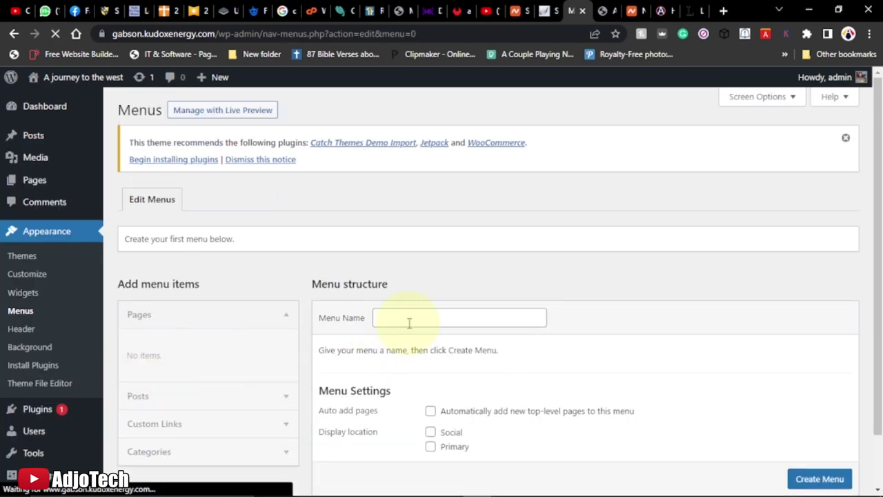
{"action": "left_click", "coordinate": [386, 316]}
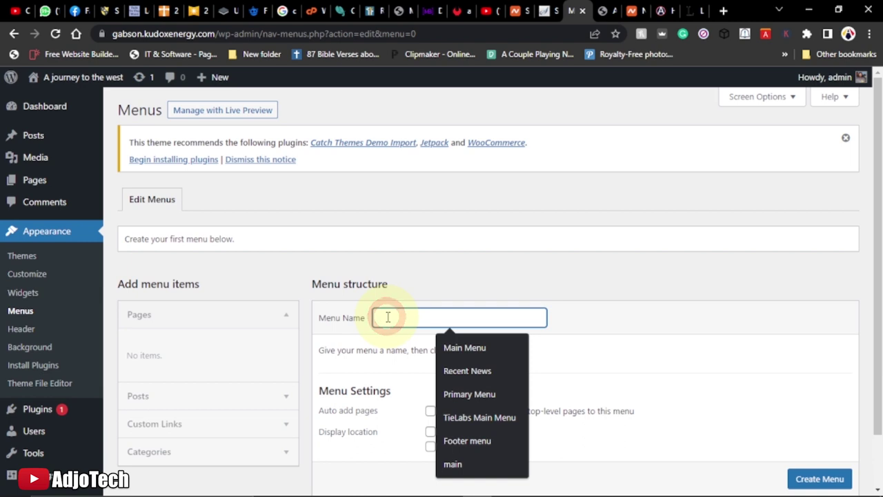
{"action": "type", "text": "m"}
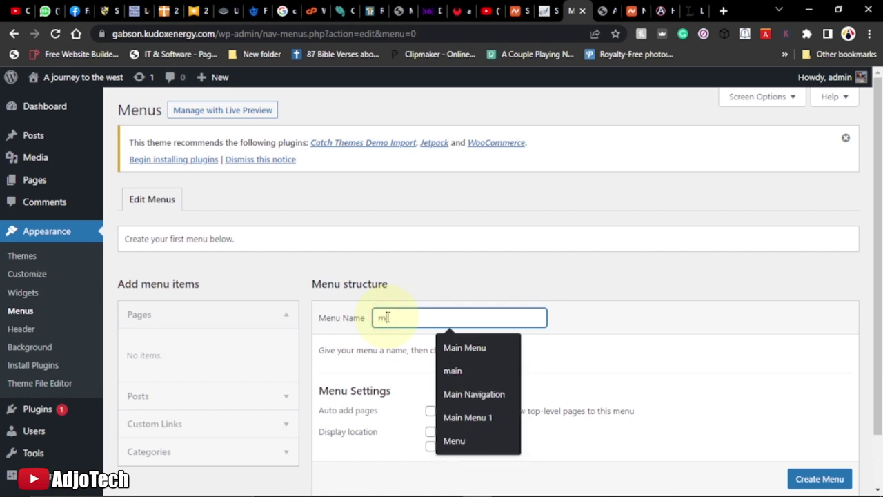
{"action": "type", "text": "enu"}
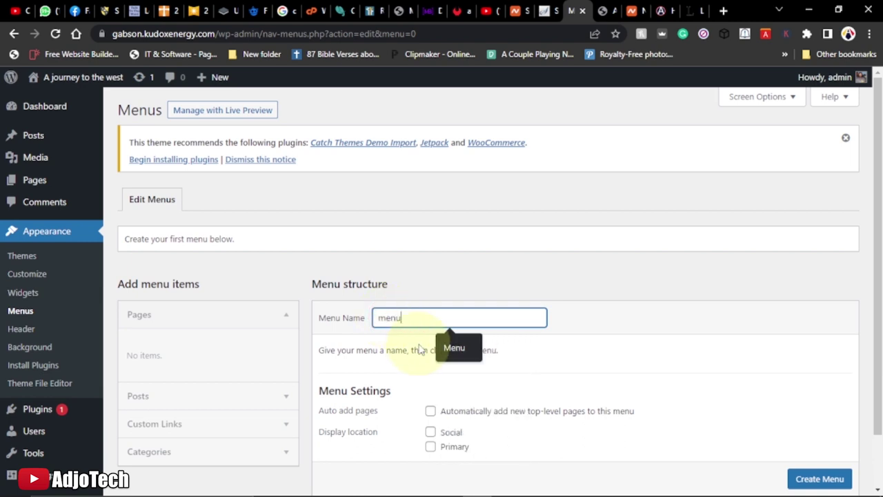
{"action": "left_click", "coordinate": [452, 348]}
{"action": "scroll", "coordinate": [702, 372], "scroll_direction": "down", "scroll_amount": 1}
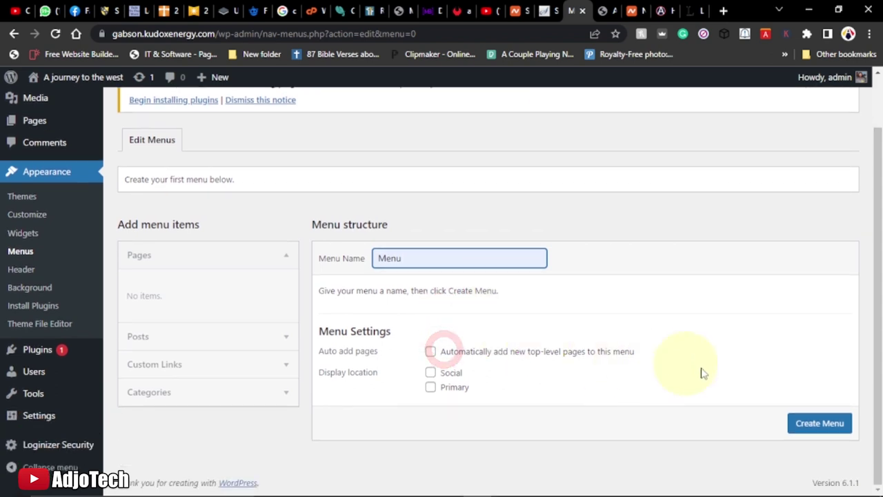
{"action": "left_click", "coordinate": [818, 424]}
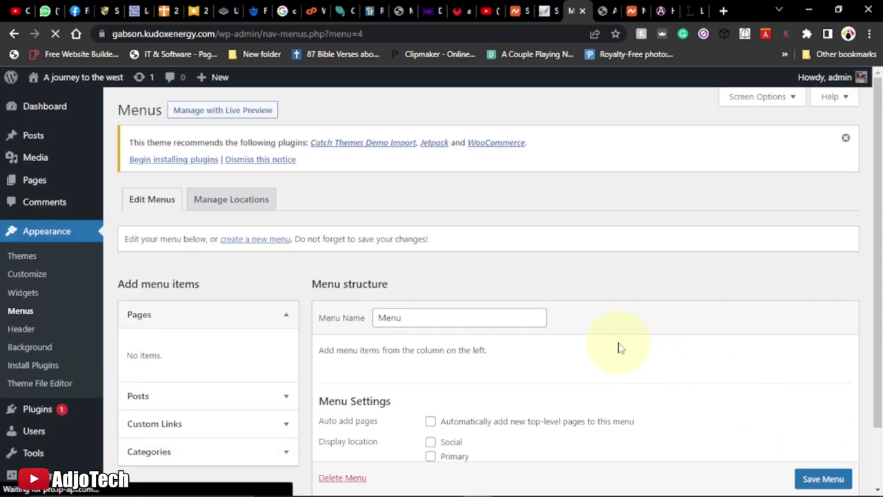
{"action": "scroll", "coordinate": [619, 349], "scroll_direction": "down", "scroll_amount": 2}
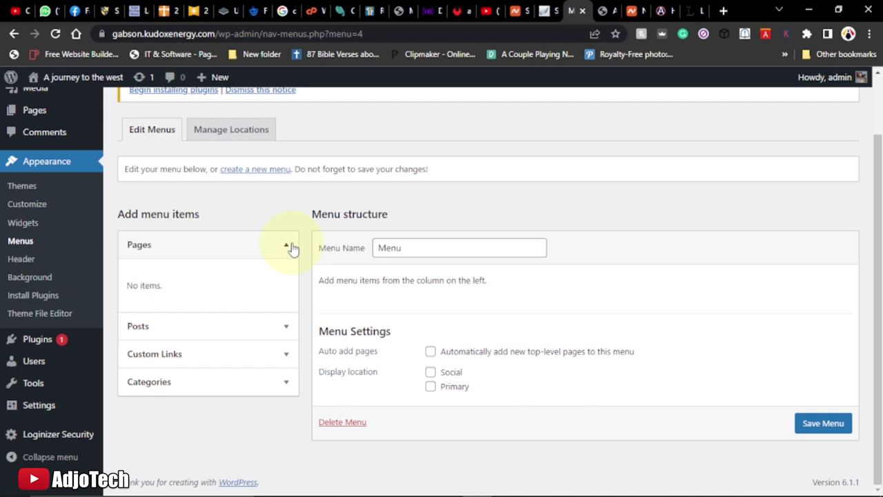
Add all categories (By Air, By Sea, Travel) to Menu via View All and Select All
{"action": "left_click", "coordinate": [230, 392]}
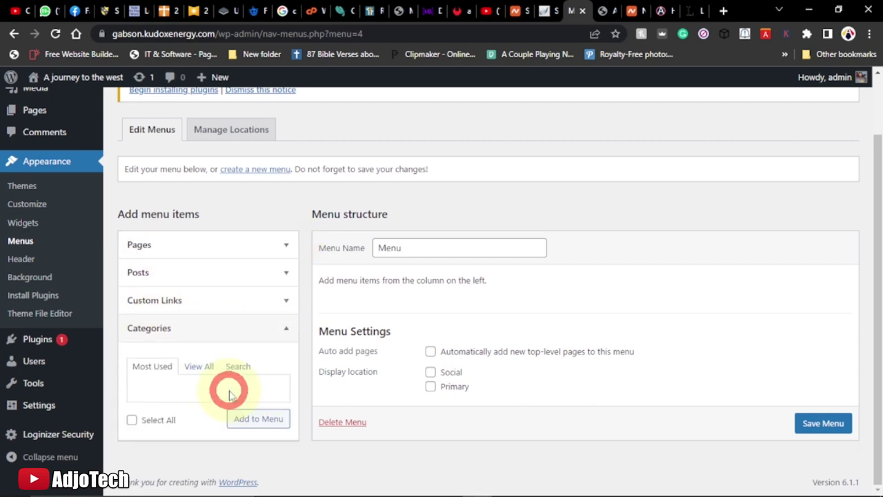
{"action": "left_click", "coordinate": [198, 370]}
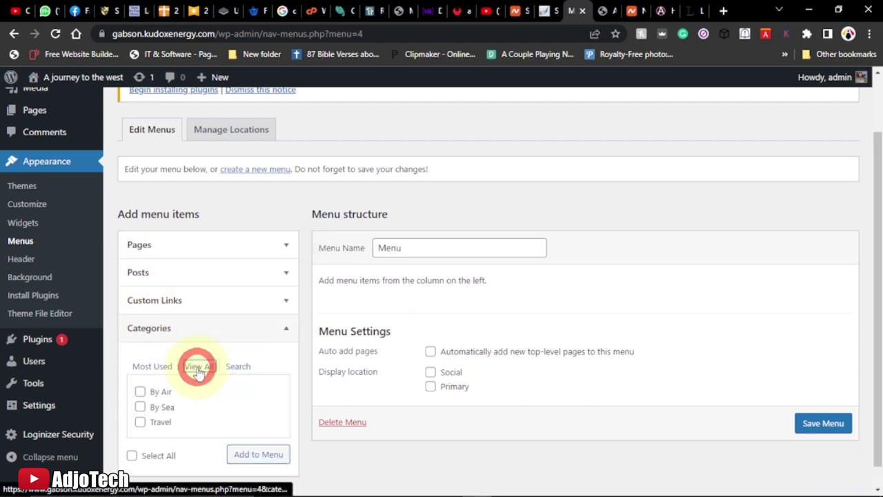
{"action": "scroll", "coordinate": [203, 318], "scroll_direction": "down", "scroll_amount": 1}
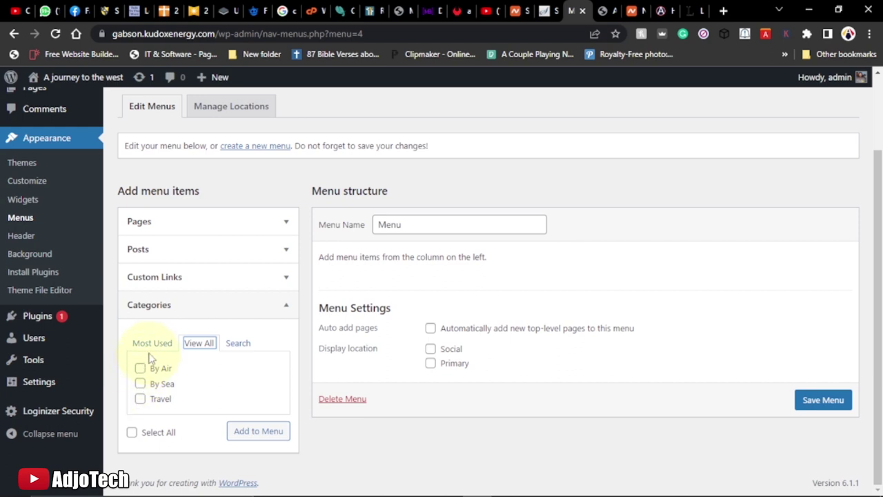
{"action": "left_click", "coordinate": [132, 433]}
{"action": "left_click", "coordinate": [256, 433]}
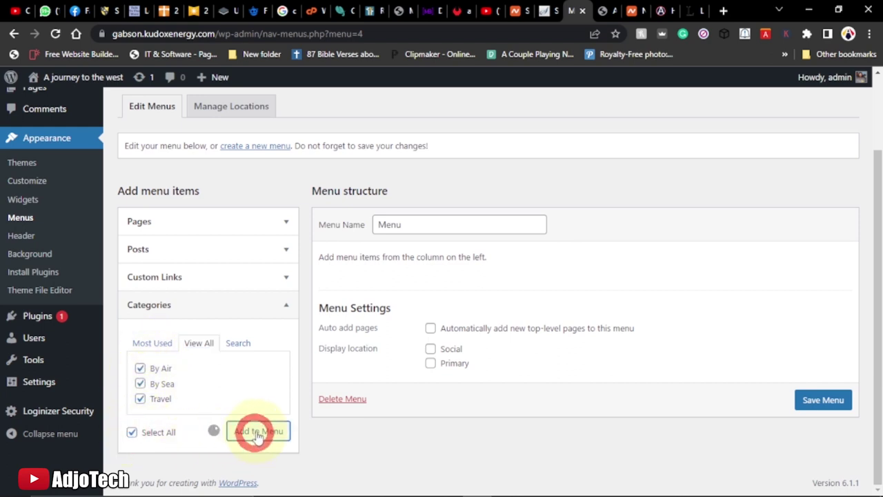
Assign Menu to the Primary display location and save it
{"action": "scroll", "coordinate": [386, 390], "scroll_direction": "down", "scroll_amount": 2}
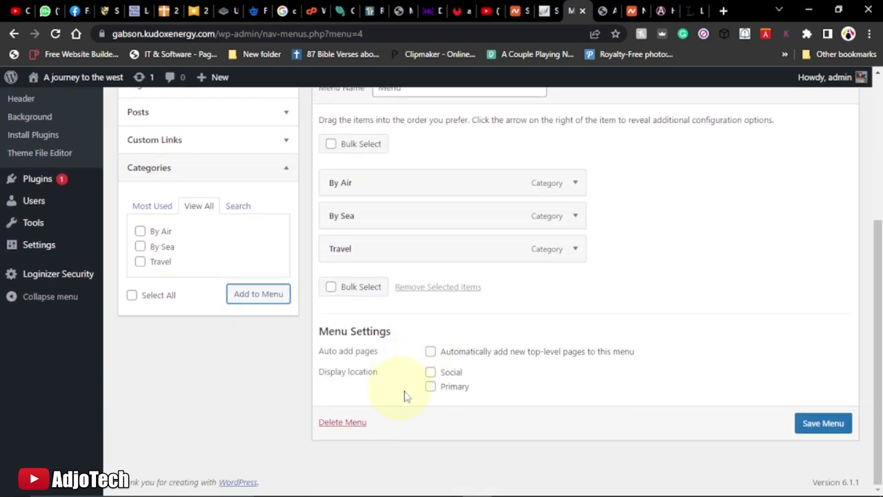
{"action": "left_click", "coordinate": [430, 387]}
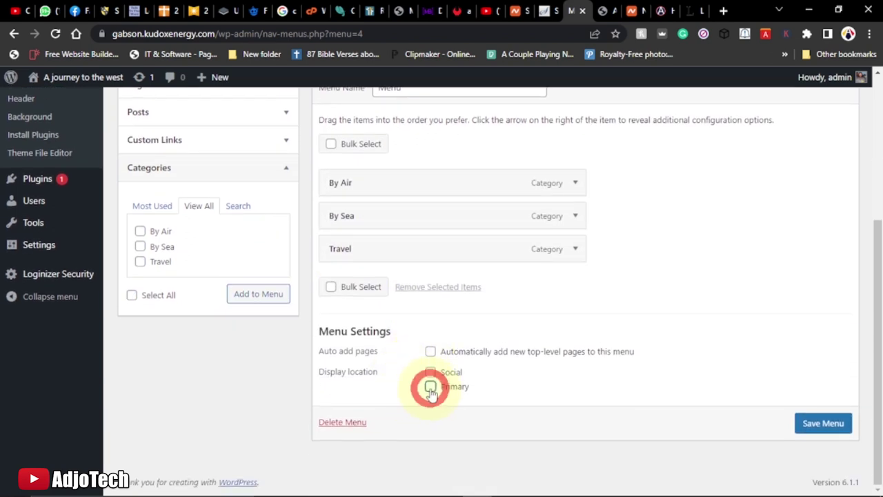
{"action": "left_click", "coordinate": [826, 427]}
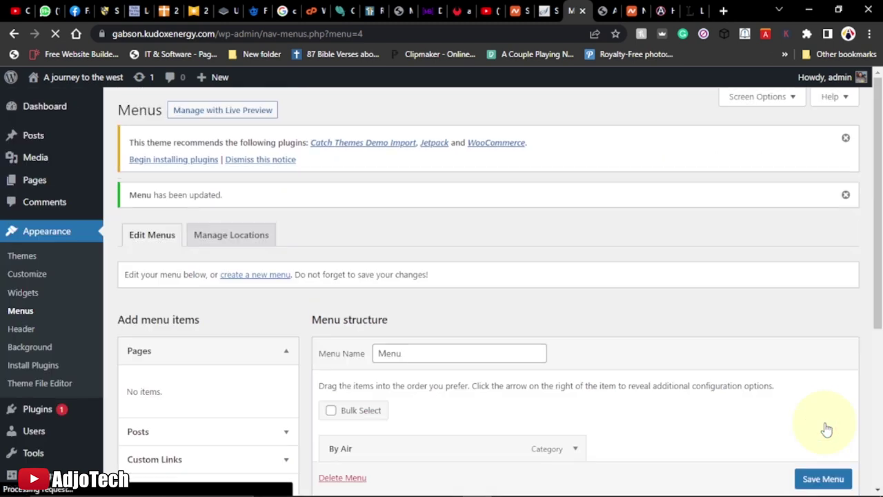
Reload the live site to confirm the By Air, By Sea and Travel header menu, then return to Menus
{"action": "left_click", "coordinate": [599, 10]}
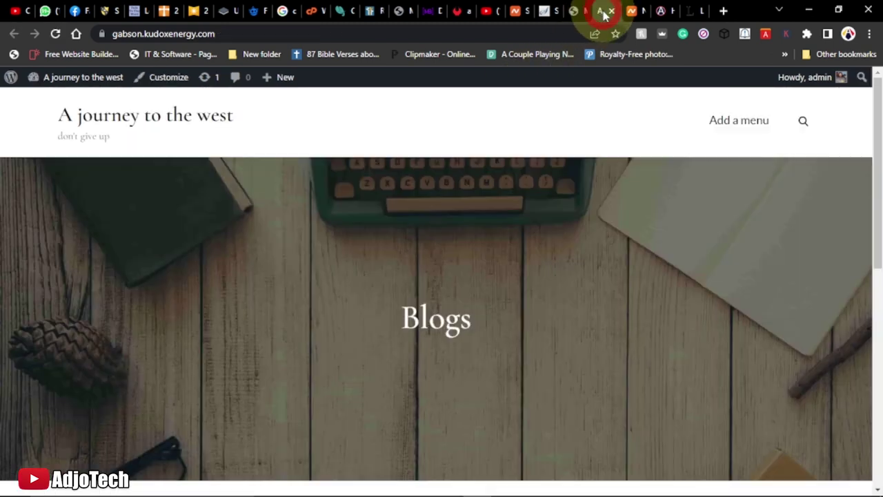
{"action": "left_click", "coordinate": [56, 33]}
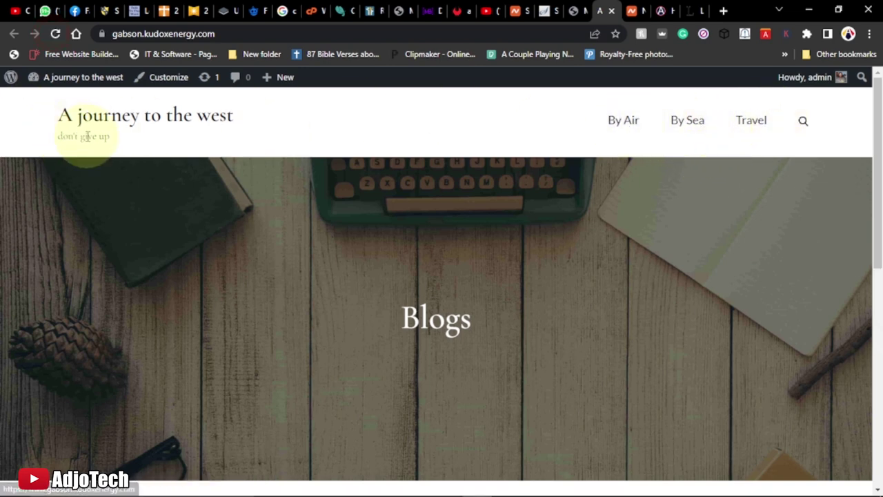
{"action": "scroll", "coordinate": [228, 235], "scroll_direction": "down", "scroll_amount": 5}
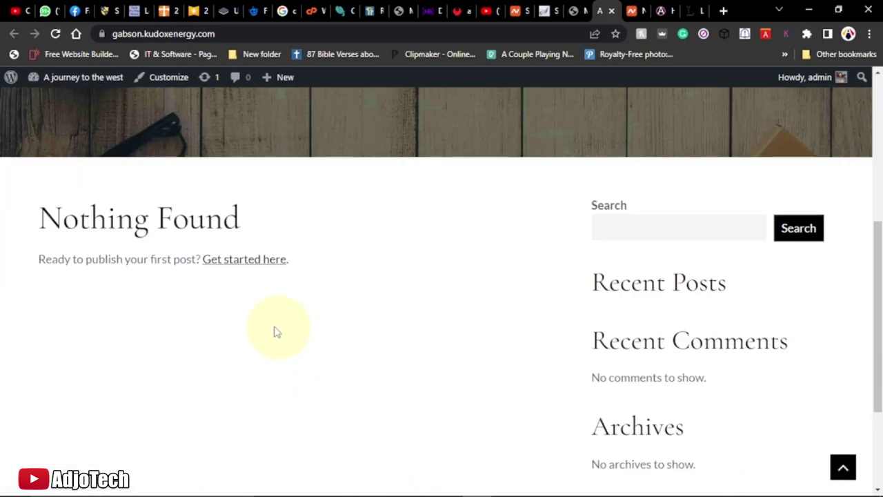
{"action": "left_click", "coordinate": [573, 11]}
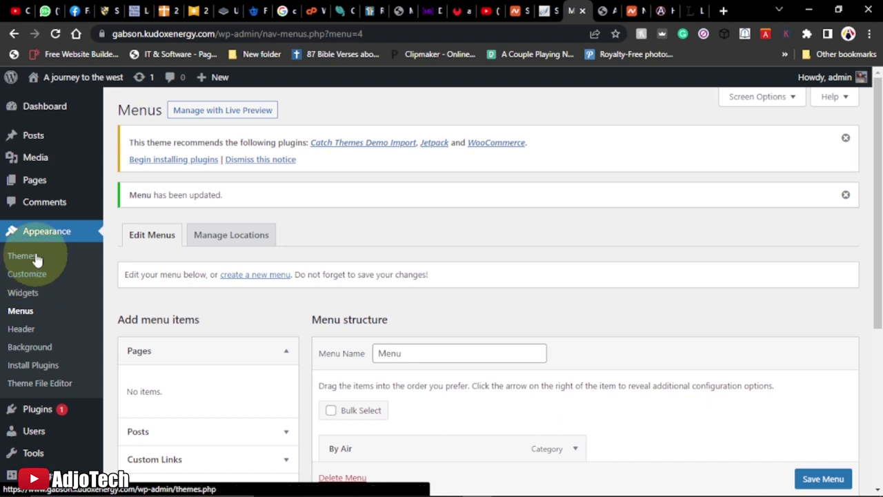
In the Customizer's Site Identity section, start selecting a logo image
{"action": "left_click", "coordinate": [27, 276]}
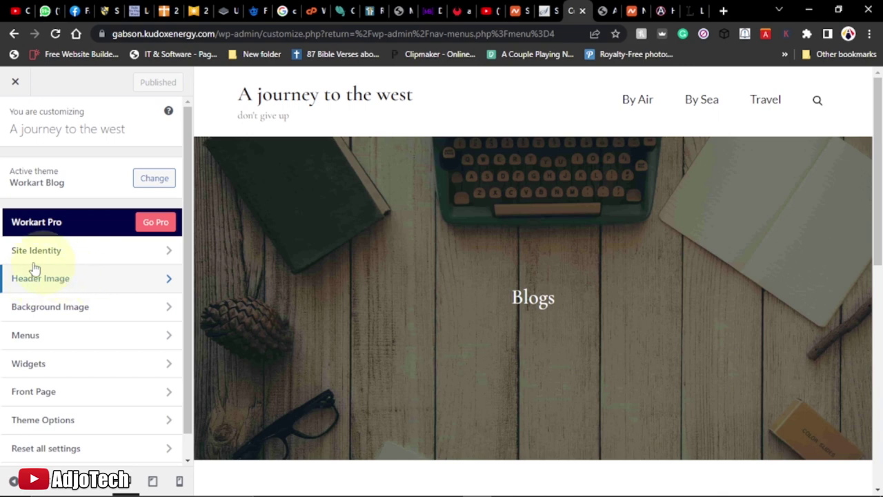
{"action": "left_click", "coordinate": [85, 251]}
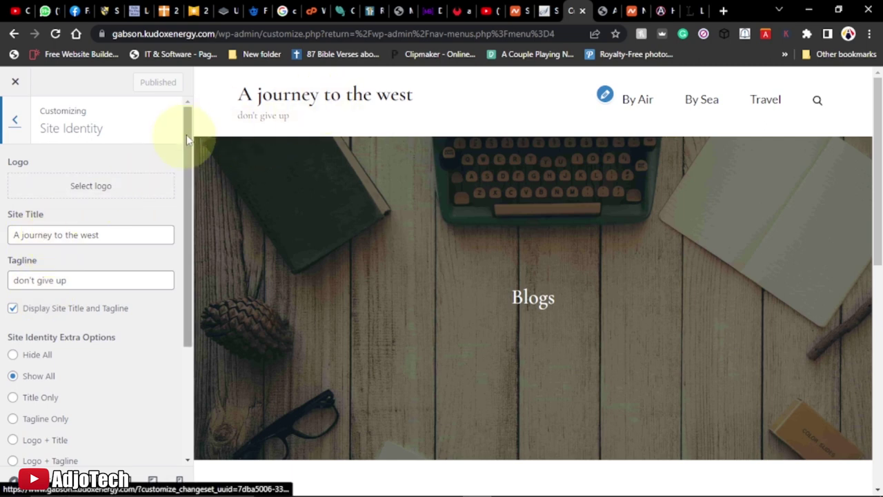
{"action": "left_click", "coordinate": [87, 194]}
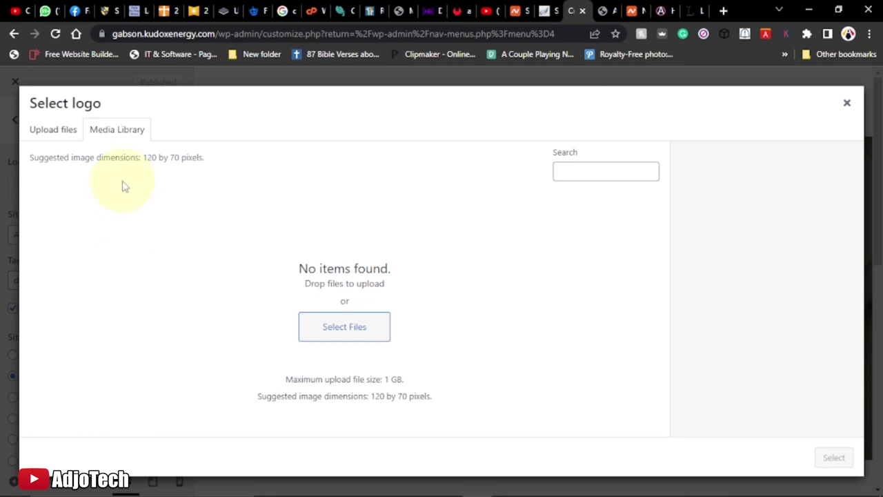
Upload main_logo1 from Downloads > ngo into the Media Library
{"action": "left_click", "coordinate": [331, 333]}
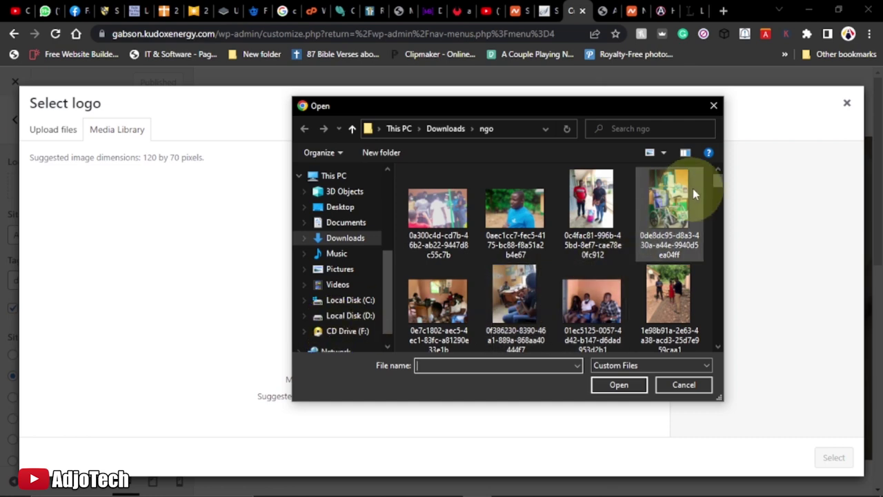
{"action": "left_click_drag", "start_coordinate": [717, 180], "coordinate": [718, 338]}
{"action": "left_click", "coordinate": [445, 330]}
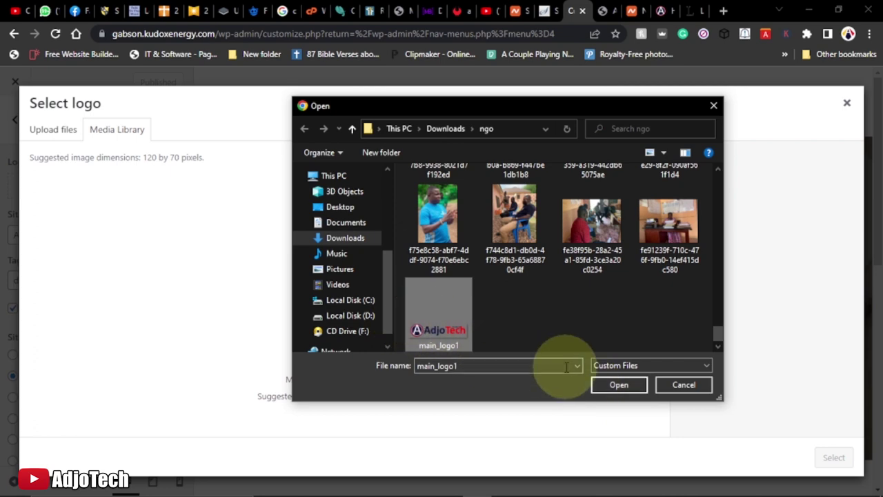
{"action": "left_click", "coordinate": [619, 387]}
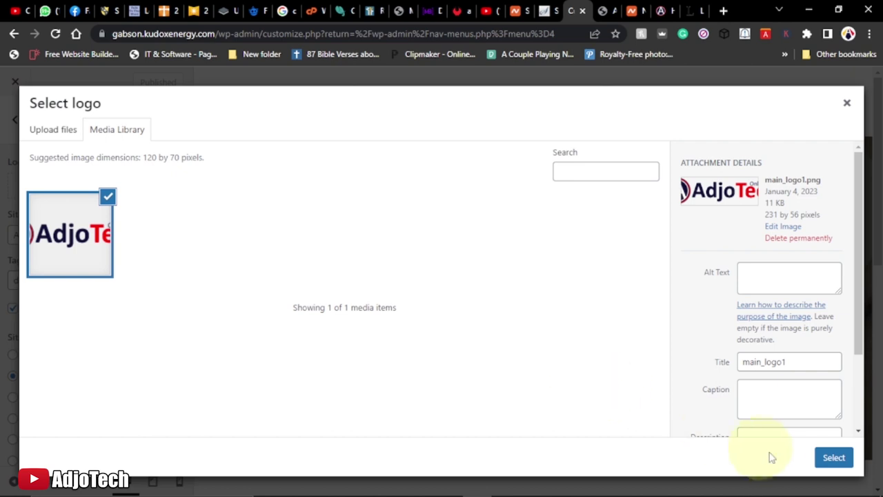
Select the uploaded AdjoTech logo, widen the crop to cover the whole image, and crop it
{"action": "left_click", "coordinate": [833, 458]}
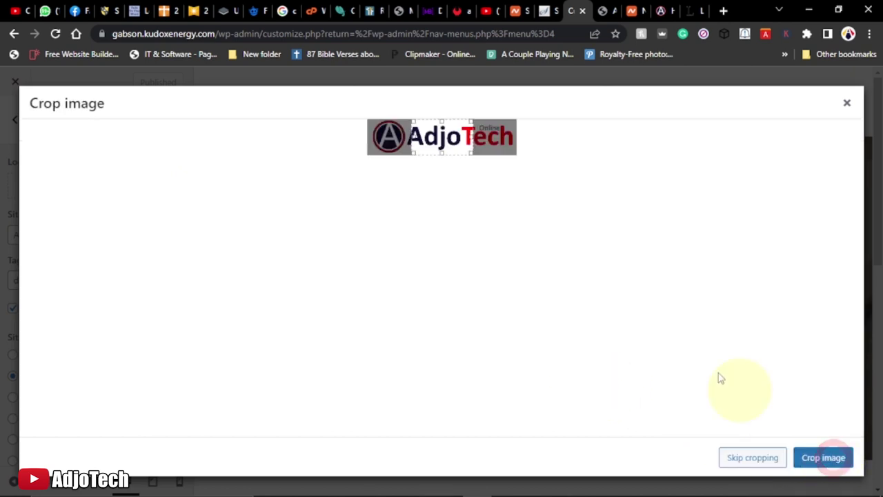
{"action": "left_click", "coordinate": [476, 136]}
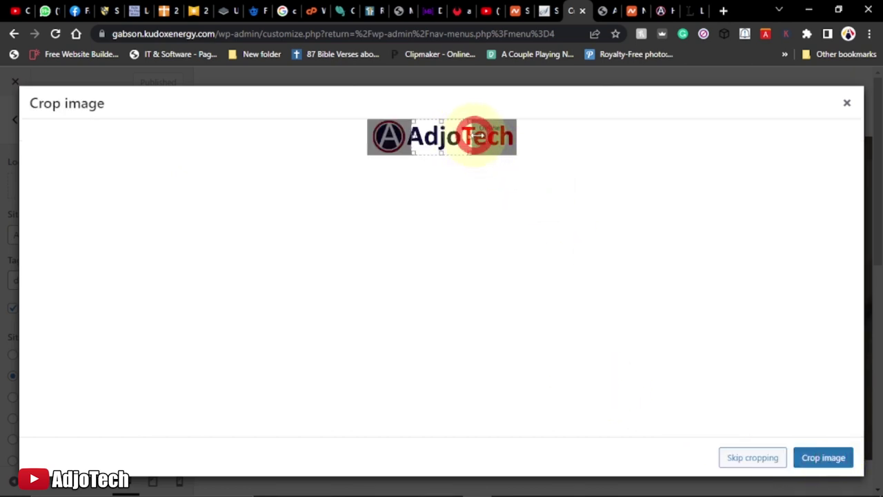
{"action": "left_click_drag", "start_coordinate": [476, 136], "coordinate": [519, 136]}
{"action": "left_click_drag", "start_coordinate": [413, 138], "coordinate": [360, 136]}
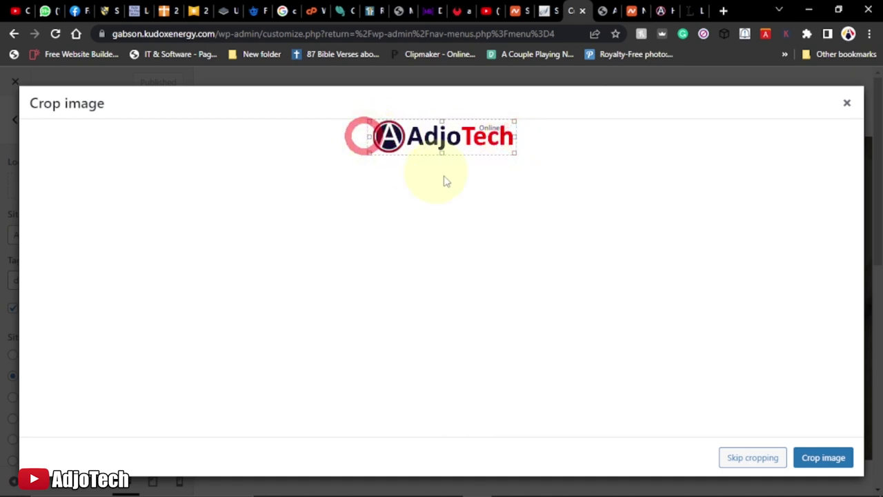
{"action": "left_click", "coordinate": [823, 459]}
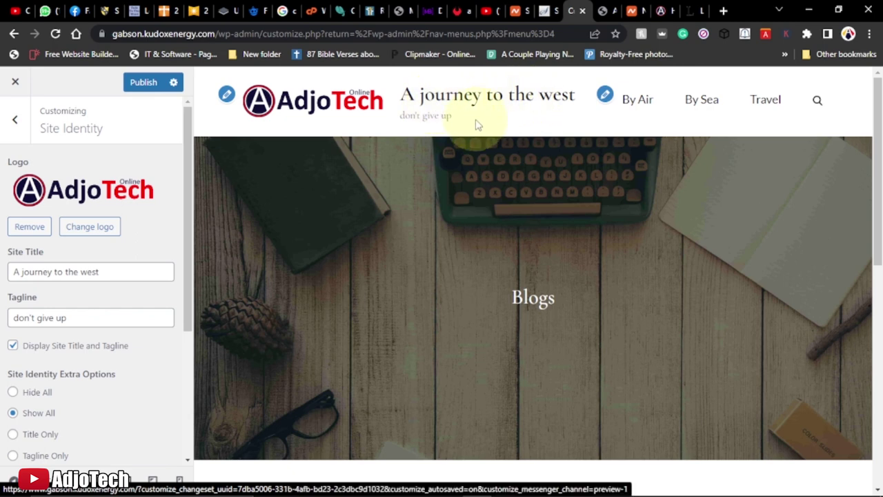
Uncheck Display Site Title and Tagline and publish the Customizer changes
{"action": "left_click", "coordinate": [13, 346]}
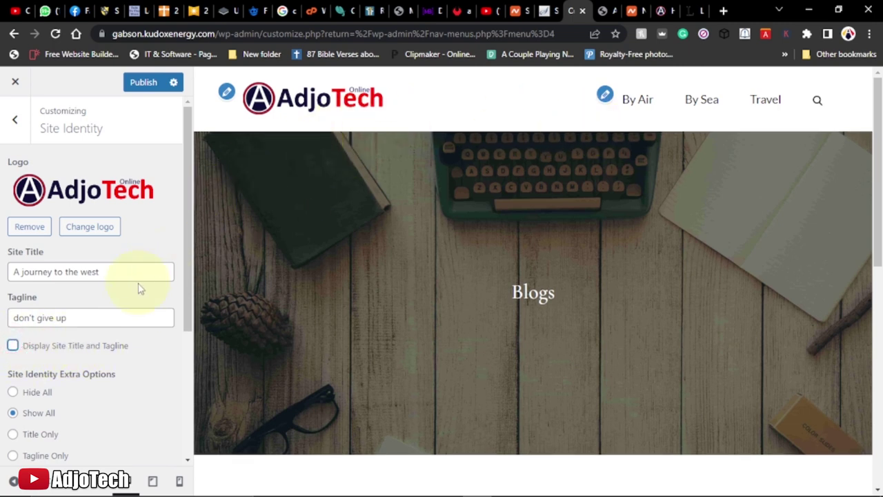
{"action": "scroll", "coordinate": [138, 288], "scroll_direction": "down", "scroll_amount": 2}
{"action": "scroll", "coordinate": [138, 288], "scroll_direction": "down", "scroll_amount": 1}
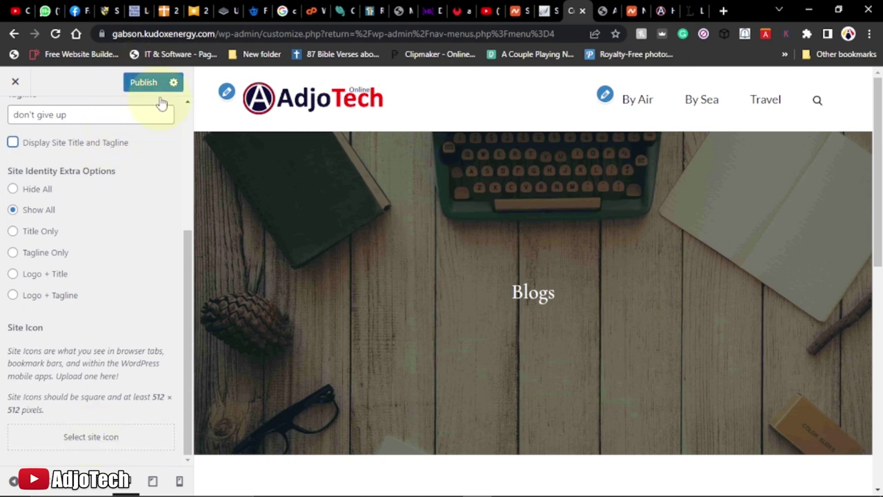
{"action": "left_click", "coordinate": [142, 86]}
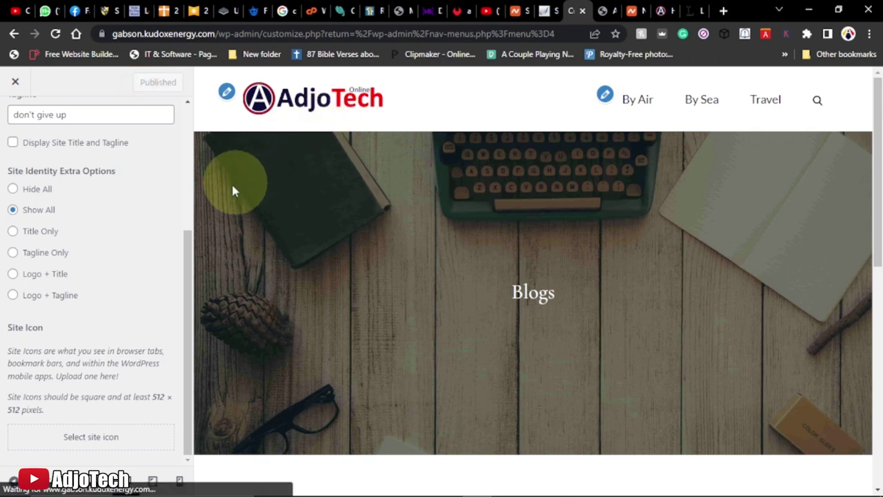
Go back to the main Customizer menu
{"action": "scroll", "coordinate": [164, 229], "scroll_direction": "up", "scroll_amount": 3}
{"action": "left_click", "coordinate": [17, 119]}
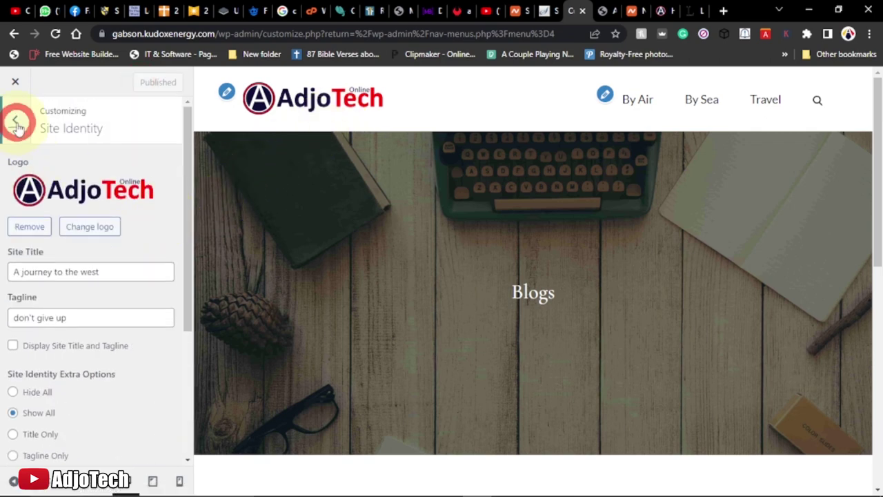
{"action": "scroll", "coordinate": [705, 312], "scroll_direction": "down", "scroll_amount": 10}
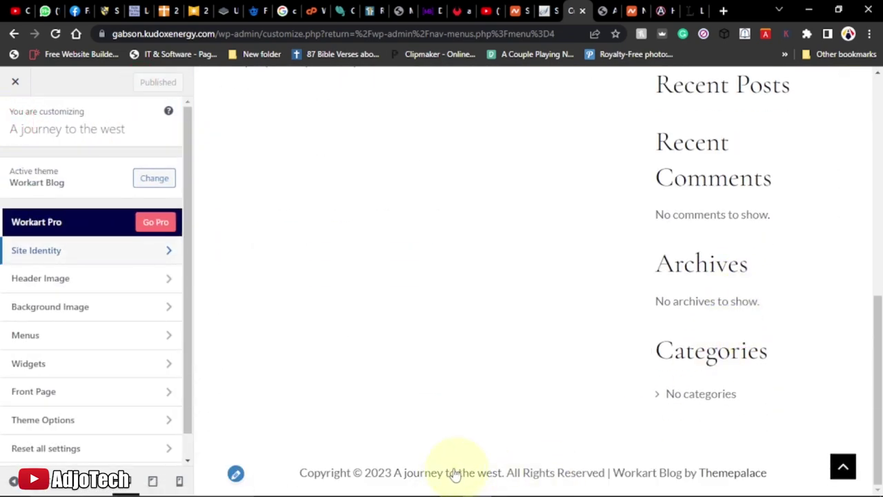
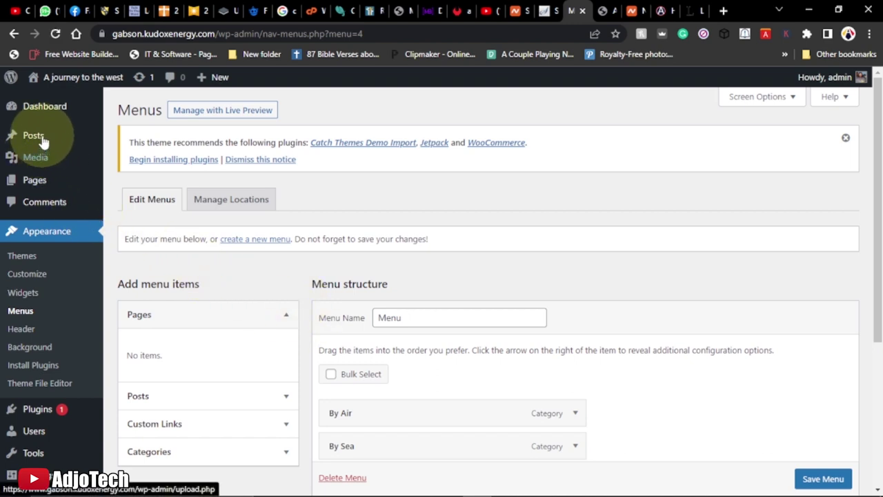
Start a new post, and open the admin Dashboard from the live site's site-name menu in the other tab
{"action": "mouse_move", "coordinate": [39, 138]}
{"action": "left_click", "coordinate": [137, 157]}
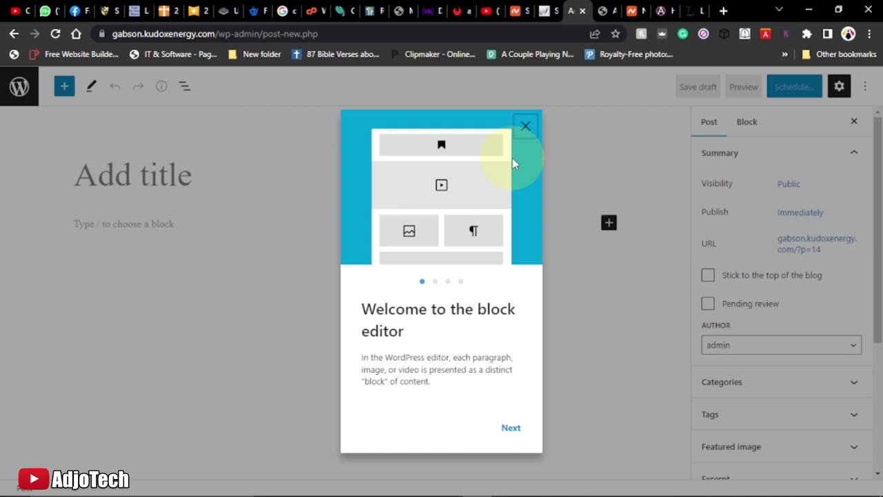
{"action": "left_click", "coordinate": [604, 10]}
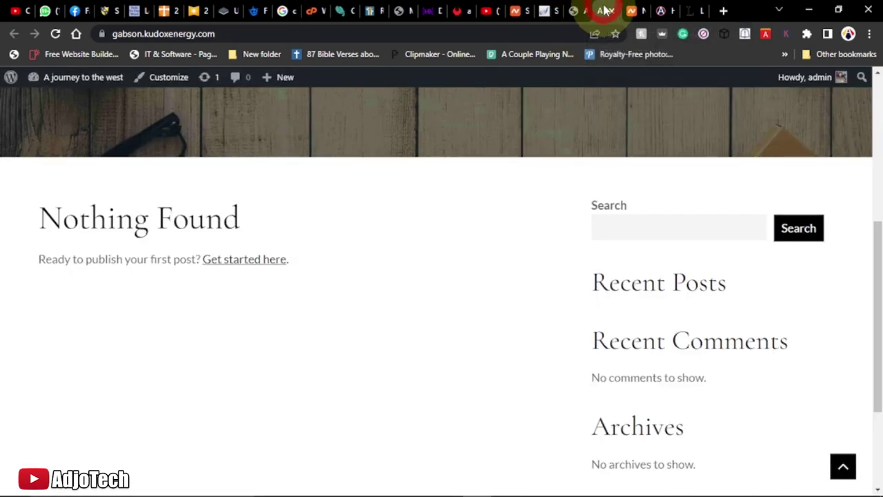
{"action": "scroll", "coordinate": [203, 168], "scroll_direction": "up", "scroll_amount": 3}
{"action": "mouse_move", "coordinate": [74, 86]}
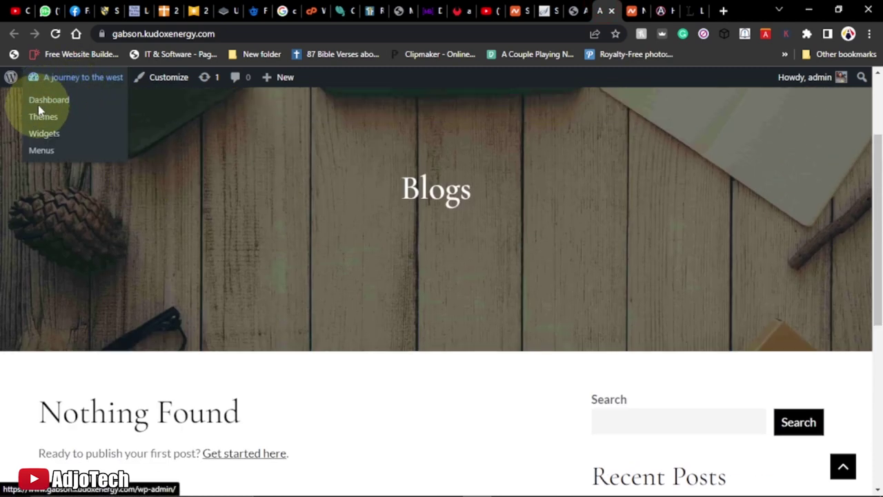
{"action": "left_click", "coordinate": [43, 108]}
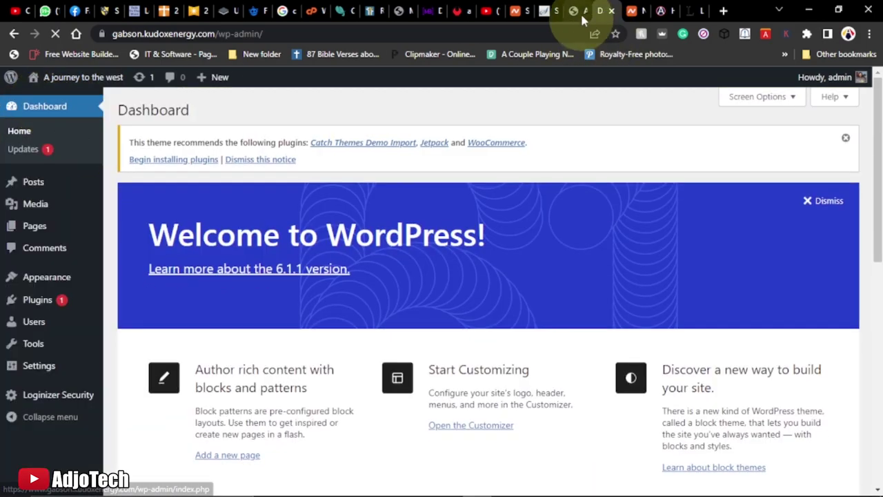
{"action": "left_click", "coordinate": [577, 13]}
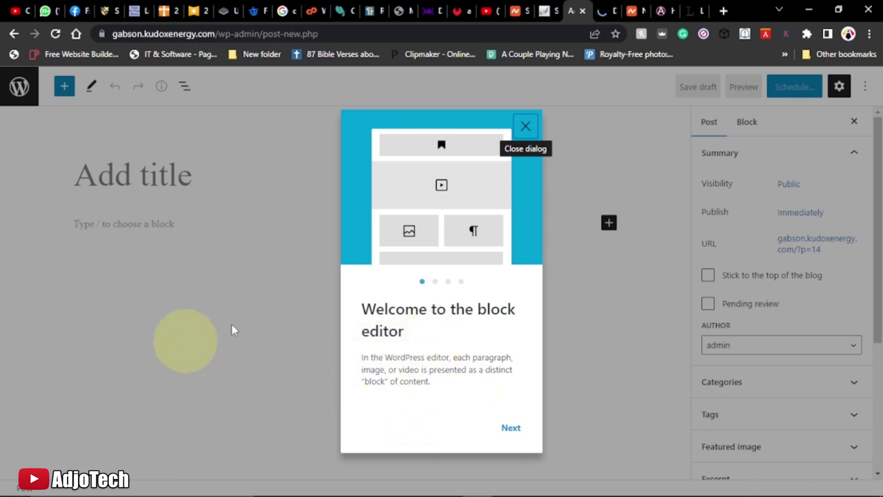
{"action": "left_click", "coordinate": [597, 10]}
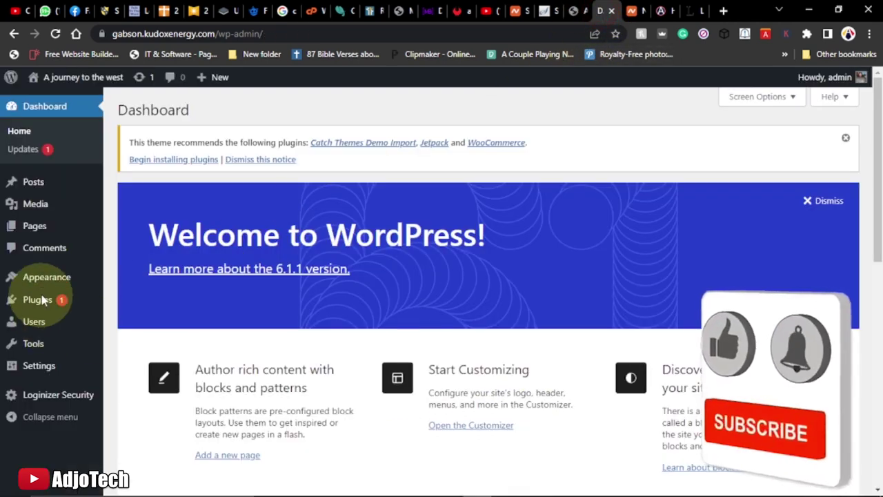
Install and activate Classic Editor from Plugins > Add New, then return to the new-post tab
{"action": "mouse_move", "coordinate": [43, 303]}
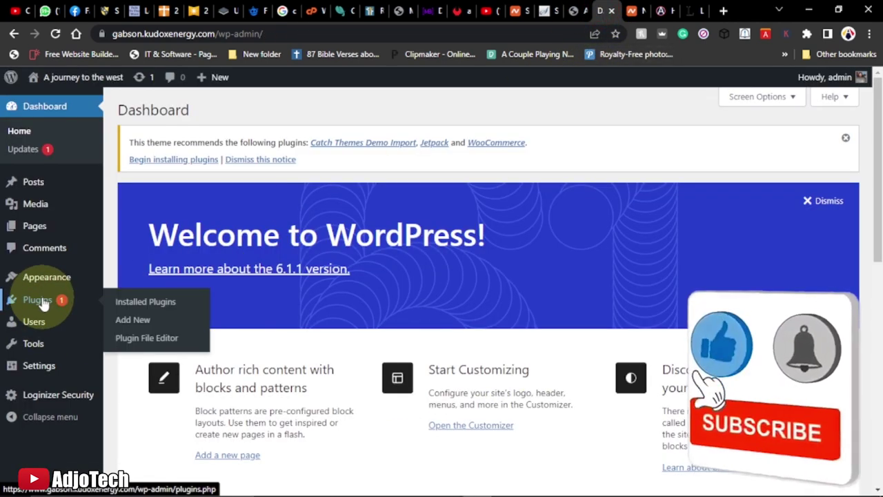
{"action": "left_click", "coordinate": [146, 323]}
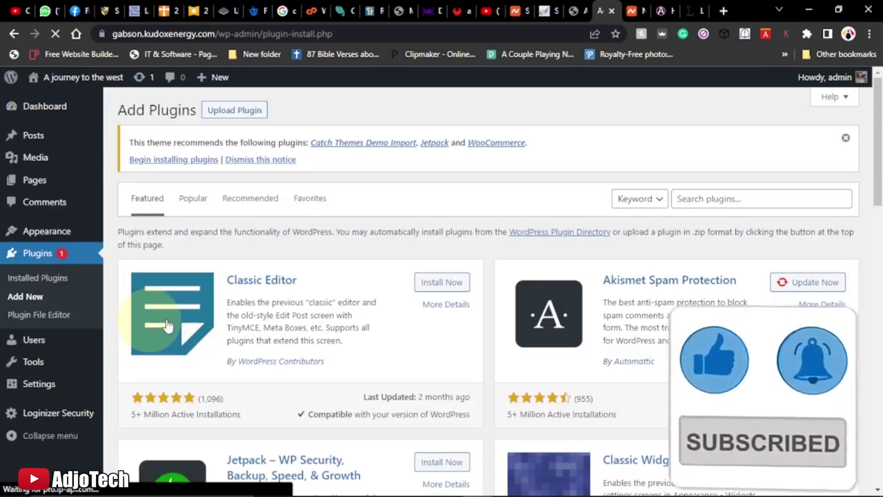
{"action": "scroll", "coordinate": [543, 351], "scroll_direction": "down", "scroll_amount": 2}
{"action": "scroll", "coordinate": [543, 351], "scroll_direction": "down", "scroll_amount": 2}
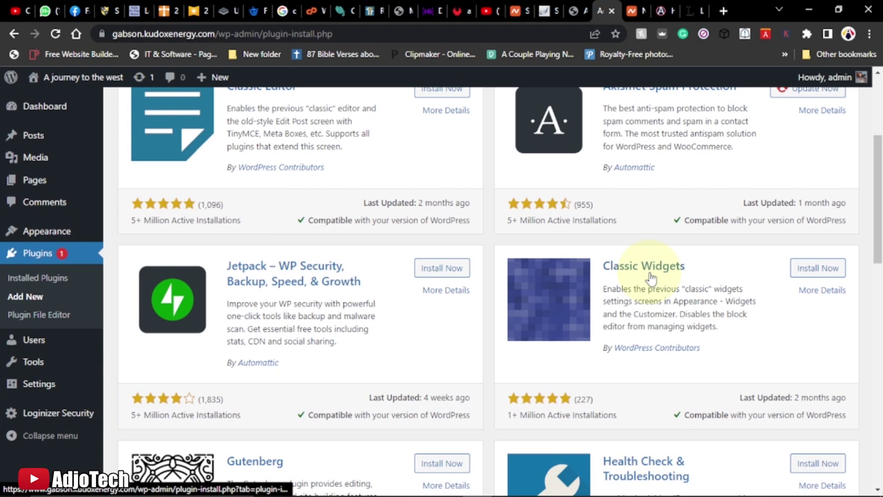
{"action": "scroll", "coordinate": [651, 276], "scroll_direction": "up", "scroll_amount": 3}
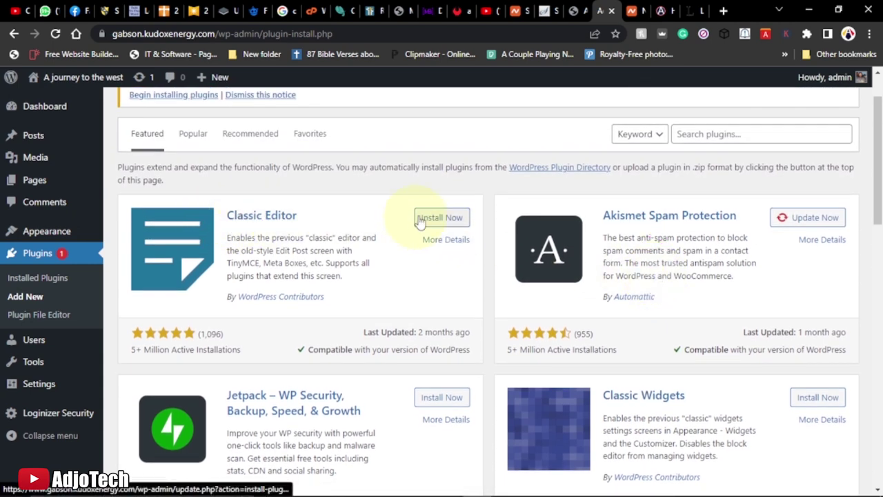
{"action": "left_click", "coordinate": [445, 218]}
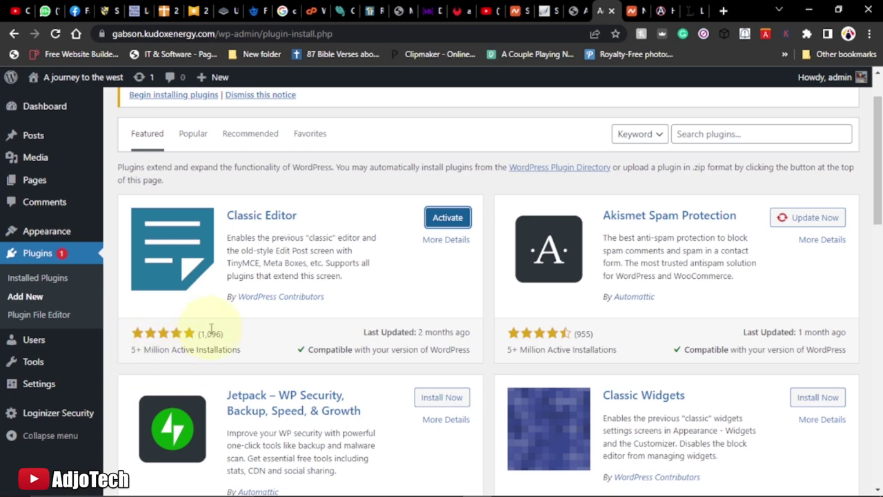
{"action": "left_click", "coordinate": [452, 219]}
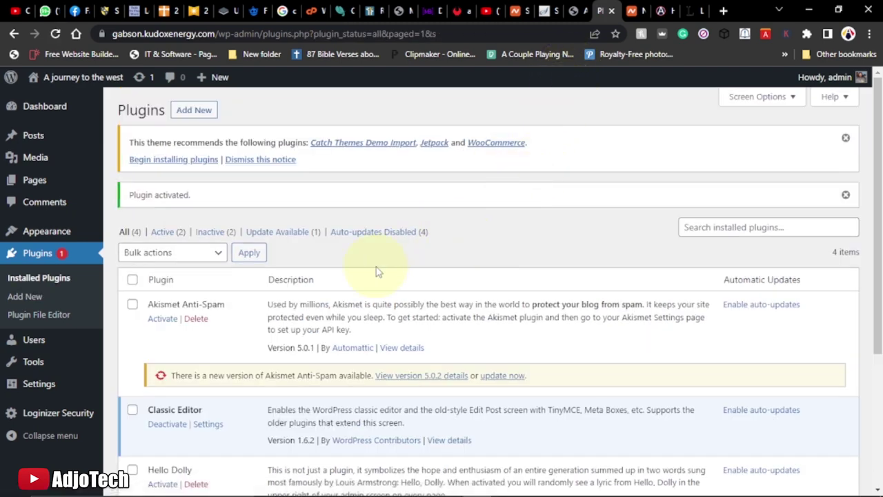
{"action": "left_click", "coordinate": [572, 10]}
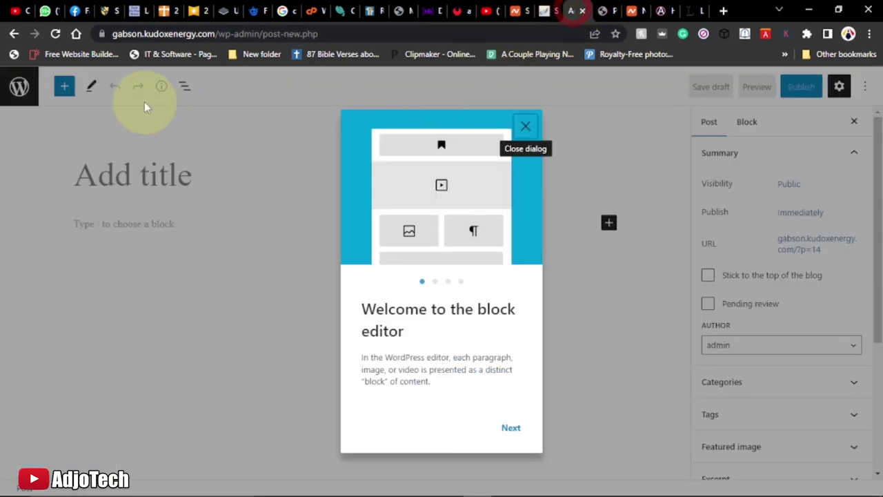
Reload the new post so it opens in the classic editor, and place the caret in its body
{"action": "left_click", "coordinate": [56, 33]}
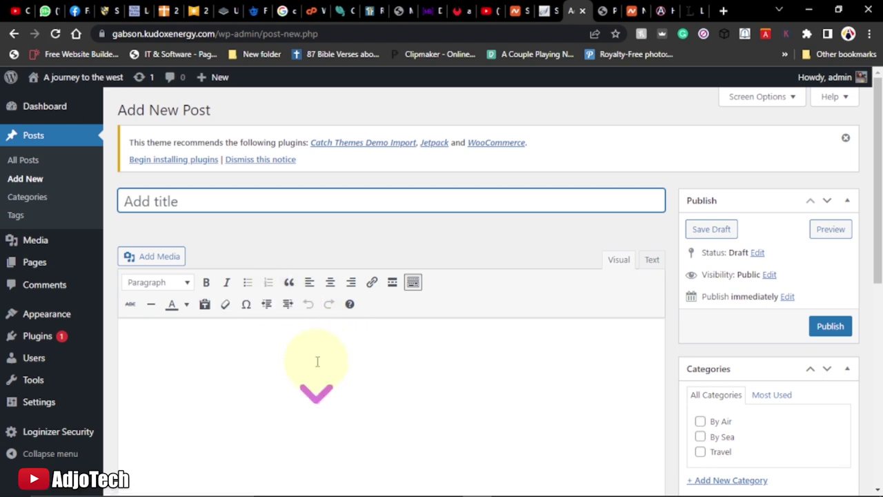
{"action": "scroll", "coordinate": [315, 361], "scroll_direction": "down", "scroll_amount": 2}
{"action": "scroll", "coordinate": [315, 309], "scroll_direction": "up", "scroll_amount": 1}
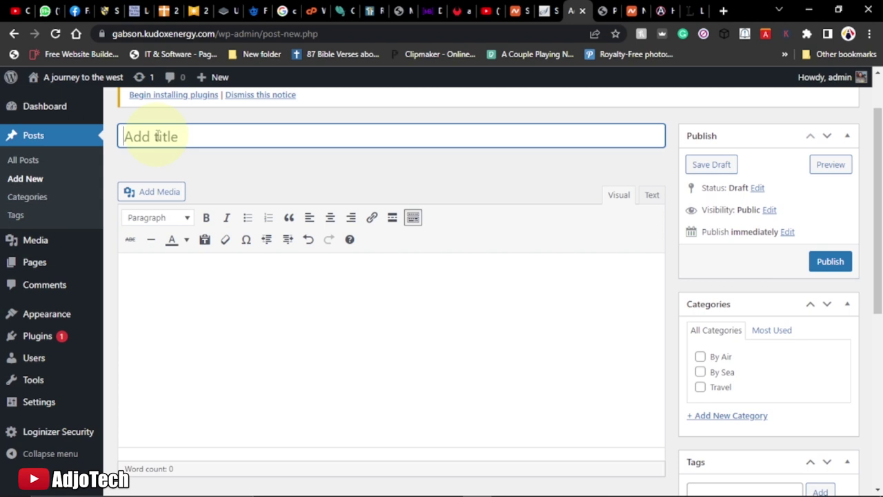
{"action": "left_click", "coordinate": [215, 317]}
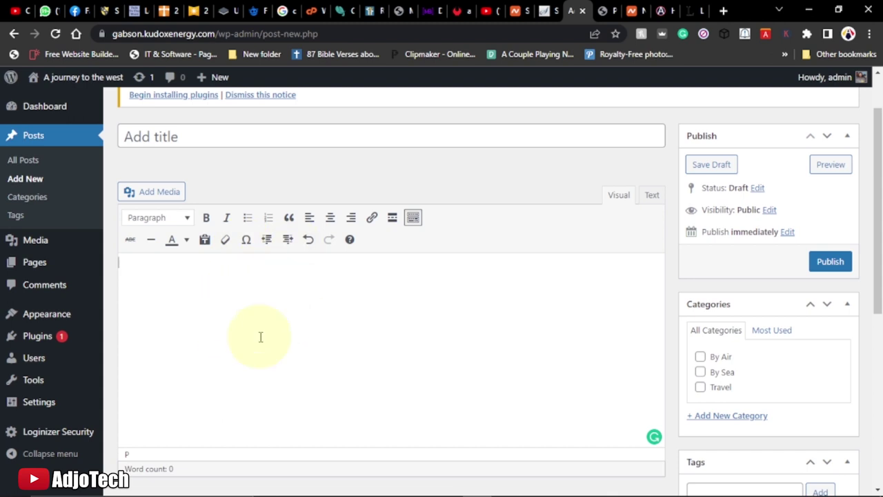
{"action": "scroll", "coordinate": [261, 338], "scroll_direction": "up", "scroll_amount": 1}
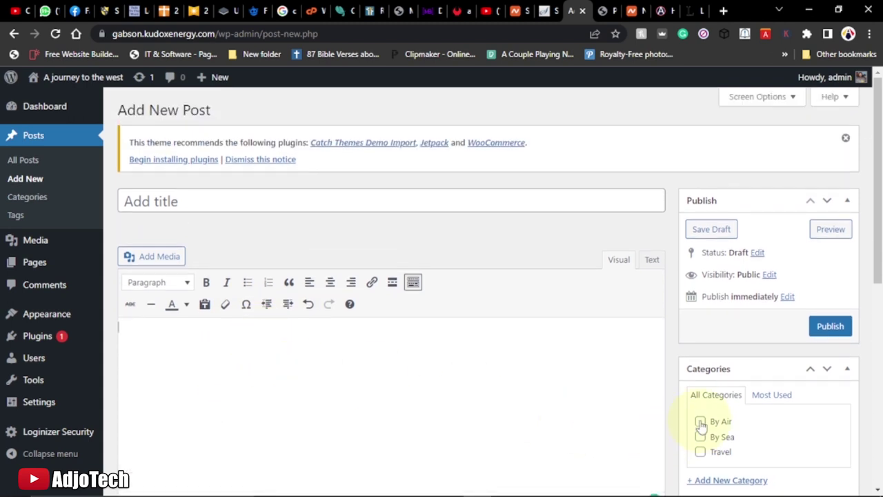
{"action": "scroll", "coordinate": [701, 426], "scroll_direction": "down", "scroll_amount": 1}
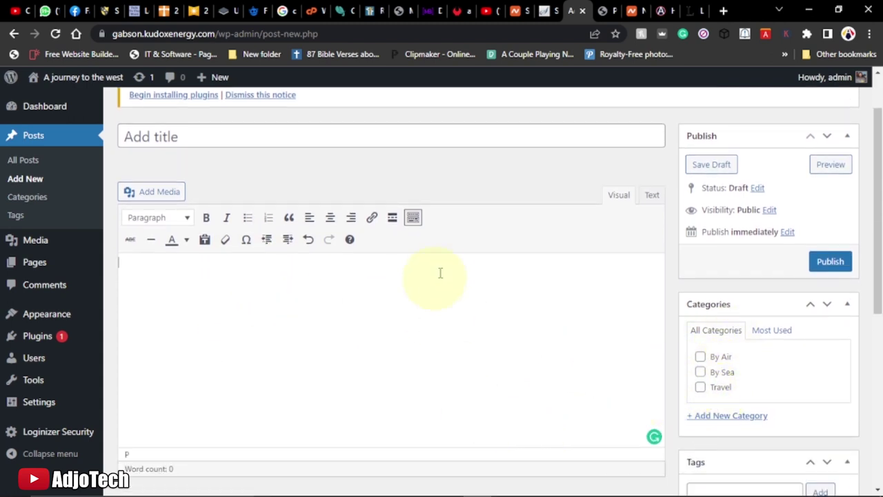
Copy the lipsum.com heading and paste it as the post title 'What is Lorem Ipsum?'
{"action": "left_click", "coordinate": [688, 10]}
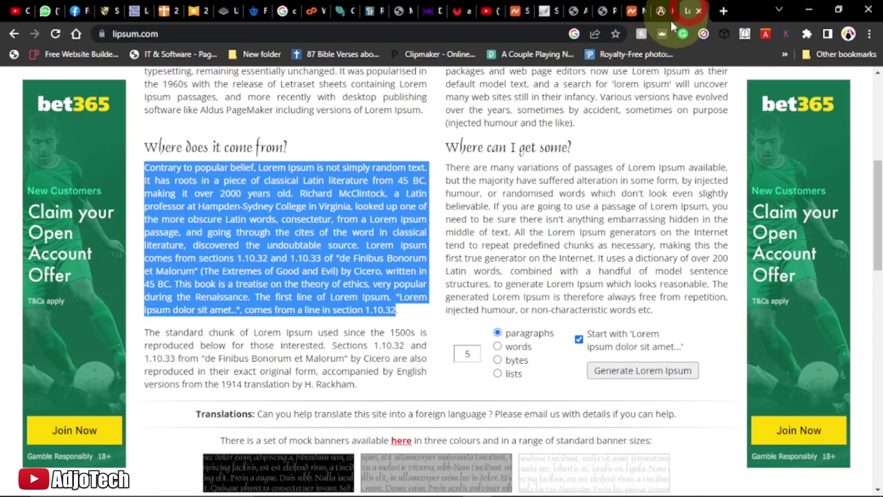
{"action": "scroll", "coordinate": [254, 197], "scroll_direction": "up", "scroll_amount": 2}
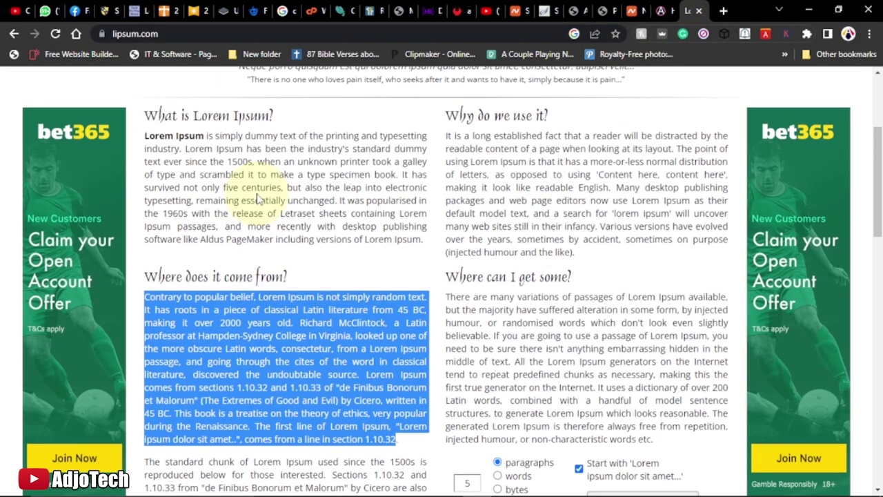
{"action": "left_click_drag", "start_coordinate": [274, 116], "coordinate": [146, 115]}
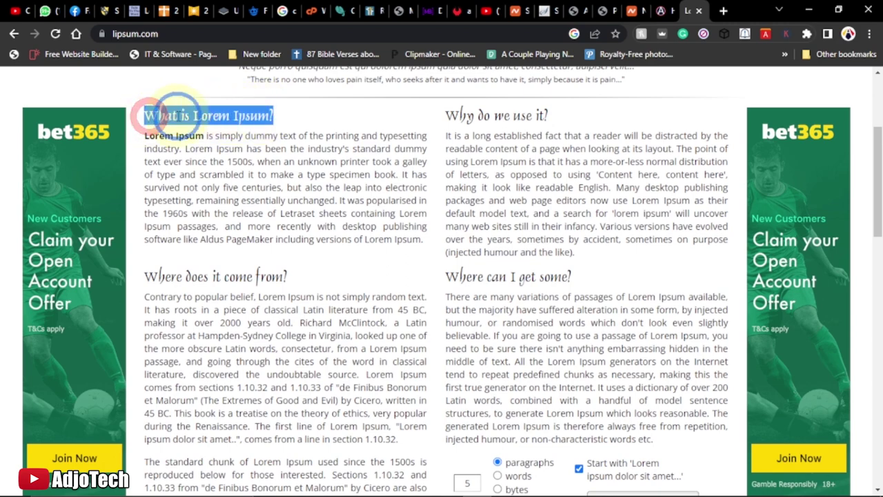
{"action": "right_click", "coordinate": [177, 115]}
{"action": "left_click", "coordinate": [216, 129]}
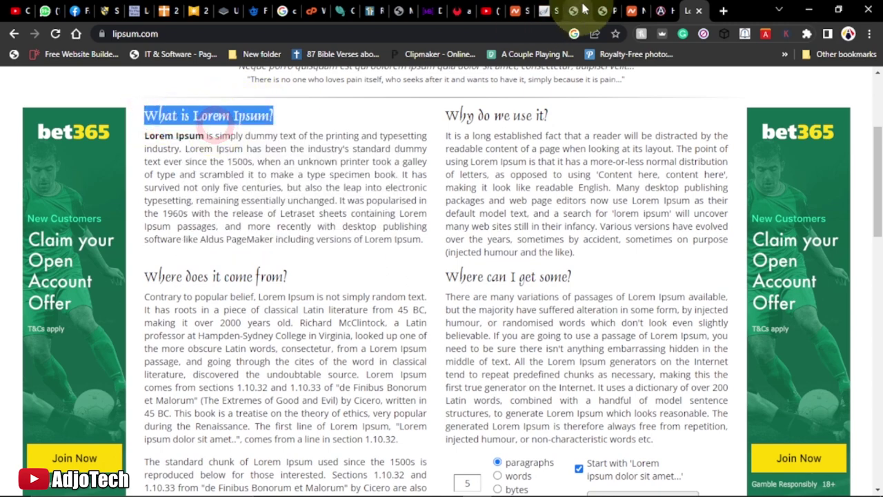
{"action": "left_click", "coordinate": [573, 11]}
{"action": "right_click", "coordinate": [188, 136]}
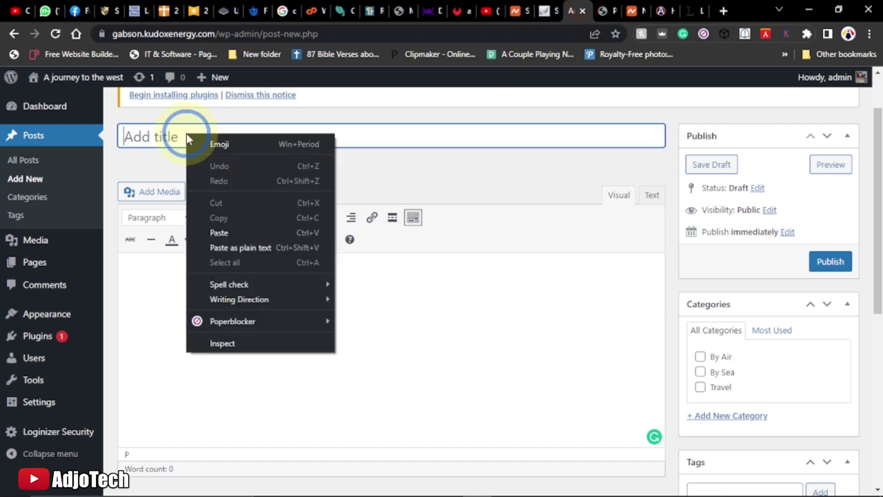
{"action": "left_click", "coordinate": [218, 228]}
{"action": "left_click", "coordinate": [160, 278]}
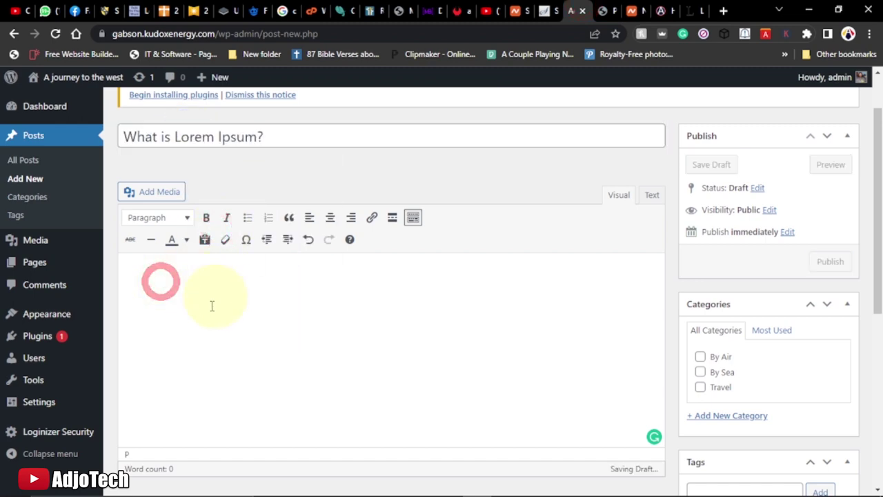
Copy the first Lorem Ipsum paragraph from lipsum.com and place the caret in the post body
{"action": "left_click", "coordinate": [694, 10]}
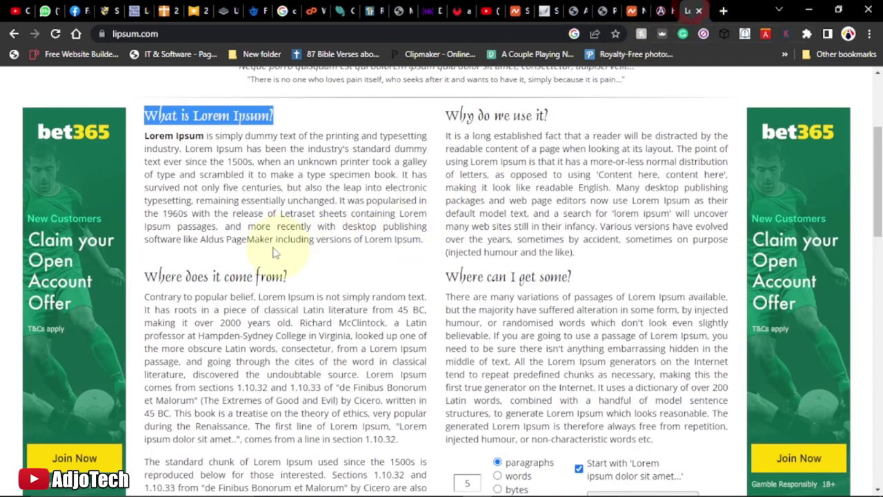
{"action": "left_click_drag", "start_coordinate": [423, 242], "coordinate": [144, 136]}
{"action": "right_click", "coordinate": [180, 142]}
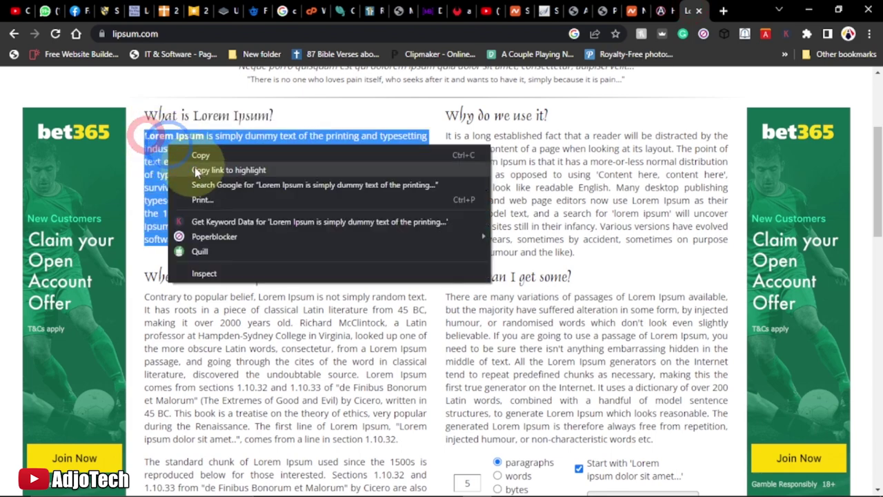
{"action": "left_click", "coordinate": [203, 154]}
{"action": "left_click", "coordinate": [571, 11]}
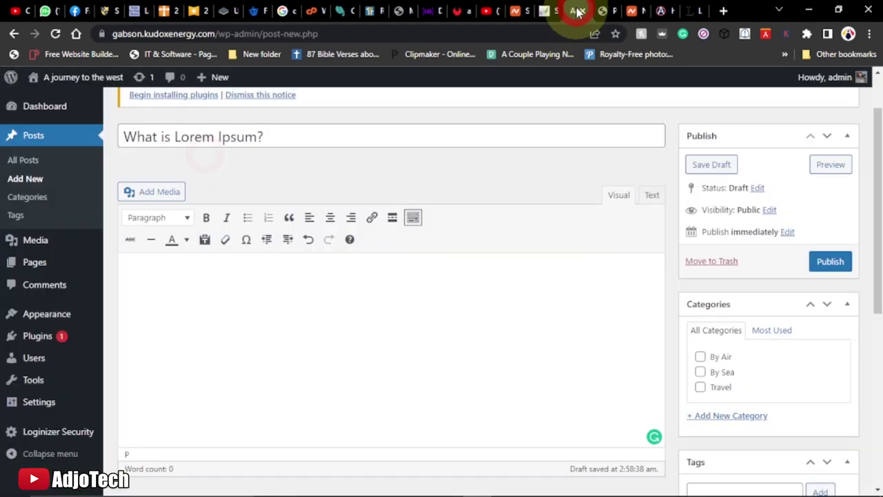
{"action": "left_click", "coordinate": [157, 276]}
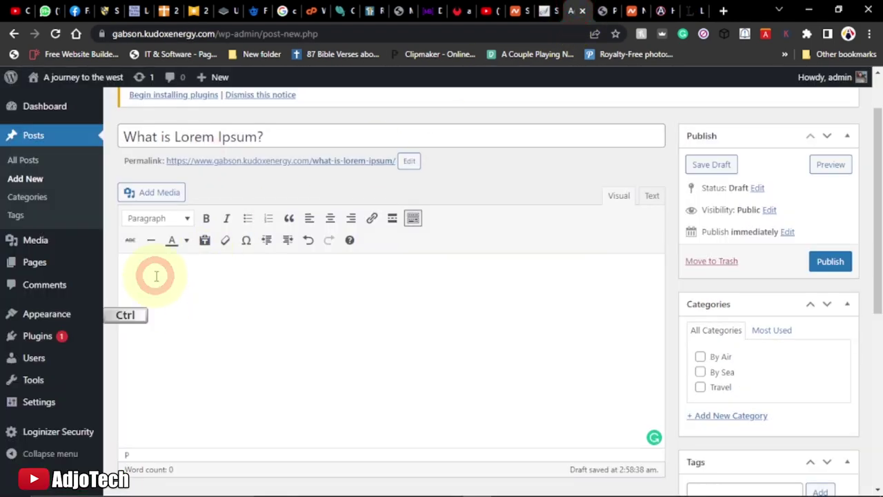
{"action": "key", "text": "ctrl+v"}
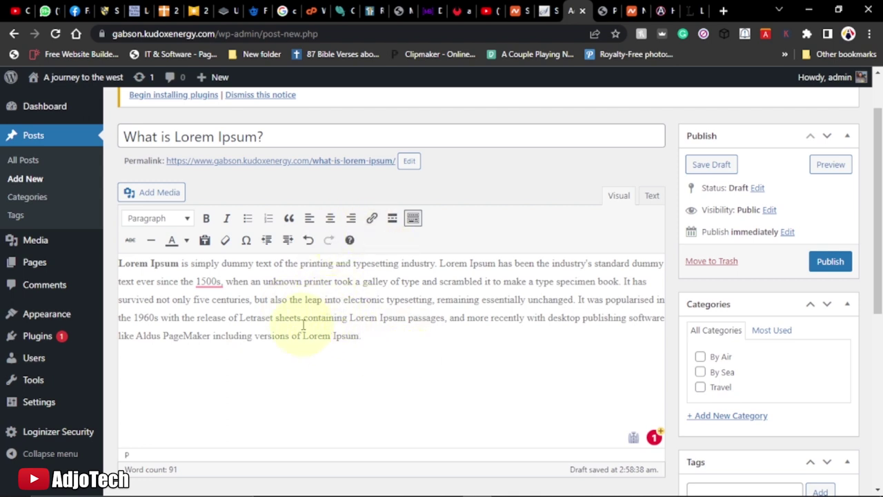
{"action": "left_click_drag", "start_coordinate": [304, 319], "coordinate": [347, 318]}
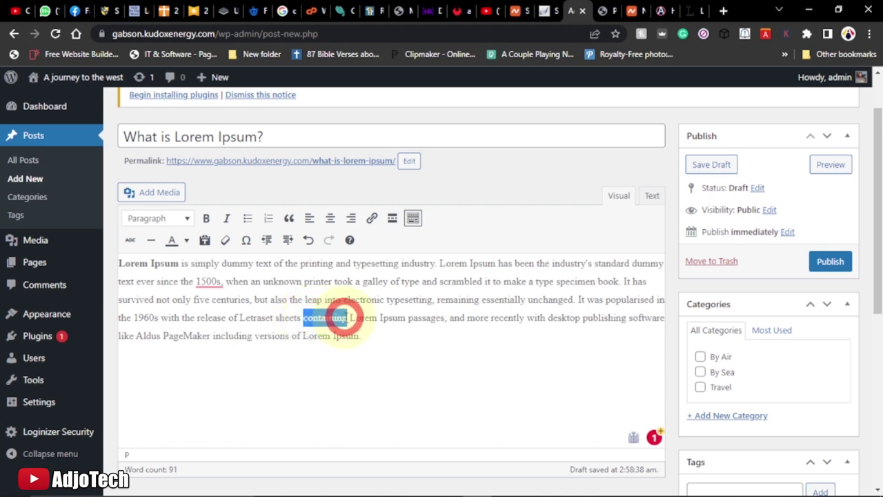
{"action": "left_click", "coordinate": [372, 218]}
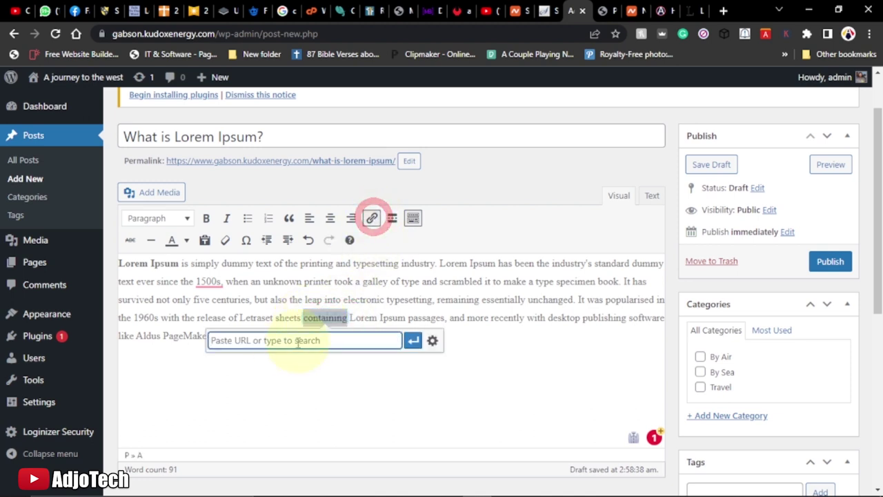
{"action": "left_click", "coordinate": [659, 10]}
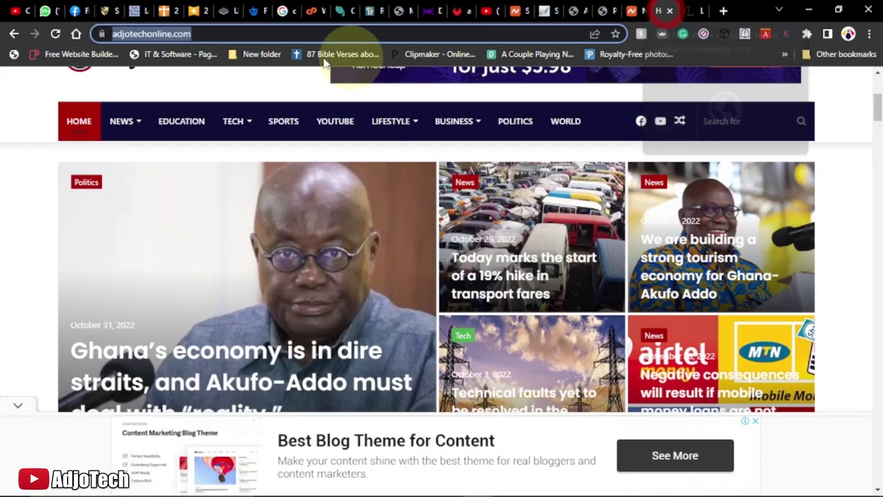
{"action": "right_click", "coordinate": [158, 32]}
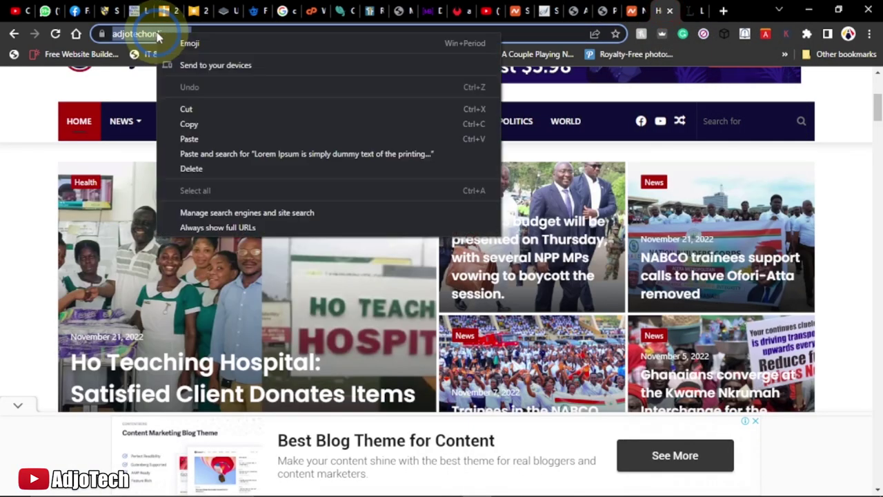
{"action": "left_click", "coordinate": [186, 123]}
{"action": "left_click", "coordinate": [602, 11]}
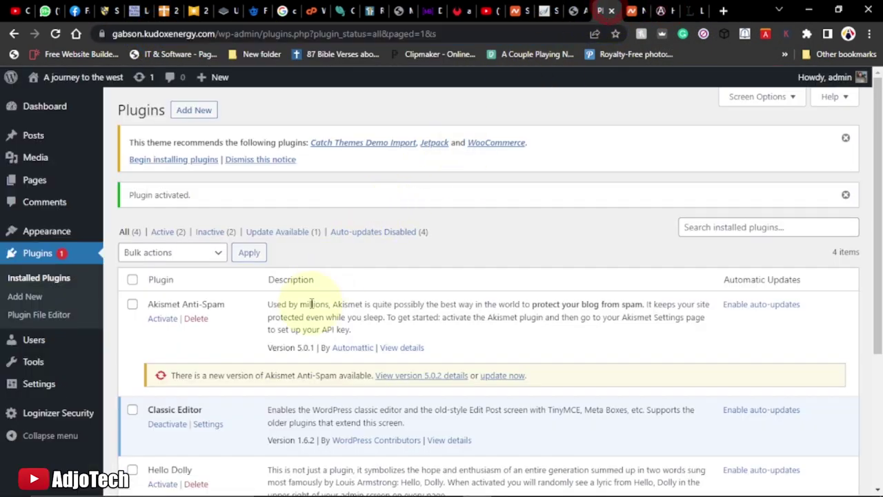
{"action": "left_click", "coordinate": [572, 10]}
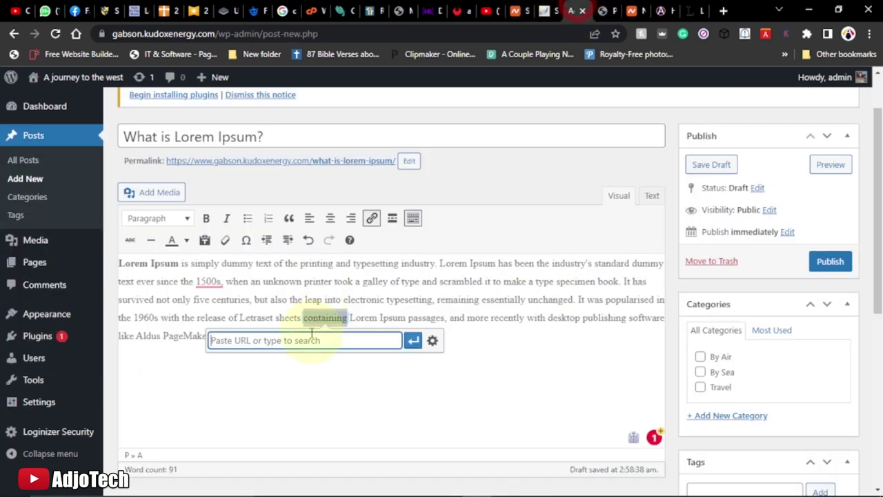
{"action": "key", "text": "ctrl+v"}
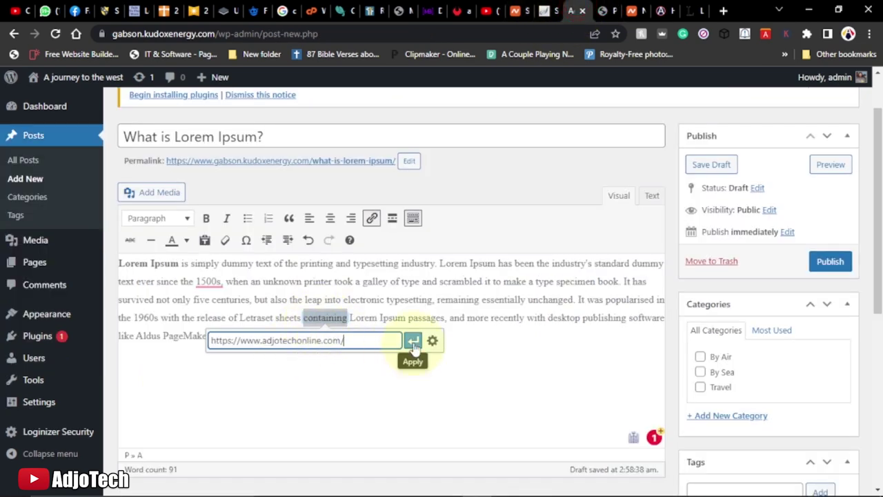
{"action": "left_click", "coordinate": [413, 343]}
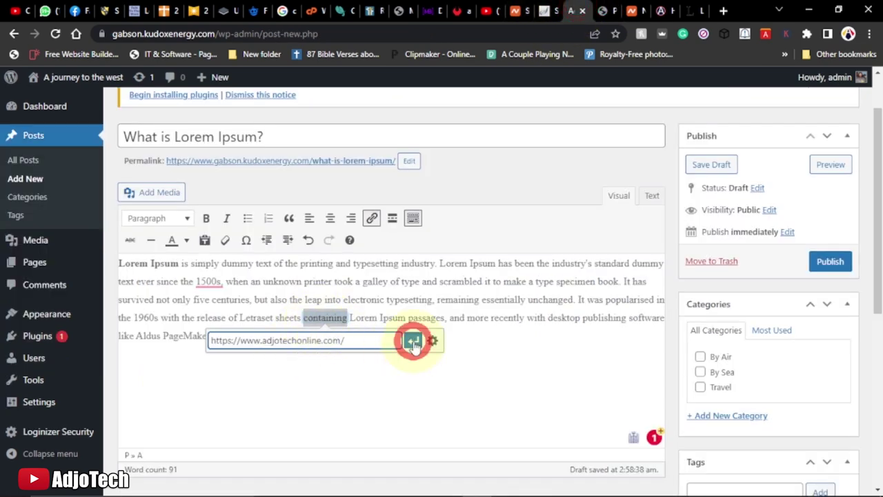
{"action": "left_click", "coordinate": [428, 291]}
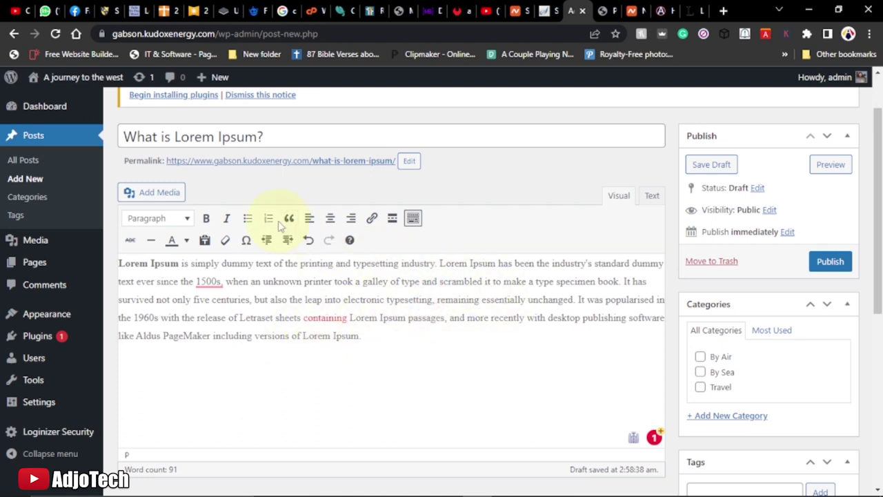
Tick the Travel category and add 'travel' as the post's tag
{"action": "left_click", "coordinate": [701, 390]}
{"action": "scroll", "coordinate": [621, 364], "scroll_direction": "down", "scroll_amount": 3}
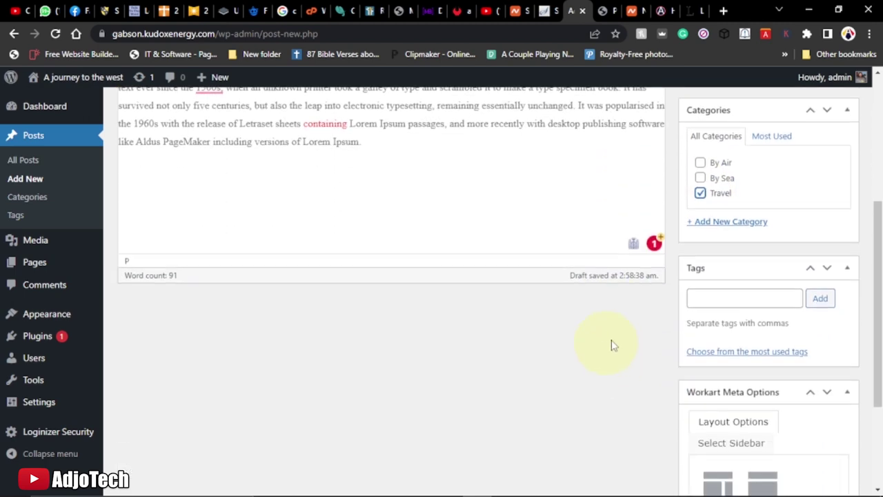
{"action": "left_click", "coordinate": [707, 302]}
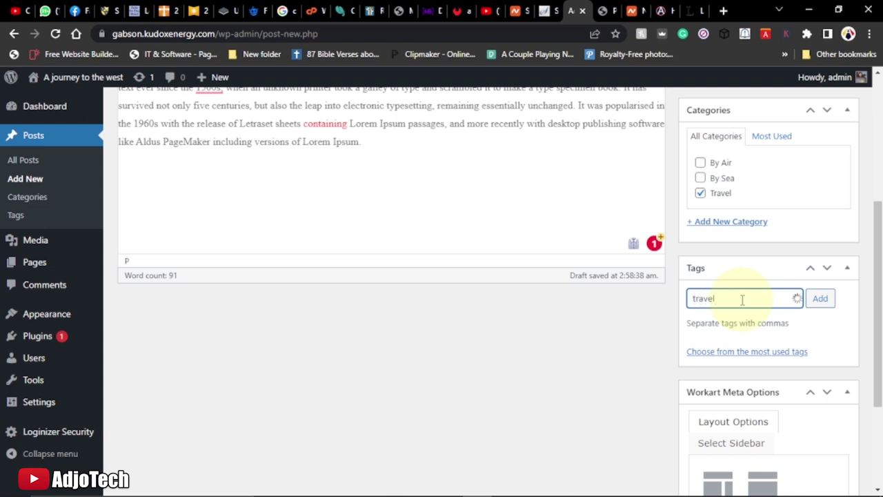
{"action": "left_click", "coordinate": [819, 298]}
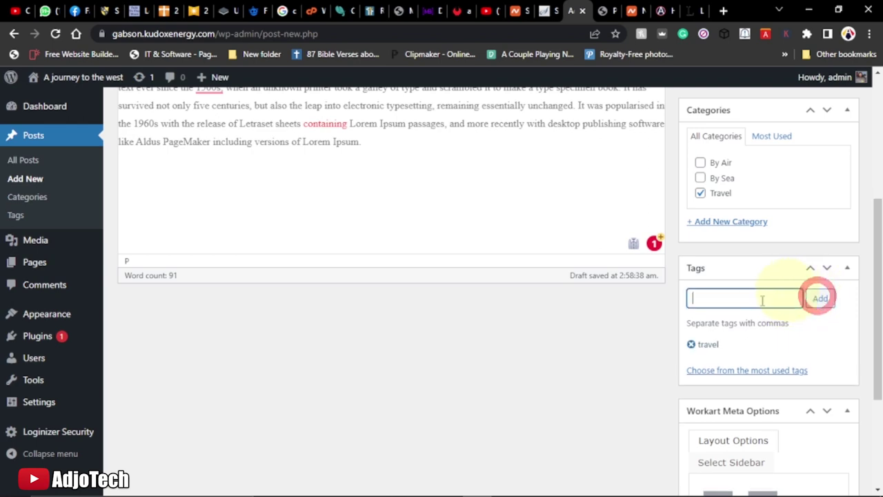
{"action": "scroll", "coordinate": [352, 224], "scroll_direction": "down", "scroll_amount": 3}
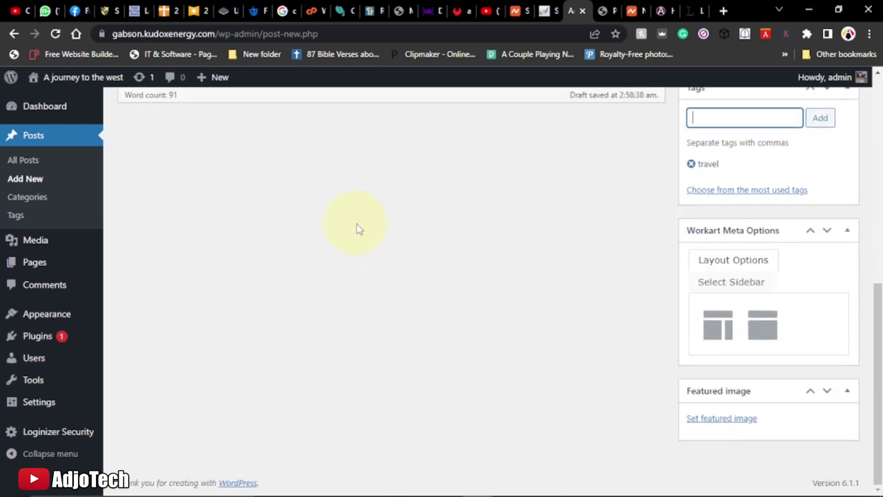
{"action": "scroll", "coordinate": [406, 242], "scroll_direction": "up", "scroll_amount": 6}
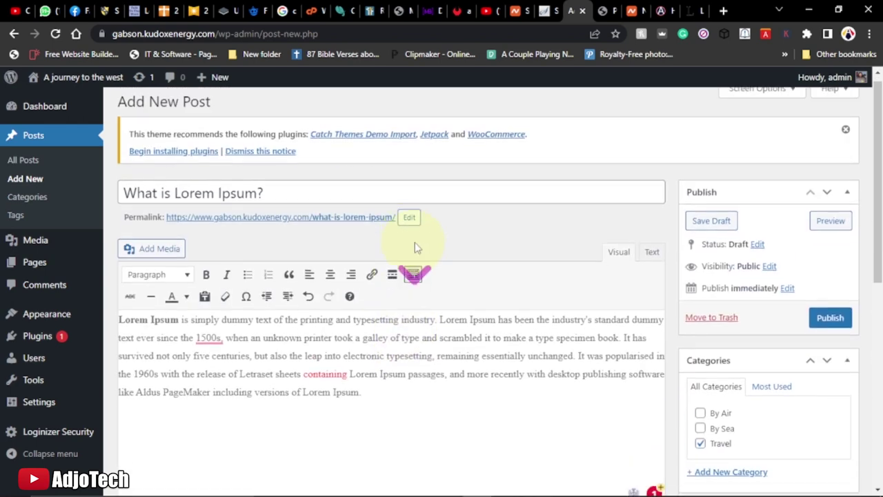
{"action": "scroll", "coordinate": [492, 288], "scroll_direction": "down", "scroll_amount": 5}
{"action": "scroll", "coordinate": [497, 289], "scroll_direction": "down", "scroll_amount": 2}
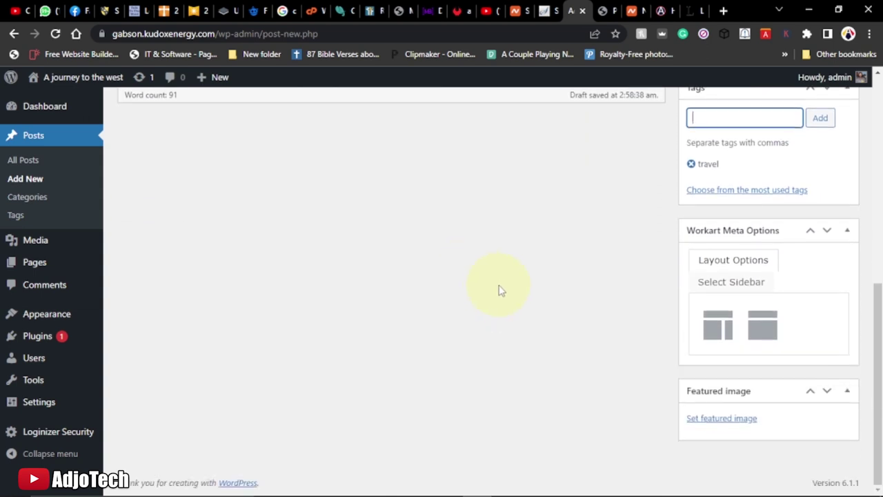
Upload pexels-karolina-grabowska-6333507.jpg from Downloads through the Featured image dialog
{"action": "left_click", "coordinate": [701, 419]}
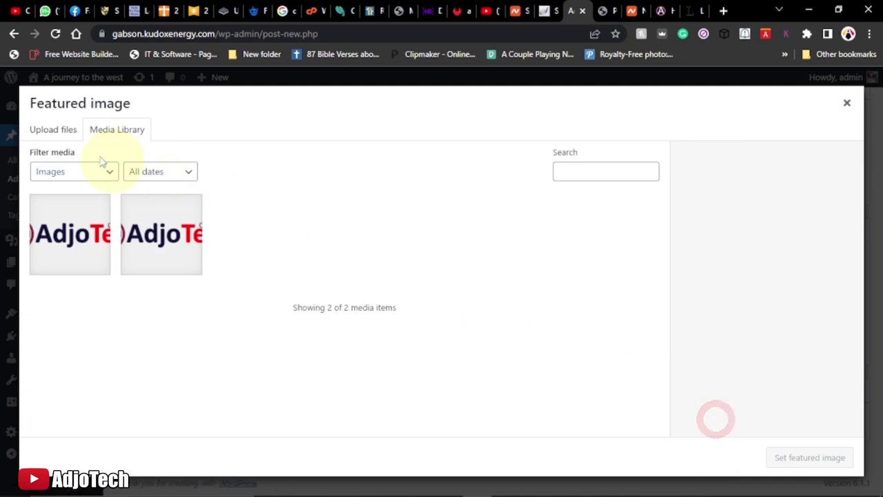
{"action": "left_click", "coordinate": [48, 129]}
{"action": "left_click", "coordinate": [432, 301]}
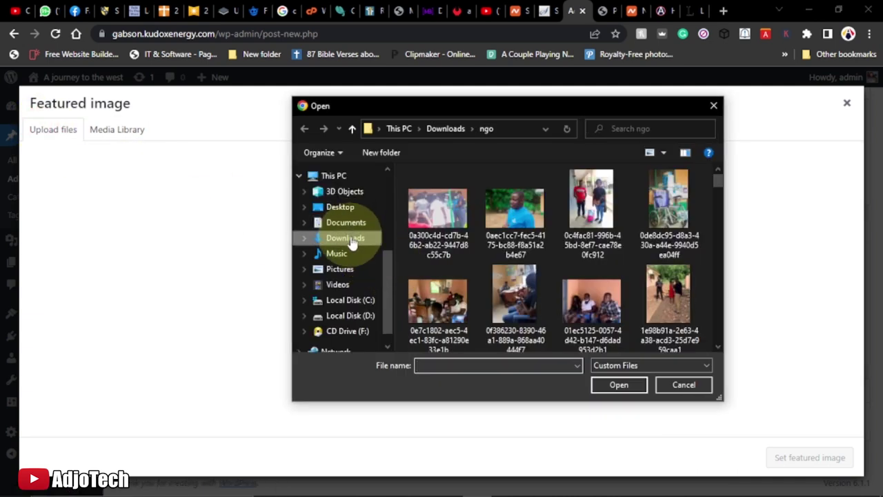
{"action": "left_click", "coordinate": [352, 240]}
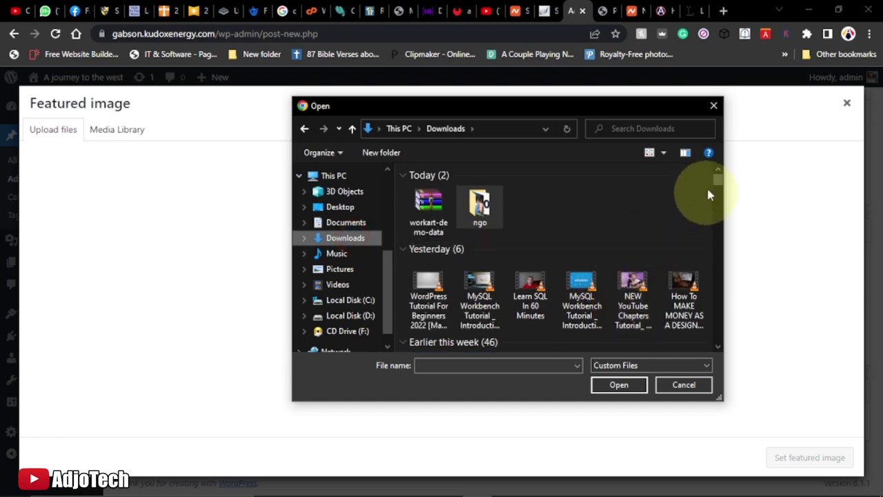
{"action": "left_click_drag", "start_coordinate": [718, 181], "coordinate": [718, 188]}
{"action": "left_click_drag", "start_coordinate": [718, 190], "coordinate": [717, 202]}
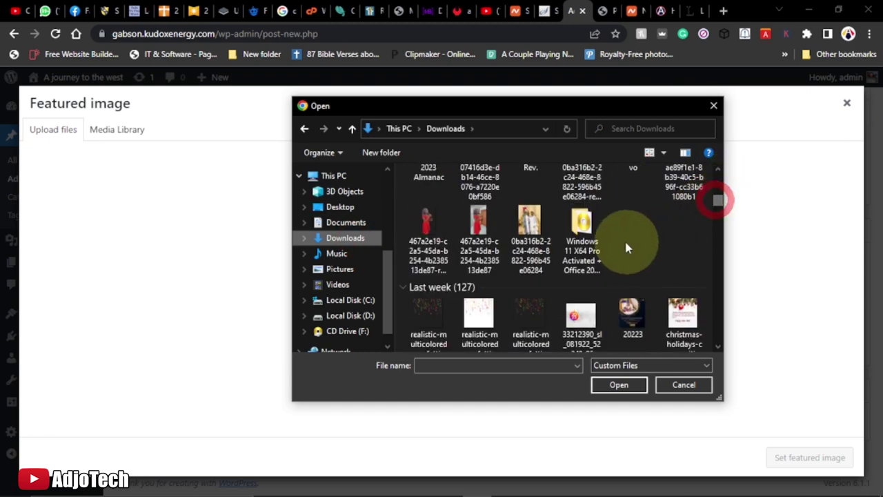
{"action": "scroll", "coordinate": [621, 242], "scroll_direction": "down", "scroll_amount": 2}
{"action": "scroll", "coordinate": [645, 298], "scroll_direction": "down", "scroll_amount": 6}
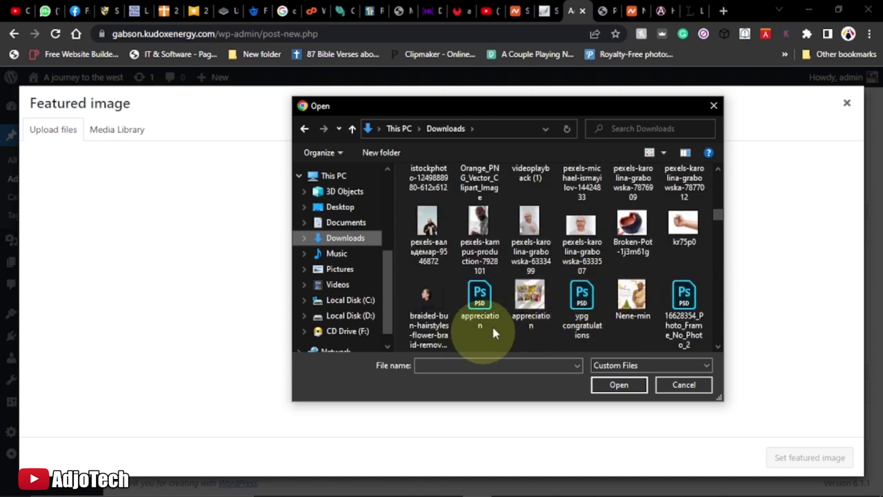
{"action": "left_click", "coordinate": [580, 224]}
{"action": "left_click", "coordinate": [621, 385]}
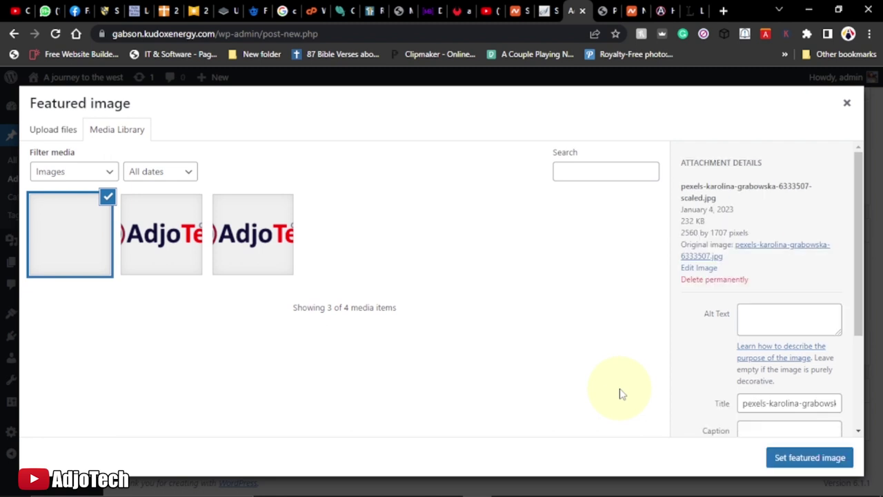
Set the uploaded photo as featured image, publish 'What is Lorem Ipsum?', and view it live
{"action": "left_click", "coordinate": [797, 461]}
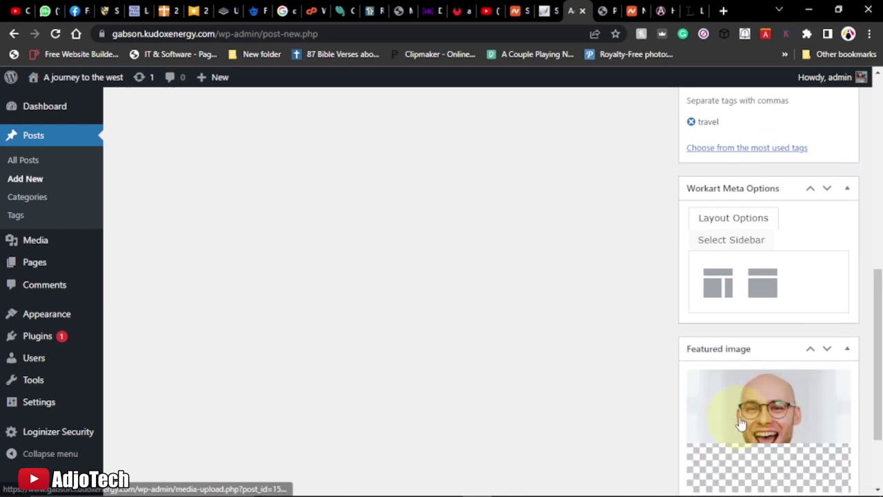
{"action": "scroll", "coordinate": [703, 389], "scroll_direction": "down", "scroll_amount": 1}
{"action": "scroll", "coordinate": [702, 393], "scroll_direction": "up", "scroll_amount": 10}
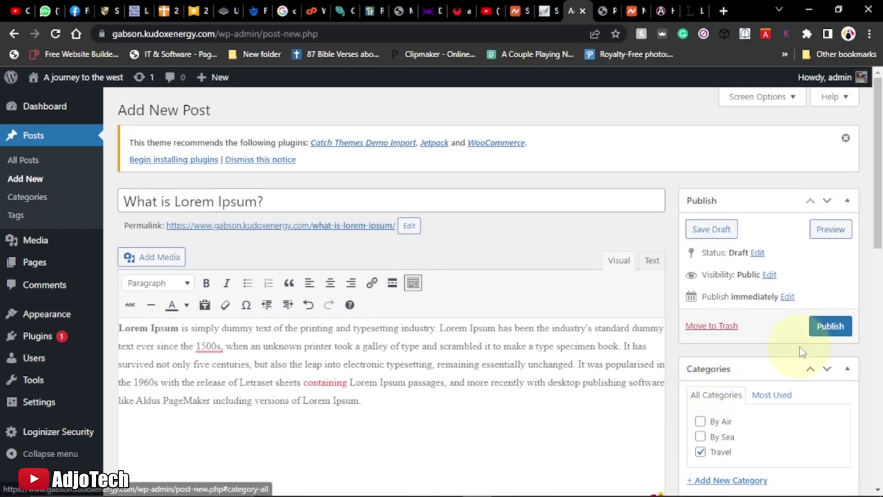
{"action": "left_click", "coordinate": [830, 329]}
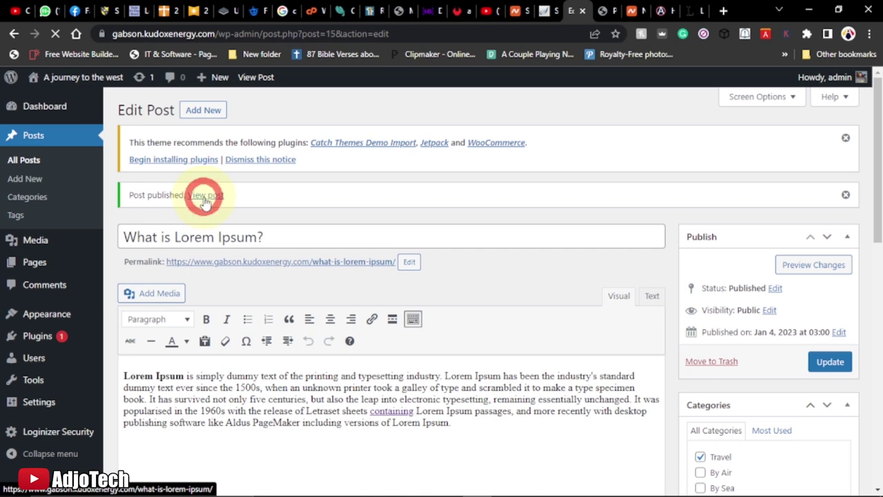
{"action": "left_click", "coordinate": [206, 198]}
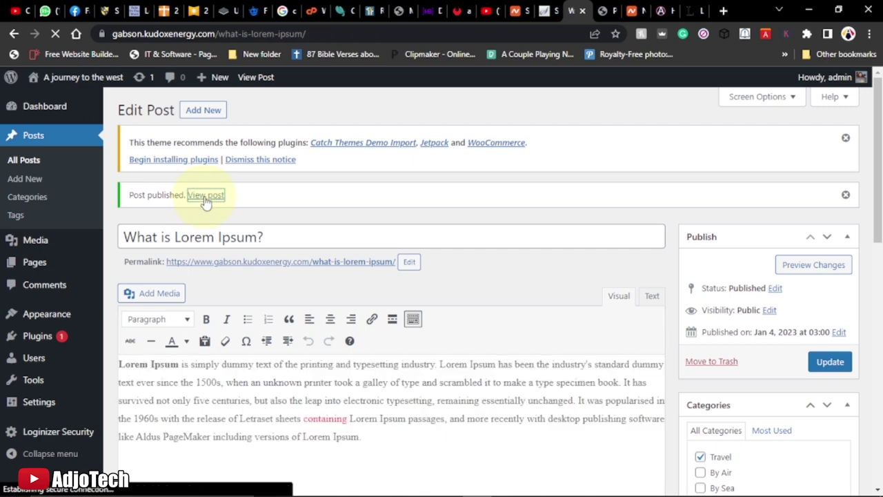
Go from the live post to the home Blogs page and scroll to the 'What is Lorem Ipsum?' card
{"action": "scroll", "coordinate": [297, 215], "scroll_direction": "down", "scroll_amount": 2}
{"action": "scroll", "coordinate": [297, 213], "scroll_direction": "up", "scroll_amount": 2}
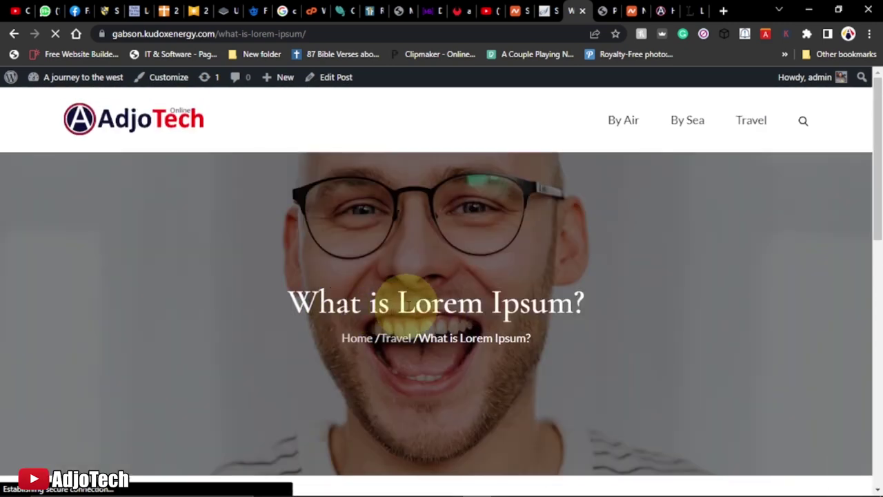
{"action": "scroll", "coordinate": [485, 316], "scroll_direction": "down", "scroll_amount": 5}
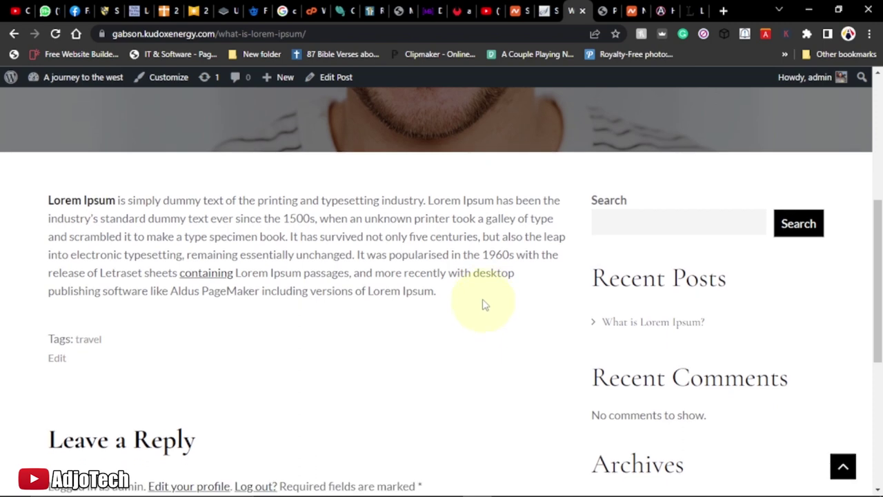
{"action": "scroll", "coordinate": [278, 278], "scroll_direction": "down", "scroll_amount": 3}
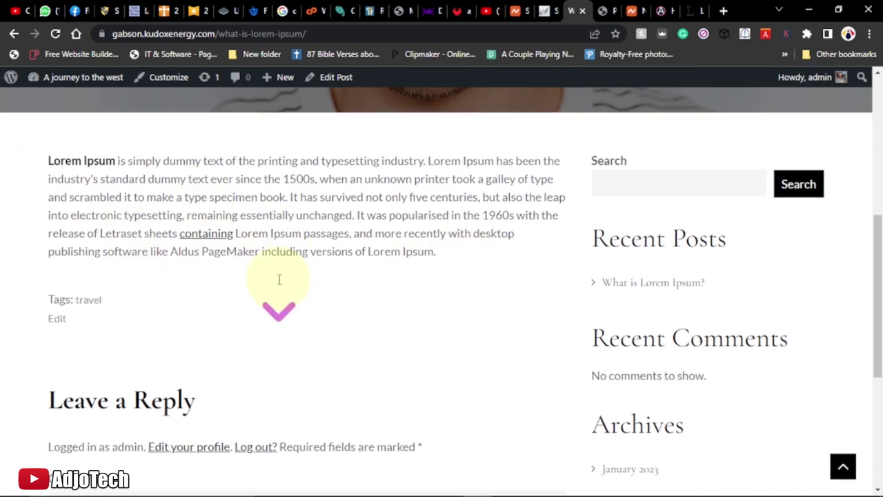
{"action": "scroll", "coordinate": [278, 278], "scroll_direction": "up", "scroll_amount": 8}
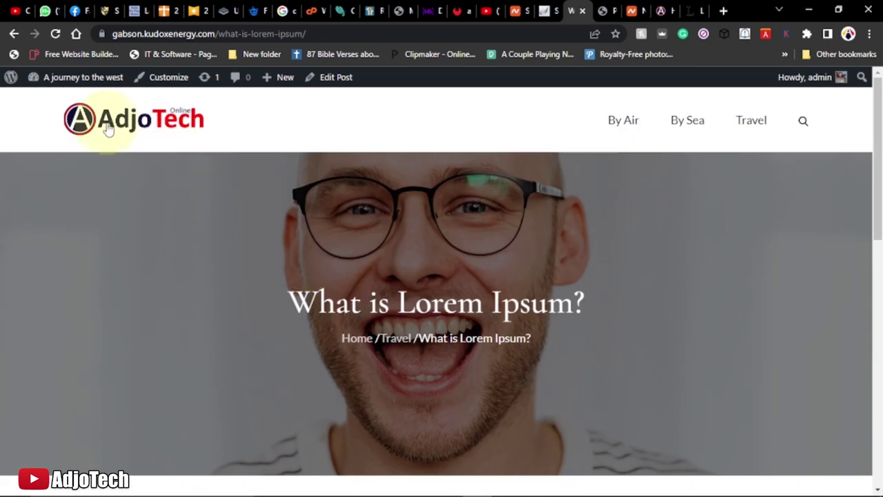
{"action": "left_click", "coordinate": [107, 119]}
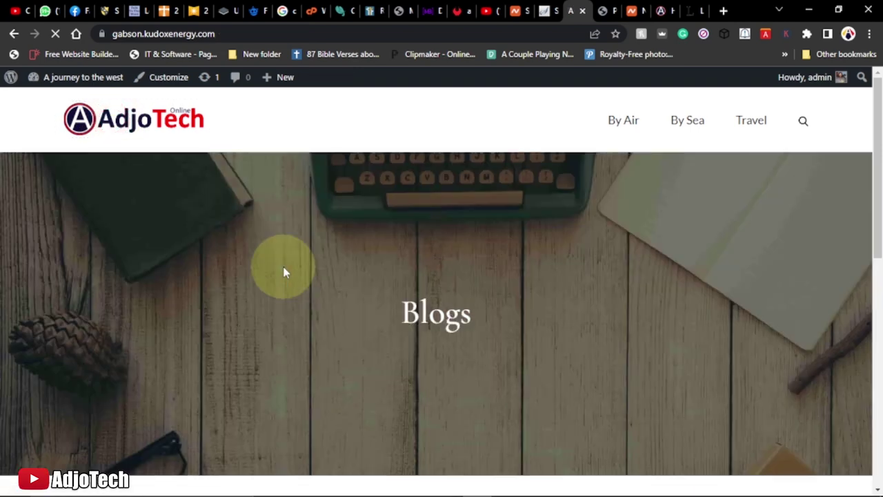
{"action": "scroll", "coordinate": [282, 269], "scroll_direction": "down", "scroll_amount": 5}
{"action": "mouse_move", "coordinate": [205, 275]}
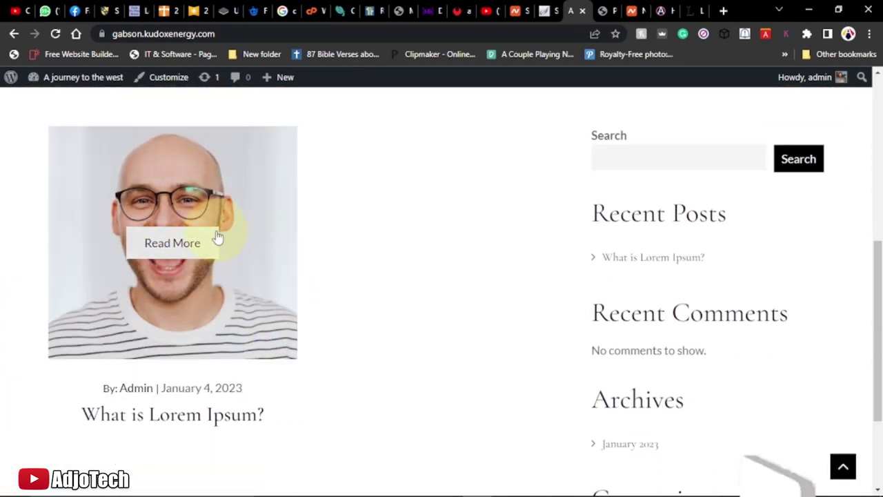
{"action": "scroll", "coordinate": [215, 349], "scroll_direction": "down", "scroll_amount": 2}
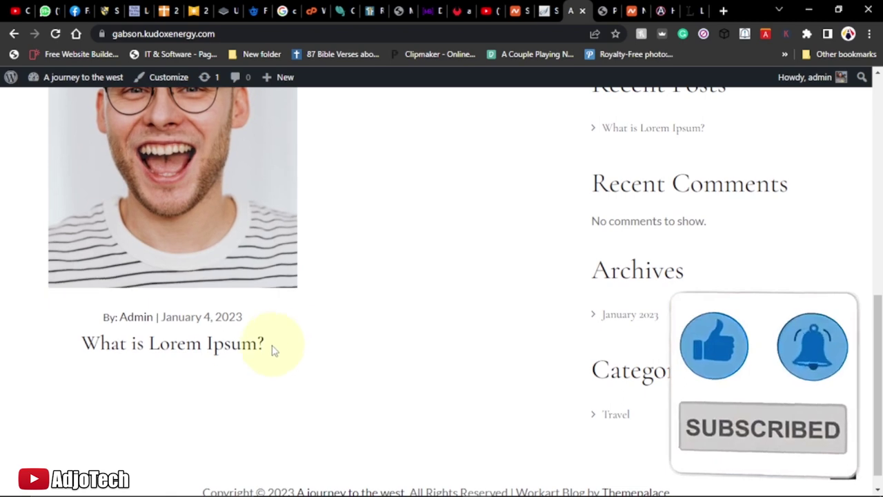
{"action": "mouse_move", "coordinate": [158, 315]}
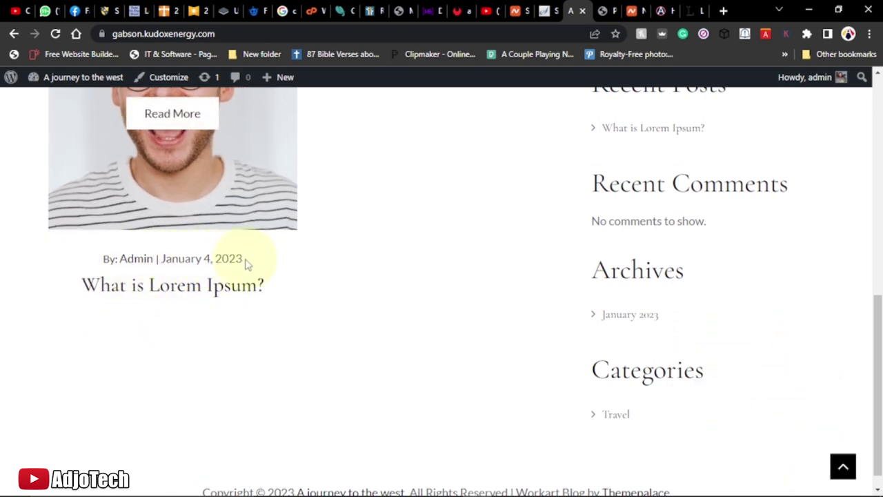
{"action": "scroll", "coordinate": [173, 296], "scroll_direction": "up", "scroll_amount": 5}
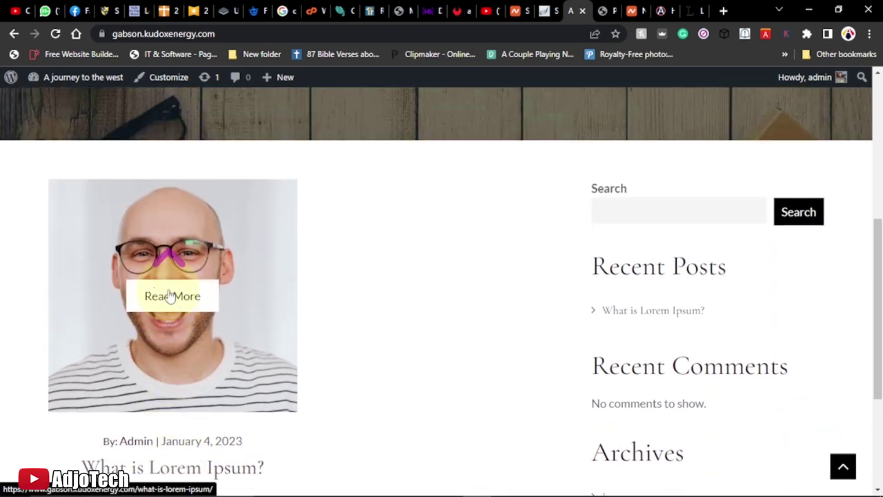
{"action": "scroll", "coordinate": [182, 282], "scroll_direction": "up", "scroll_amount": 2}
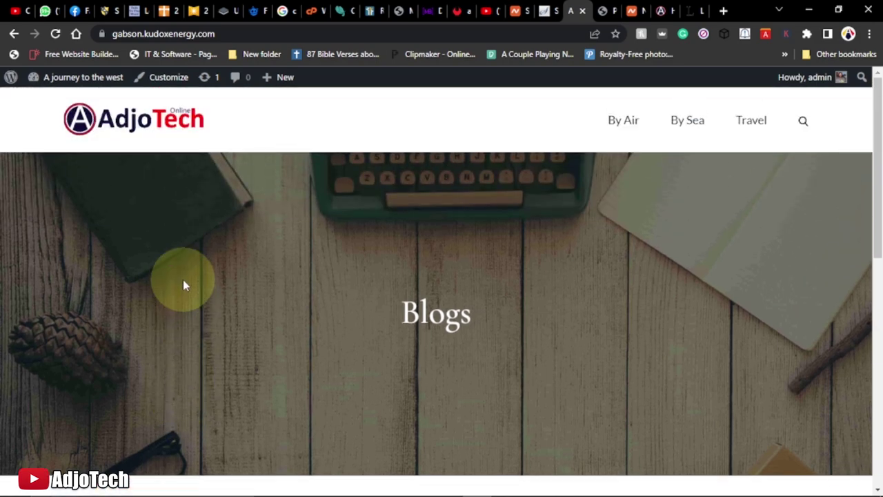
{"action": "scroll", "coordinate": [276, 324], "scroll_direction": "down", "scroll_amount": 3}
{"action": "scroll", "coordinate": [282, 327], "scroll_direction": "up", "scroll_amount": 3}
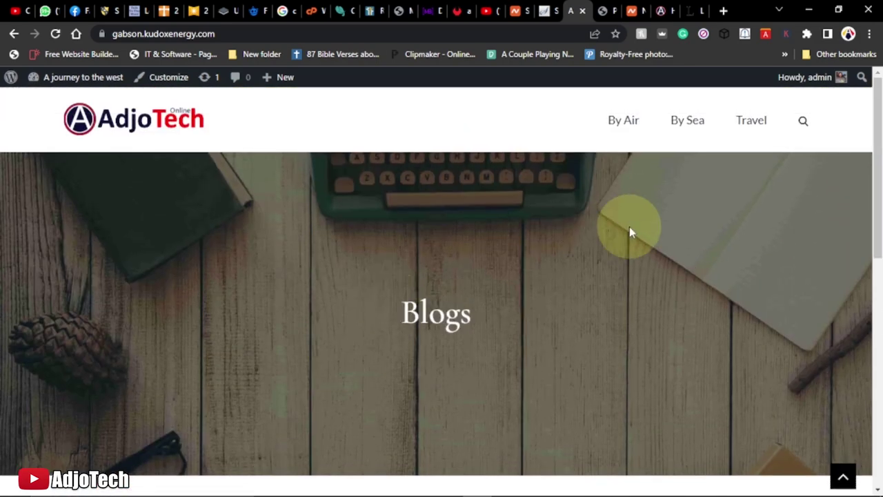
Open the Travel category archive and check that it lists the post
{"action": "left_click", "coordinate": [752, 125]}
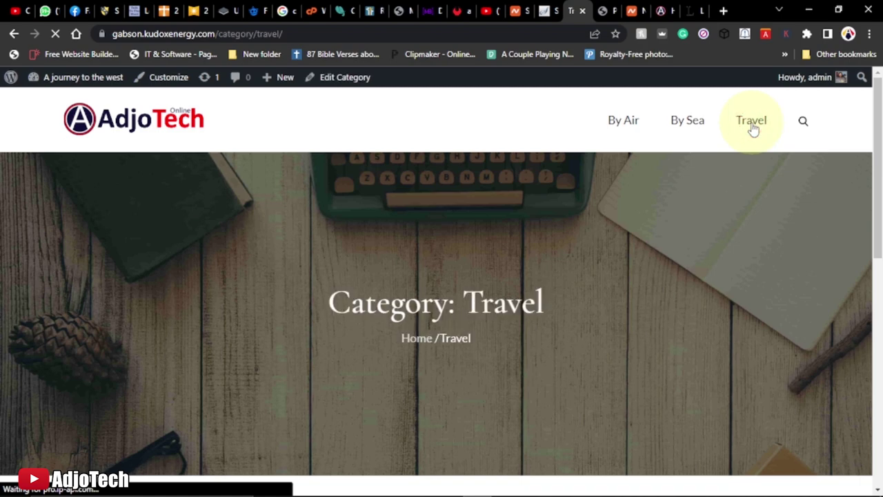
{"action": "scroll", "coordinate": [626, 219], "scroll_direction": "down", "scroll_amount": 5}
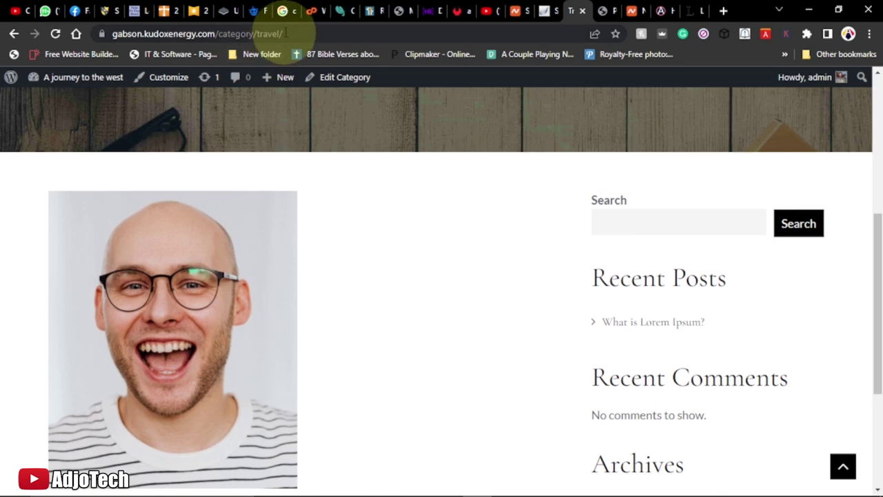
{"action": "left_click_drag", "start_coordinate": [281, 32], "coordinate": [196, 38]}
{"action": "scroll", "coordinate": [379, 233], "scroll_direction": "up", "scroll_amount": 5}
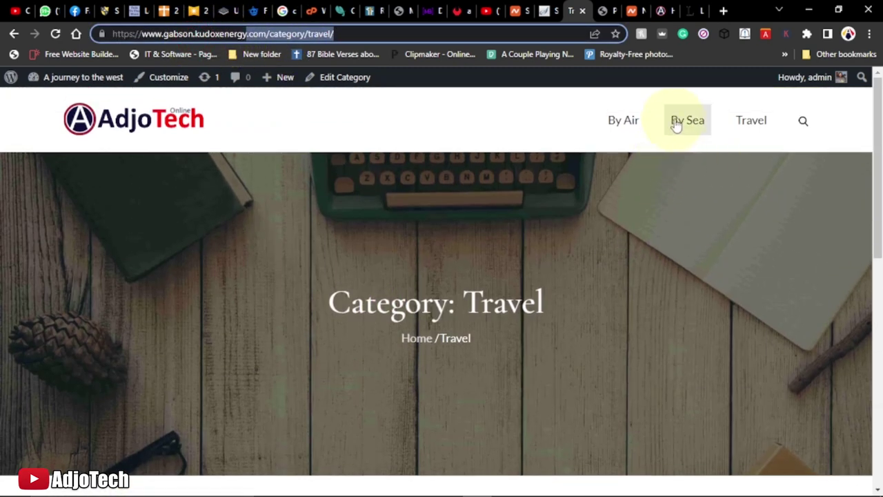
Open the By Sea category archive, which shows Nothing Found
{"action": "left_click", "coordinate": [679, 122]}
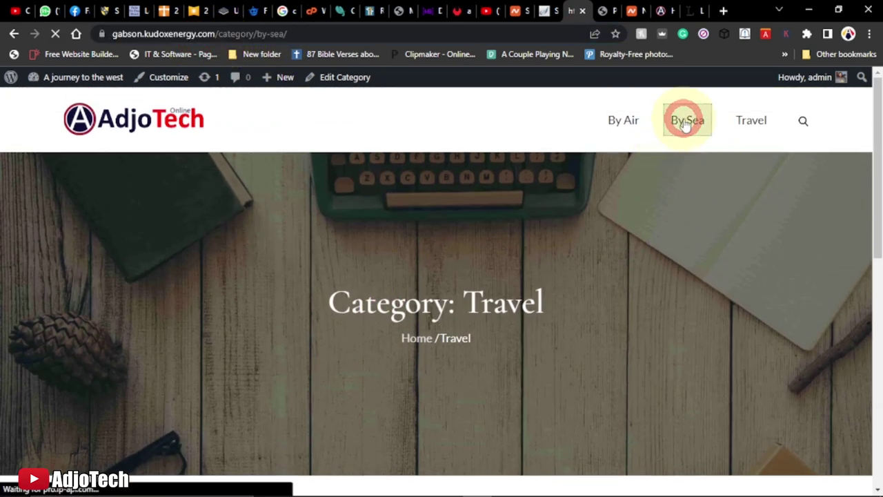
{"action": "scroll", "coordinate": [342, 247], "scroll_direction": "down", "scroll_amount": 5}
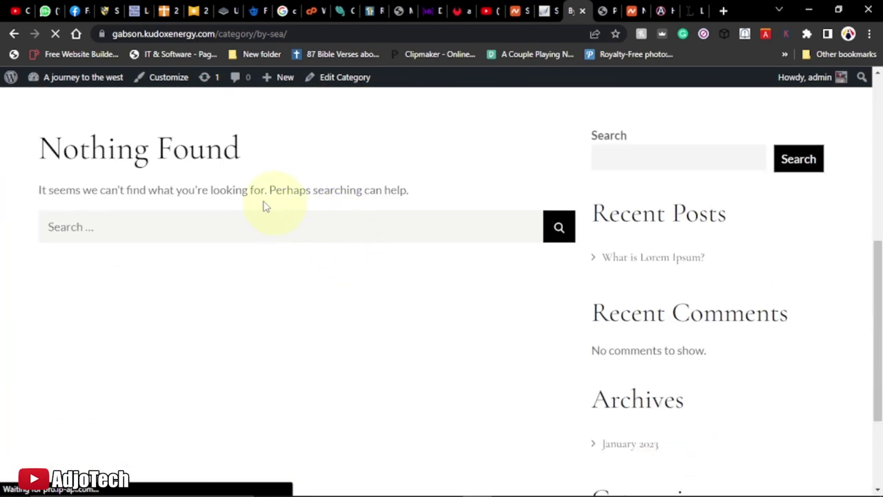
{"action": "scroll", "coordinate": [200, 183], "scroll_direction": "up", "scroll_amount": 2}
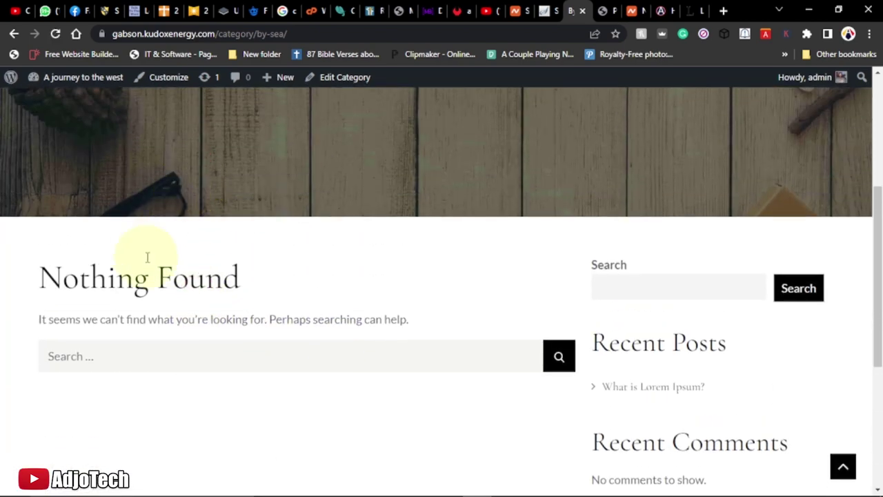
{"action": "scroll", "coordinate": [160, 269], "scroll_direction": "up", "scroll_amount": 4}
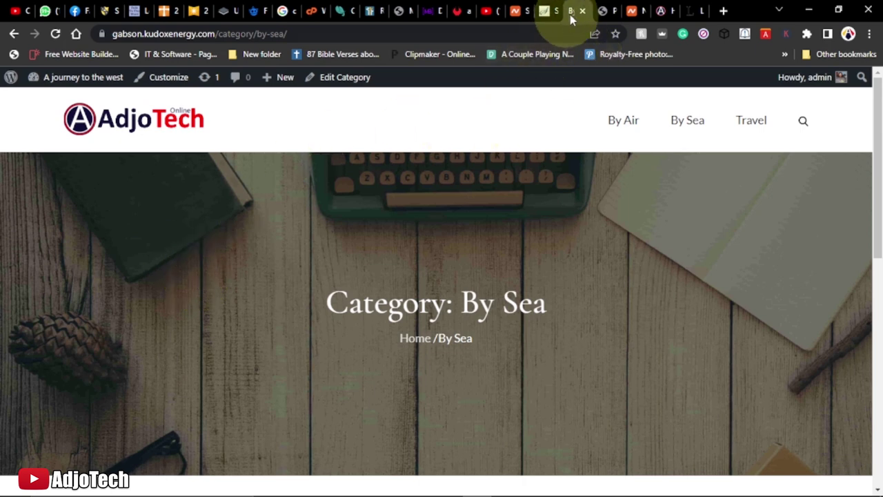
Start a new post titled 'Why do we use it?', copied from the Lorem Ipsum page heading
{"action": "left_click", "coordinate": [600, 11]}
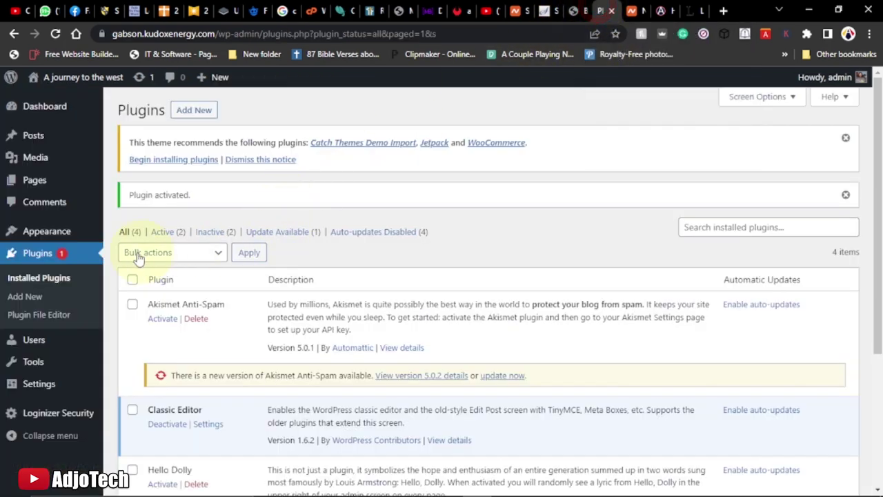
{"action": "mouse_move", "coordinate": [41, 137]}
{"action": "left_click", "coordinate": [140, 156]}
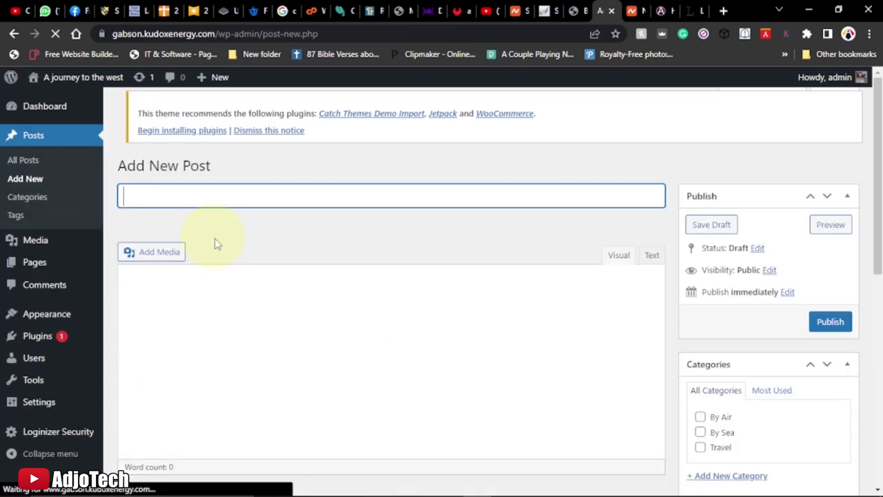
{"action": "left_click", "coordinate": [694, 11]}
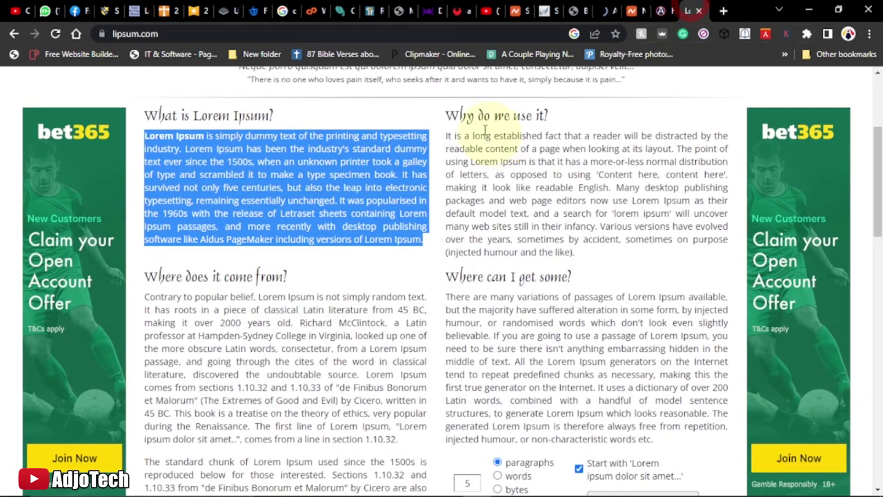
{"action": "mouse_move", "coordinate": [445, 119]}
{"action": "left_mouse_down"}
{"action": "mouse_move", "coordinate": [548, 114]}
{"action": "mouse_move", "coordinate": [449, 113]}
{"action": "left_mouse_up"}
{"action": "right_click", "coordinate": [464, 115]}
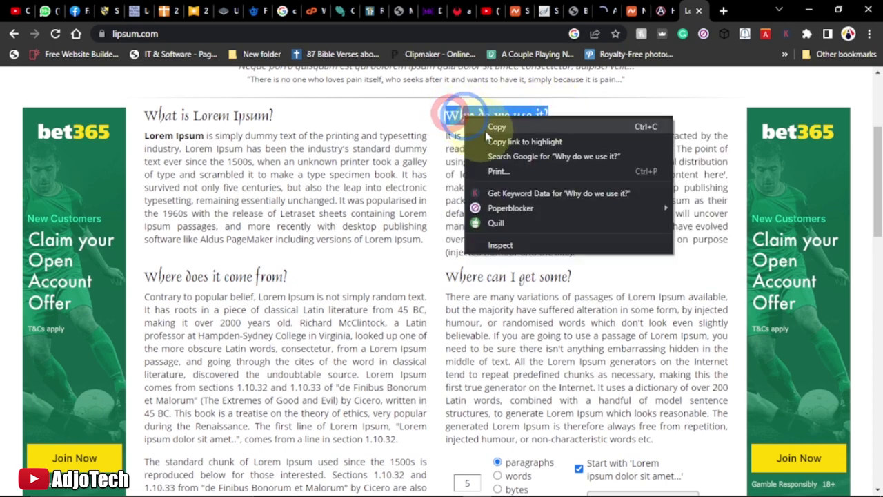
{"action": "left_click", "coordinate": [497, 129]}
{"action": "left_click", "coordinate": [601, 11]}
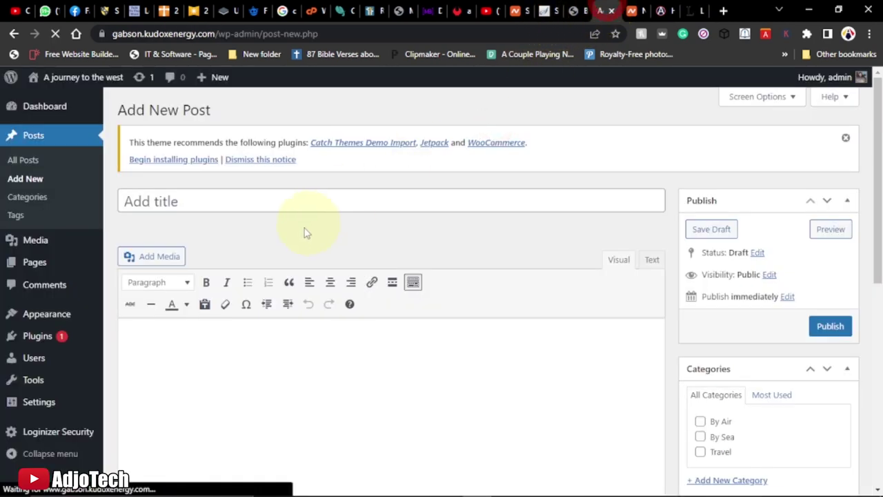
{"action": "left_click", "coordinate": [173, 200]}
{"action": "key", "text": "ctrl+v"}
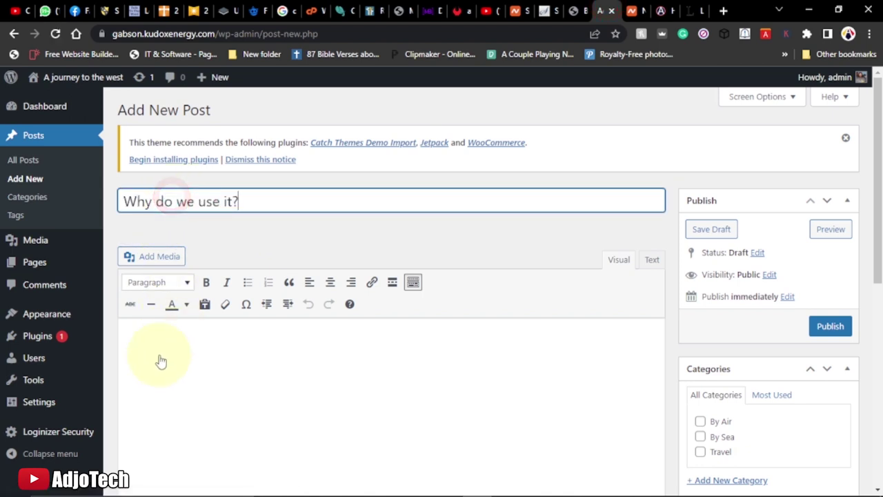
Paste the Lorem Ipsum paragraph under 'Why do we use it?' into the post body
{"action": "left_click", "coordinate": [157, 341]}
{"action": "left_click", "coordinate": [692, 11]}
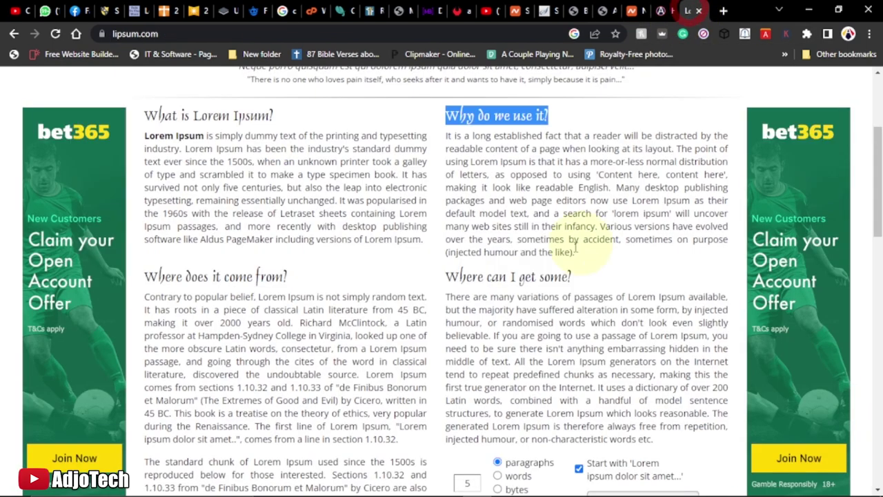
{"action": "left_click_drag", "start_coordinate": [578, 260], "coordinate": [446, 134]}
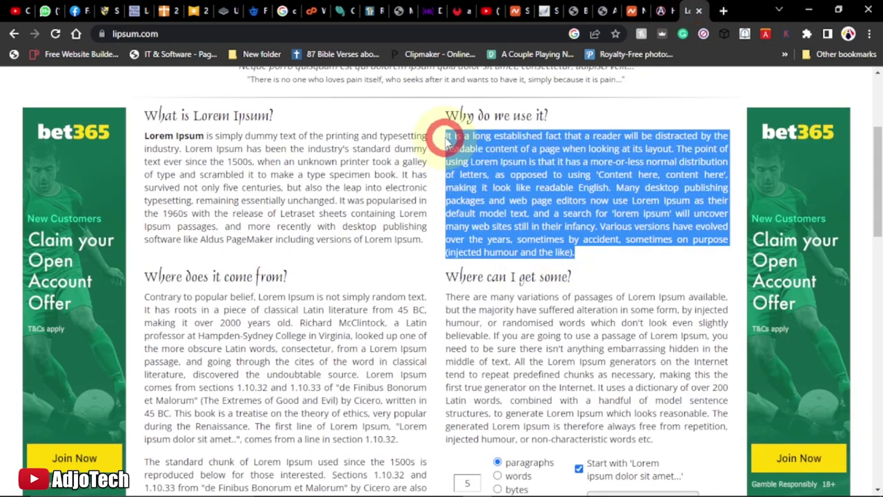
{"action": "right_click", "coordinate": [483, 155]}
{"action": "left_click", "coordinate": [497, 159]}
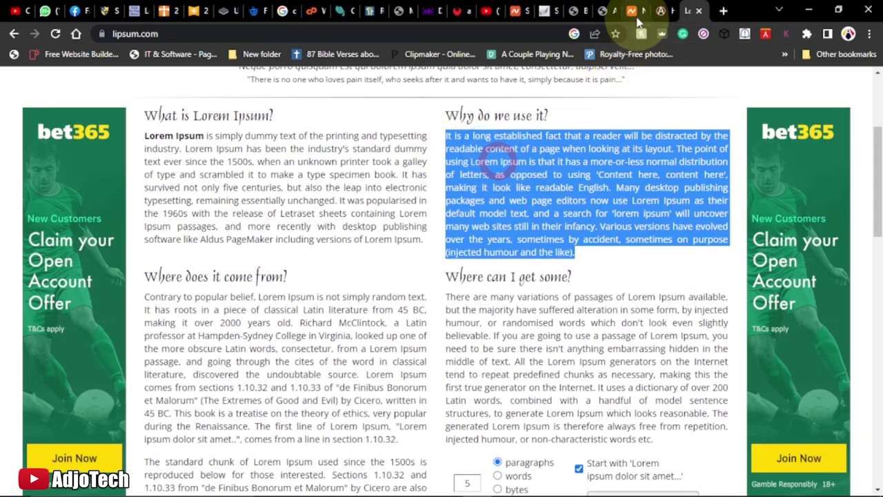
{"action": "left_click", "coordinate": [584, 9]}
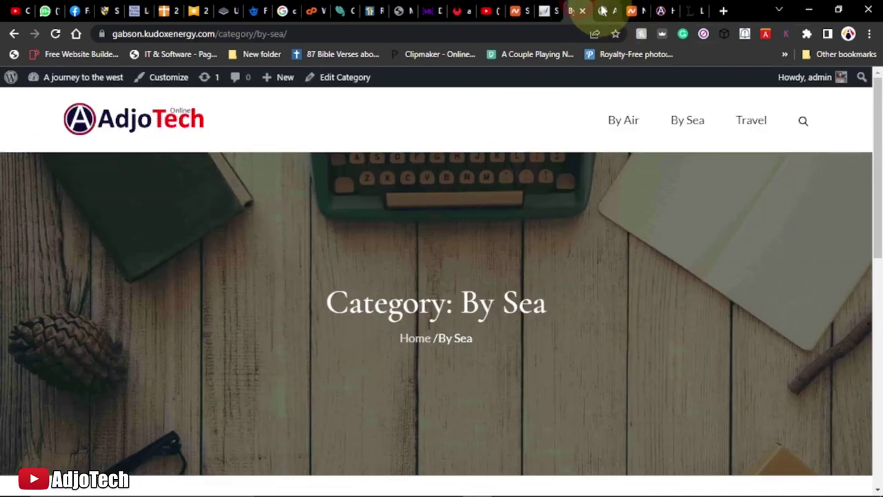
{"action": "left_click", "coordinate": [601, 10]}
{"action": "left_click", "coordinate": [199, 347]}
{"action": "key", "text": "ctrl+v"}
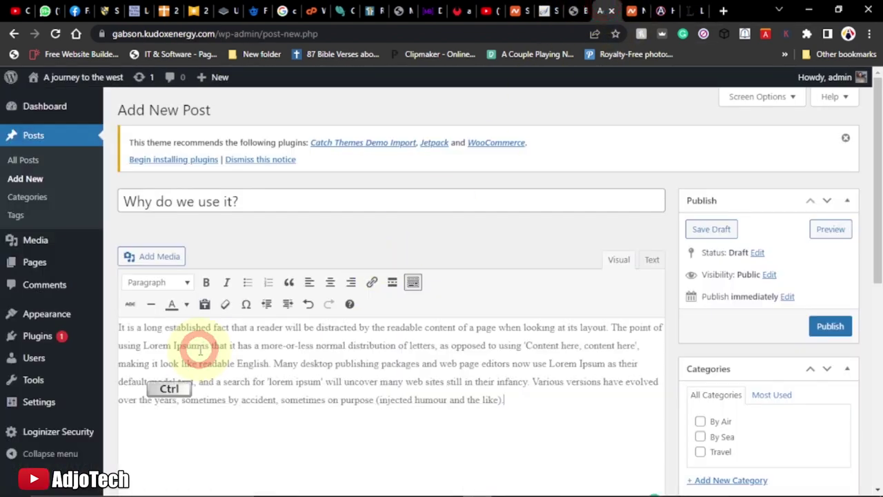
{"action": "scroll", "coordinate": [573, 379], "scroll_direction": "down", "scroll_amount": 2}
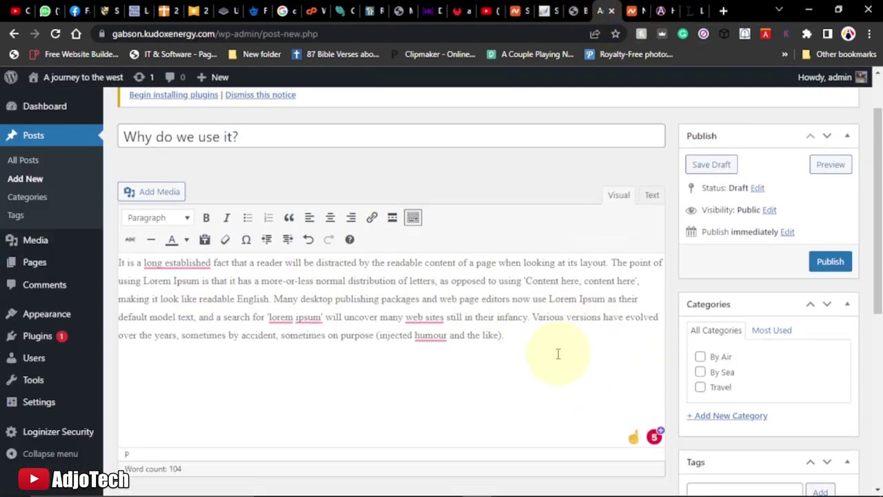
File the post under By Sea and upload the Broken-Pot image from the computer
{"action": "left_click", "coordinate": [702, 373]}
{"action": "scroll", "coordinate": [566, 298], "scroll_direction": "down", "scroll_amount": 4}
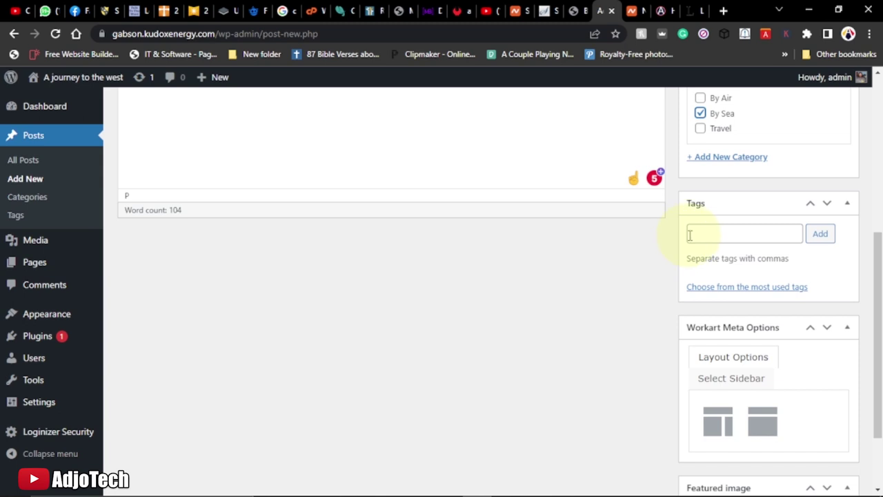
{"action": "scroll", "coordinate": [621, 271], "scroll_direction": "down", "scroll_amount": 2}
{"action": "left_click", "coordinate": [704, 419]}
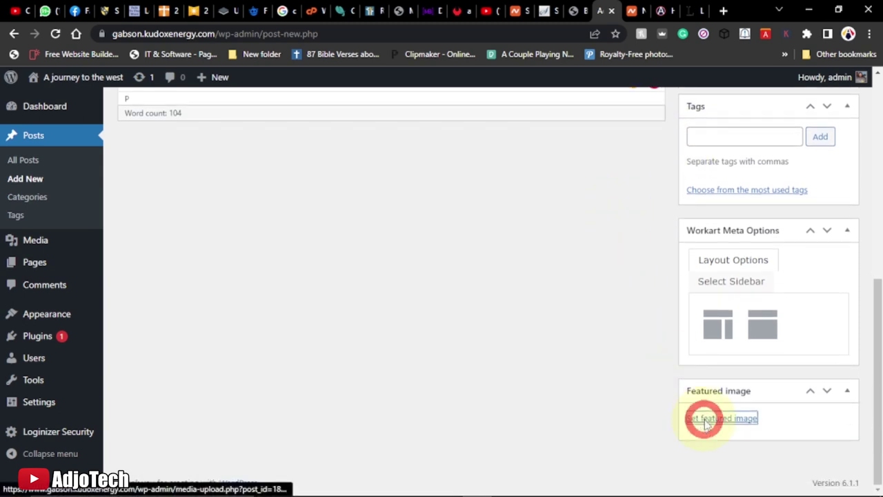
{"action": "left_click", "coordinate": [56, 129]}
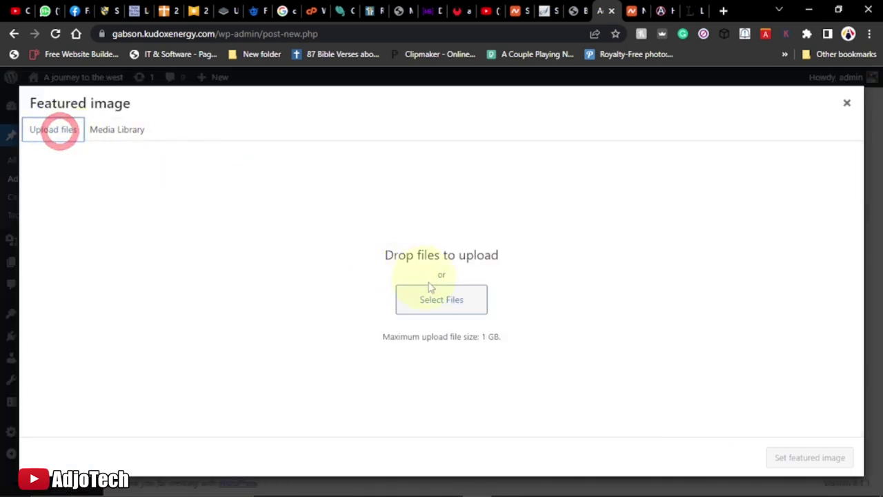
{"action": "left_click", "coordinate": [441, 299]}
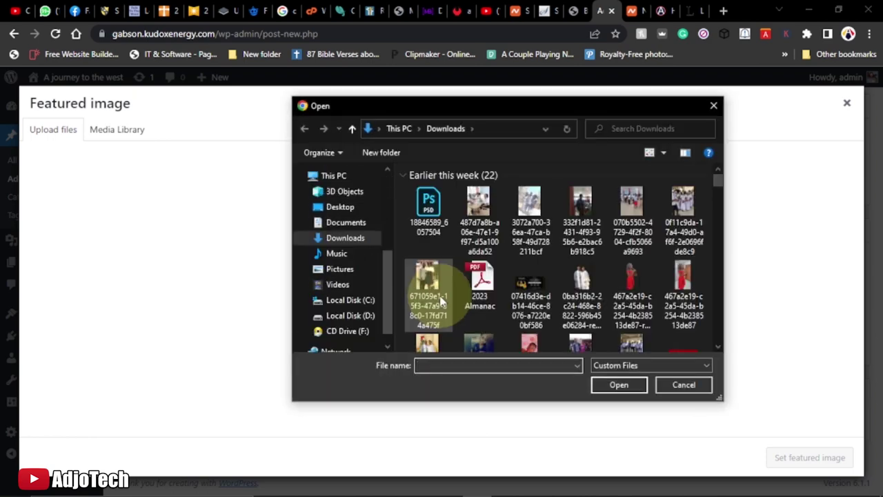
{"action": "scroll", "coordinate": [607, 279], "scroll_direction": "down", "scroll_amount": 5}
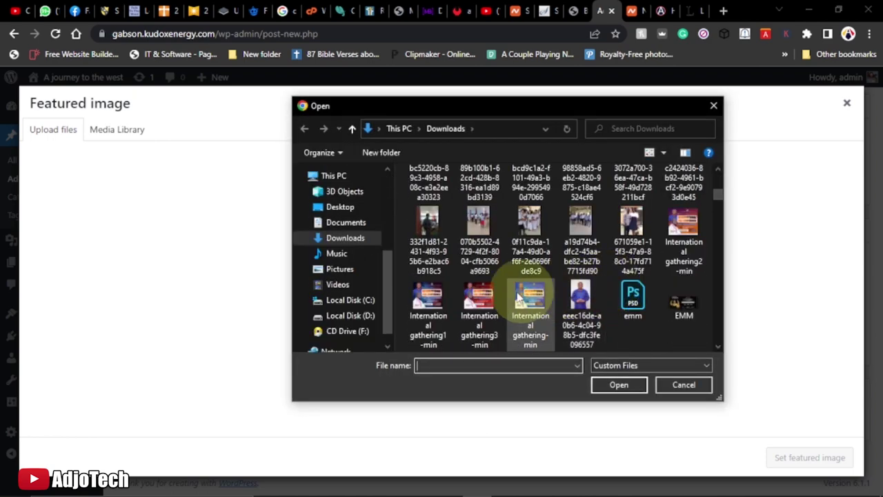
{"action": "scroll", "coordinate": [528, 295], "scroll_direction": "down", "scroll_amount": 3}
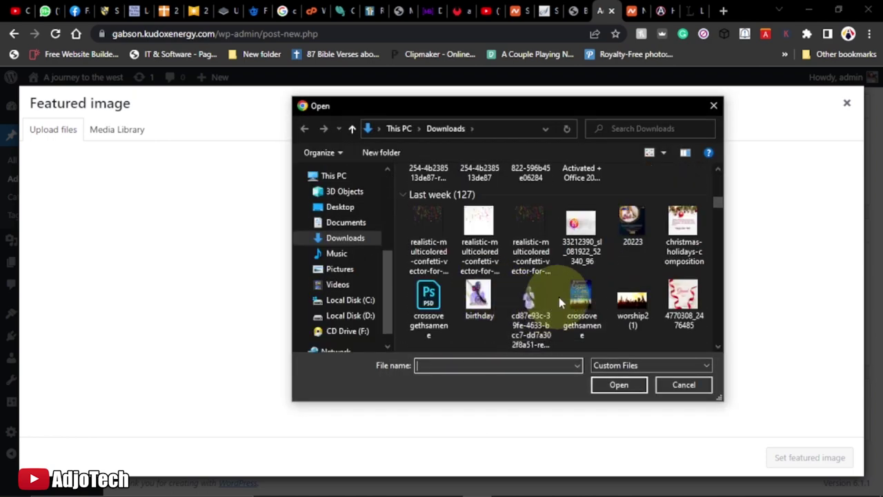
{"action": "scroll", "coordinate": [567, 249], "scroll_direction": "down", "scroll_amount": 3}
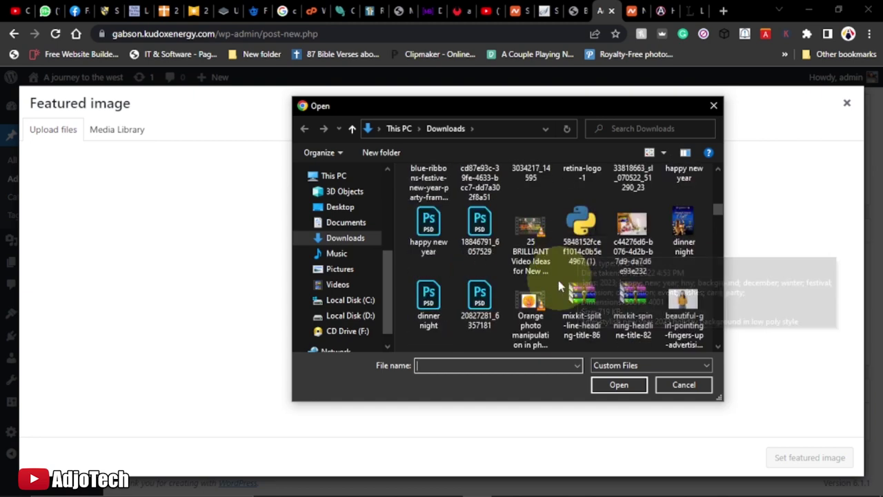
{"action": "scroll", "coordinate": [556, 309], "scroll_direction": "down", "scroll_amount": 2}
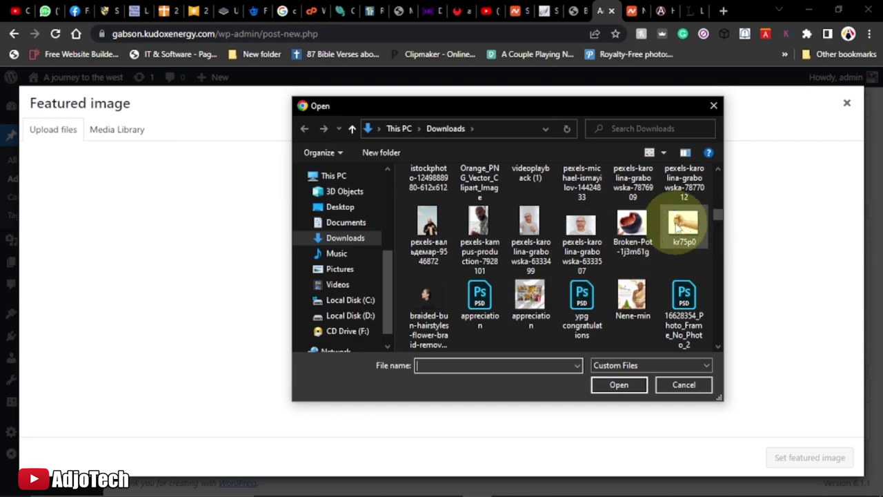
{"action": "left_click", "coordinate": [682, 222]}
{"action": "left_click", "coordinate": [632, 228]}
{"action": "left_click", "coordinate": [618, 385]}
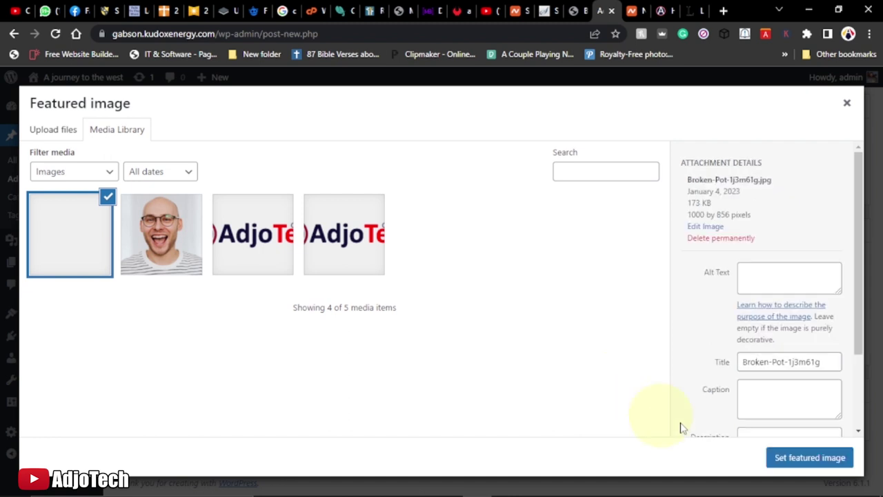
Set Broken-Pot as the post's featured image and publish the post
{"action": "left_click", "coordinate": [808, 461]}
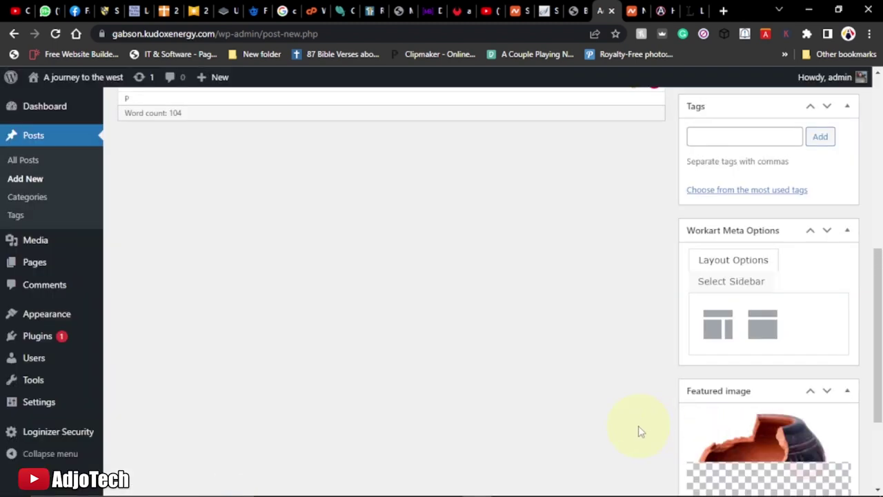
{"action": "scroll", "coordinate": [570, 414], "scroll_direction": "down", "scroll_amount": 2}
{"action": "scroll", "coordinate": [649, 382], "scroll_direction": "up", "scroll_amount": 7}
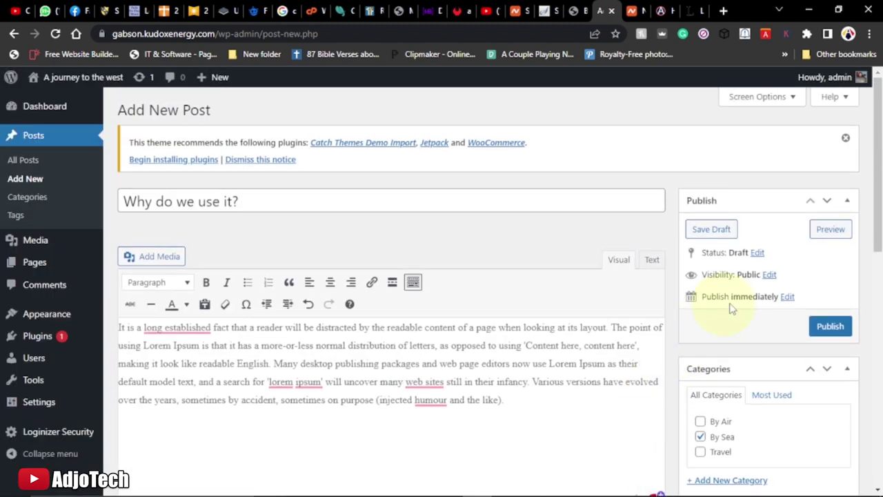
{"action": "left_click", "coordinate": [822, 327]}
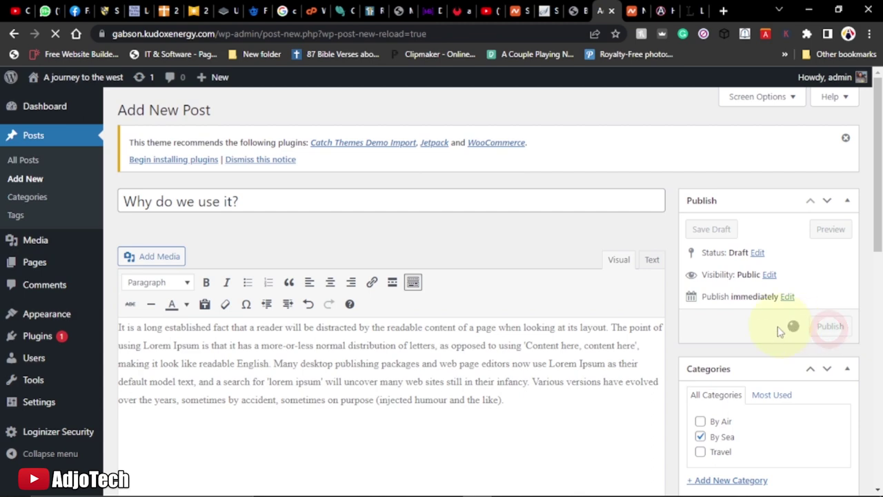
Browse the live blog's home page and the By Sea category page
{"action": "left_click", "coordinate": [581, 10]}
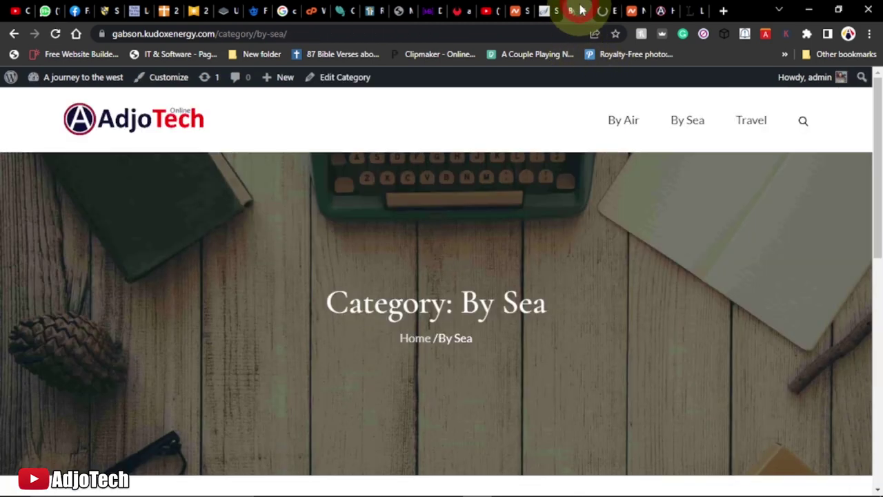
{"action": "left_click", "coordinate": [112, 120]}
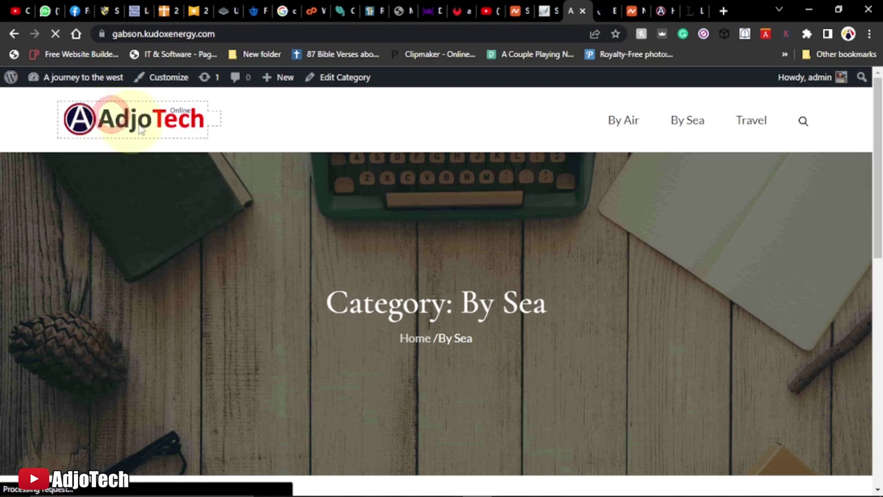
{"action": "scroll", "coordinate": [315, 233], "scroll_direction": "down", "scroll_amount": 1}
{"action": "scroll", "coordinate": [318, 232], "scroll_direction": "down", "scroll_amount": 4}
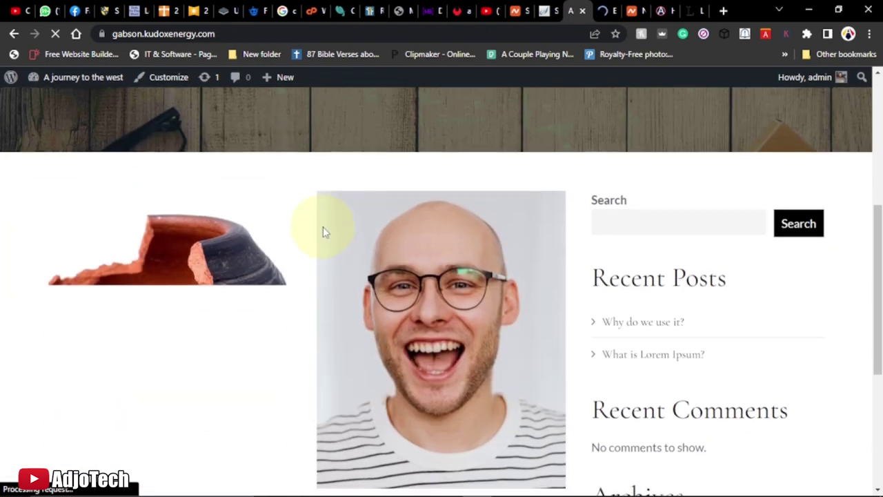
{"action": "scroll", "coordinate": [323, 232], "scroll_direction": "down", "scroll_amount": 2}
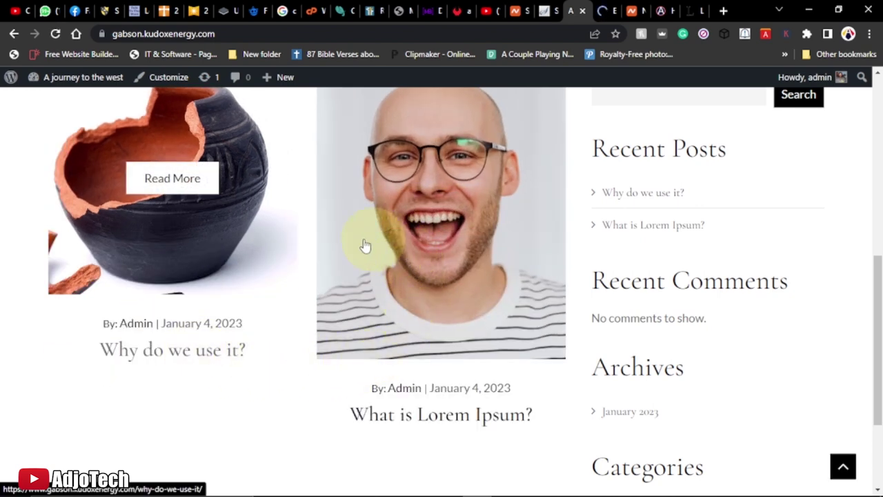
{"action": "scroll", "coordinate": [208, 249], "scroll_direction": "up", "scroll_amount": 6}
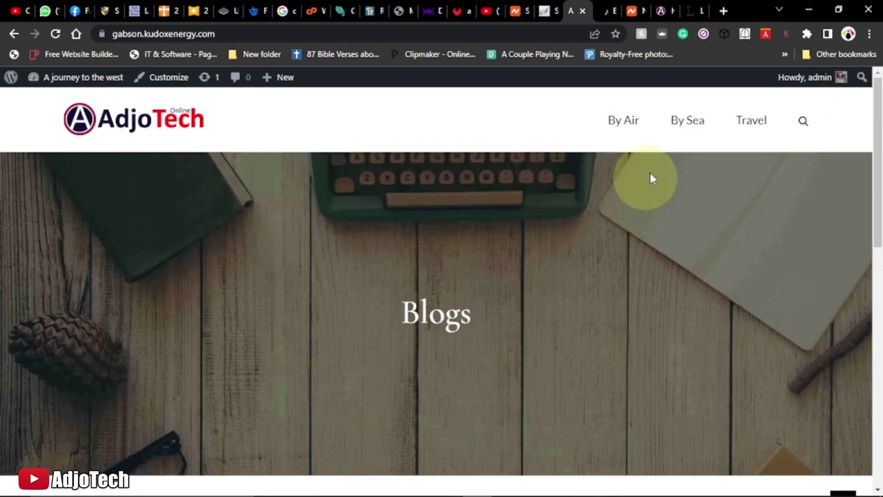
{"action": "left_click", "coordinate": [682, 127]}
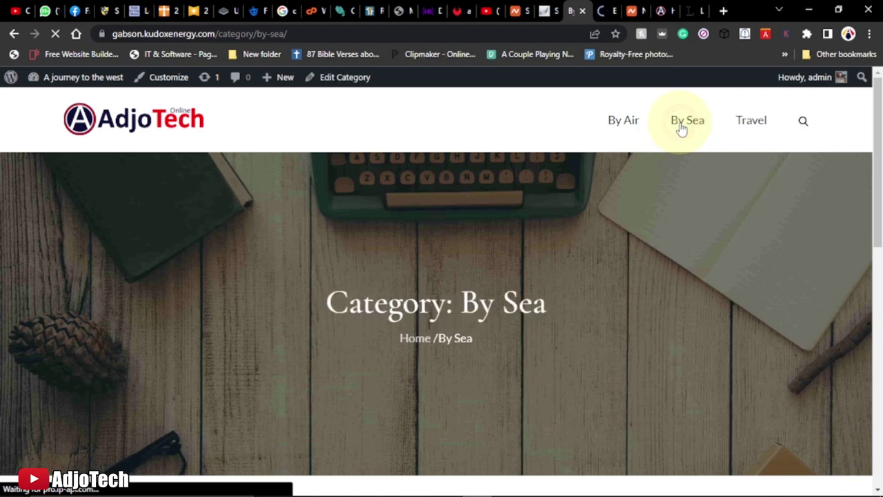
{"action": "scroll", "coordinate": [532, 276], "scroll_direction": "down", "scroll_amount": 5}
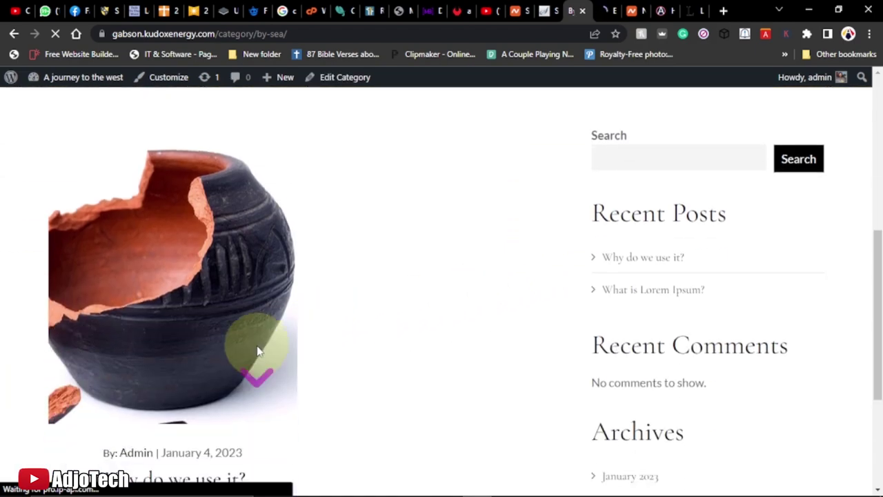
{"action": "scroll", "coordinate": [256, 359], "scroll_direction": "down", "scroll_amount": 3}
{"action": "scroll", "coordinate": [252, 349], "scroll_direction": "up", "scroll_amount": 1}
{"action": "scroll", "coordinate": [251, 345], "scroll_direction": "up", "scroll_amount": 6}
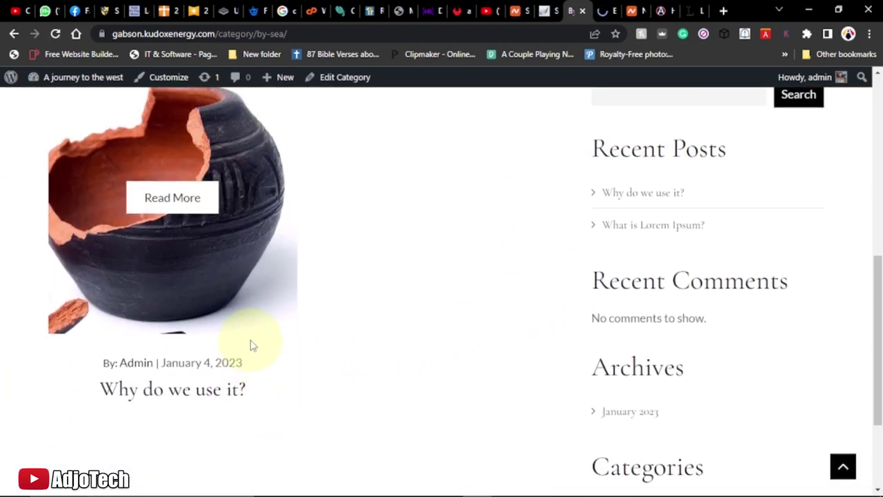
{"action": "scroll", "coordinate": [484, 236], "scroll_direction": "up", "scroll_amount": 2}
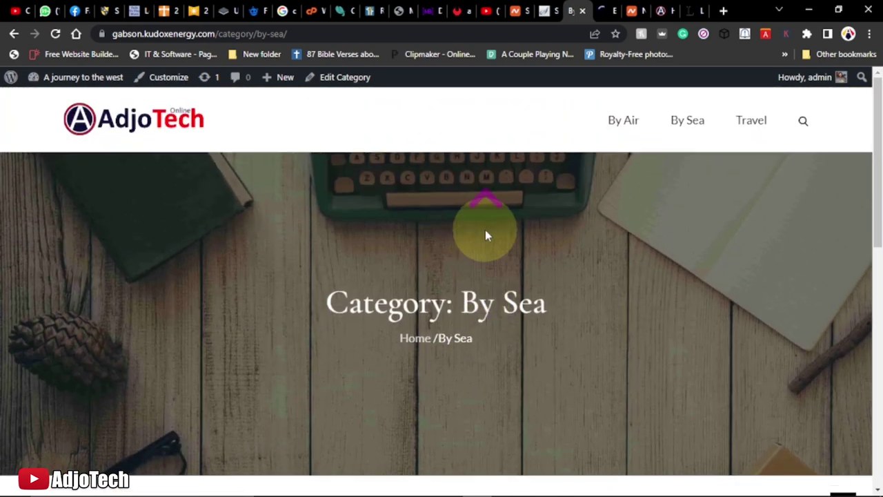
Check the By Air category page, then review both posts on the home page
{"action": "left_click", "coordinate": [624, 121]}
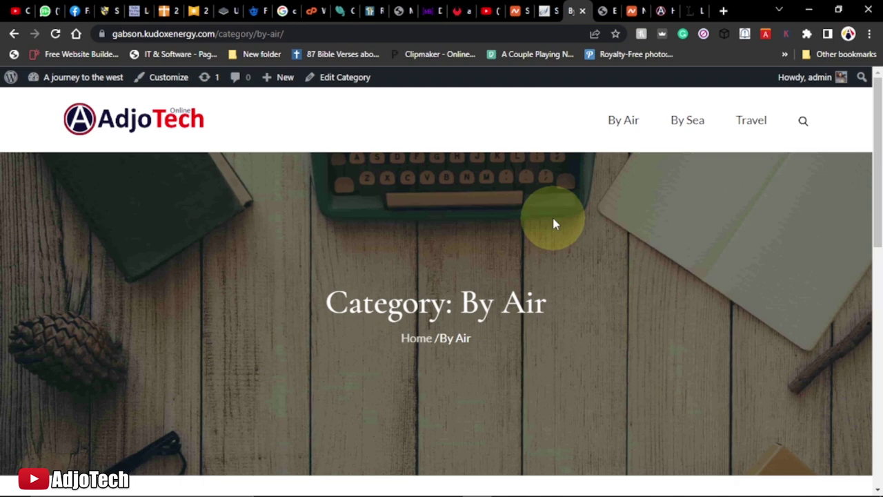
{"action": "scroll", "coordinate": [645, 269], "scroll_direction": "down", "scroll_amount": 5}
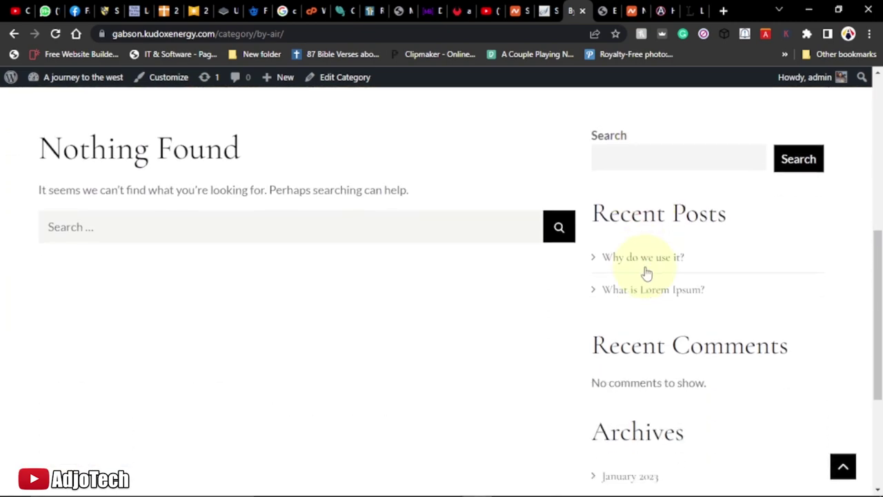
{"action": "scroll", "coordinate": [466, 252], "scroll_direction": "up", "scroll_amount": 5}
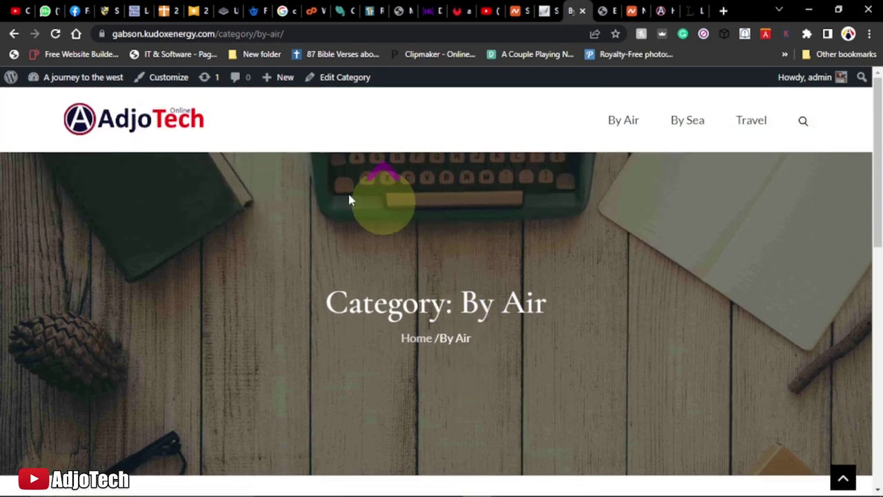
{"action": "left_click", "coordinate": [134, 125]}
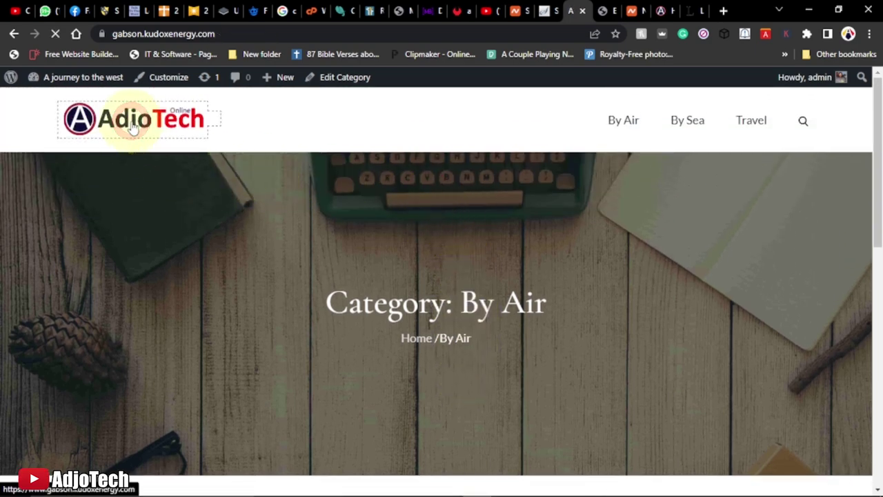
{"action": "scroll", "coordinate": [349, 276], "scroll_direction": "down", "scroll_amount": 6}
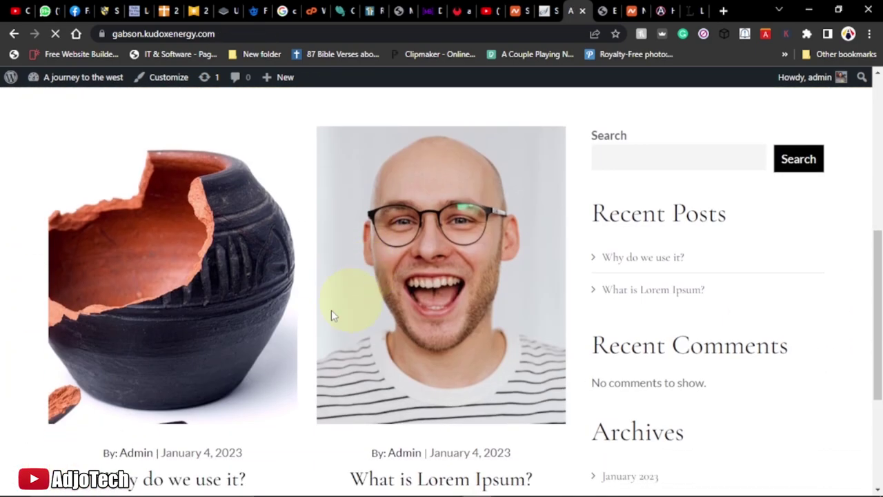
{"action": "scroll", "coordinate": [414, 314], "scroll_direction": "up", "scroll_amount": 1}
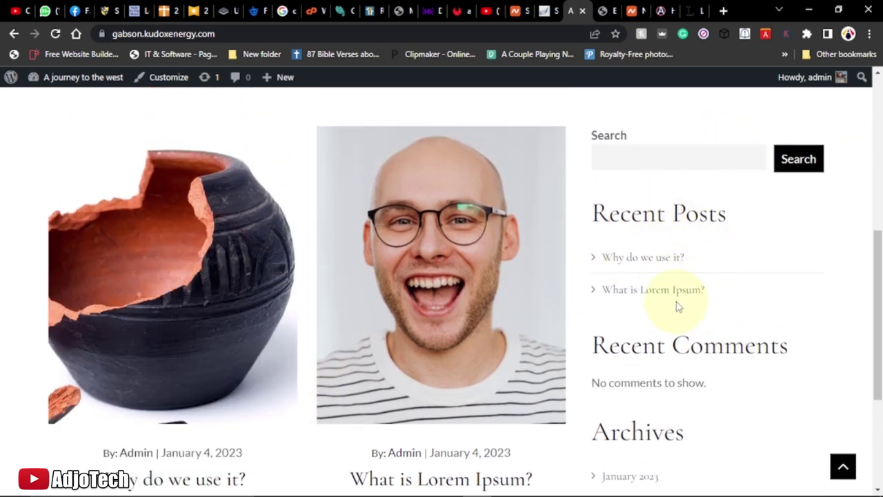
{"action": "scroll", "coordinate": [678, 307], "scroll_direction": "down", "scroll_amount": 3}
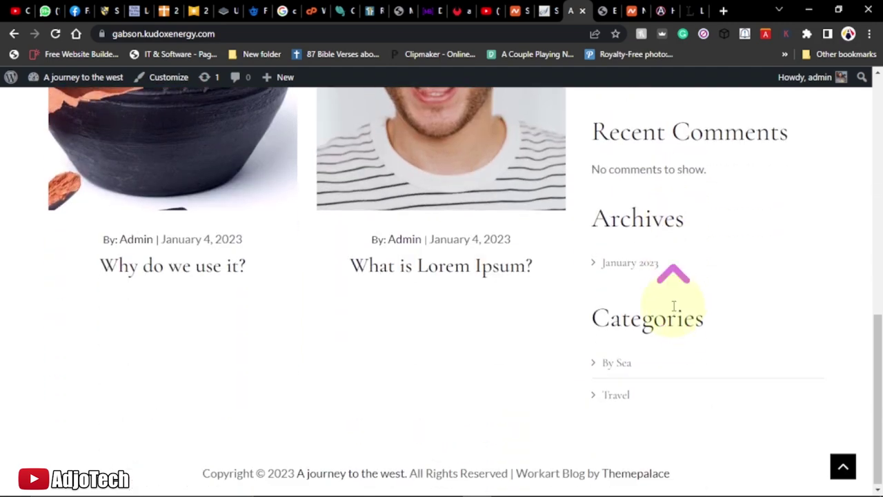
{"action": "scroll", "coordinate": [673, 297], "scroll_direction": "up", "scroll_amount": 5}
Open Appearance > Widgets and scroll through the Sidebar and footer widget areas
{"action": "left_click", "coordinate": [608, 11]}
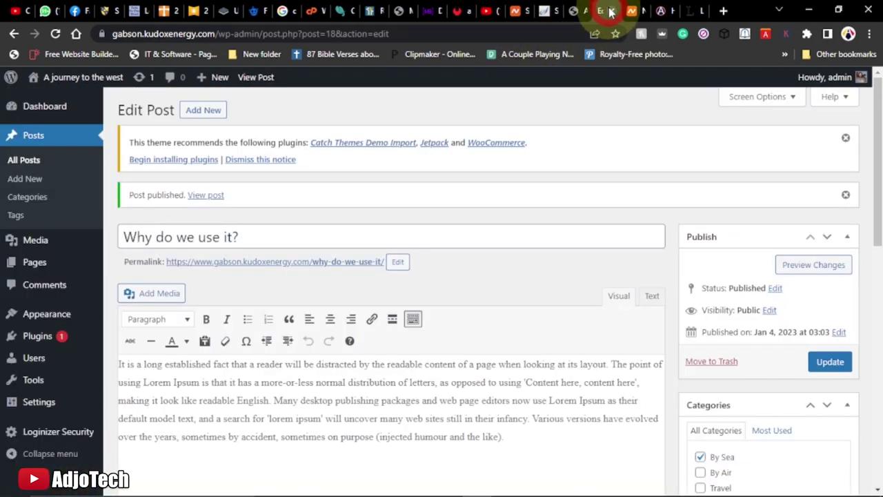
{"action": "mouse_move", "coordinate": [60, 315]}
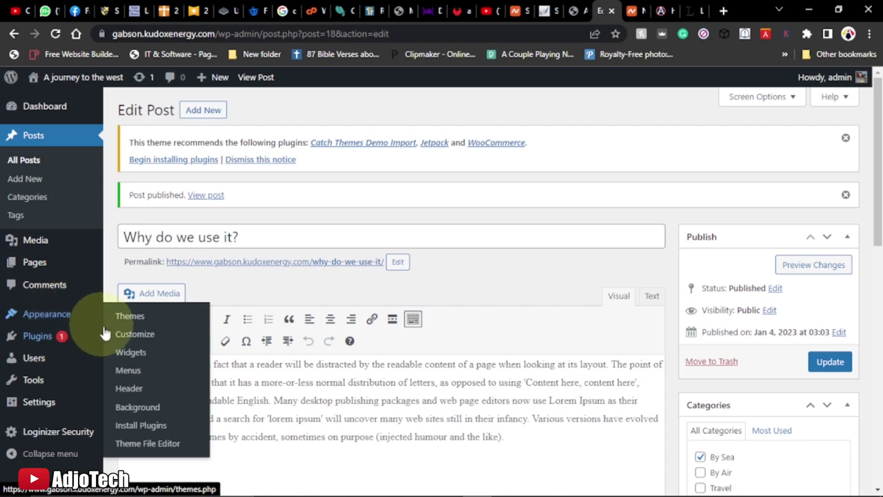
{"action": "left_click", "coordinate": [131, 355]}
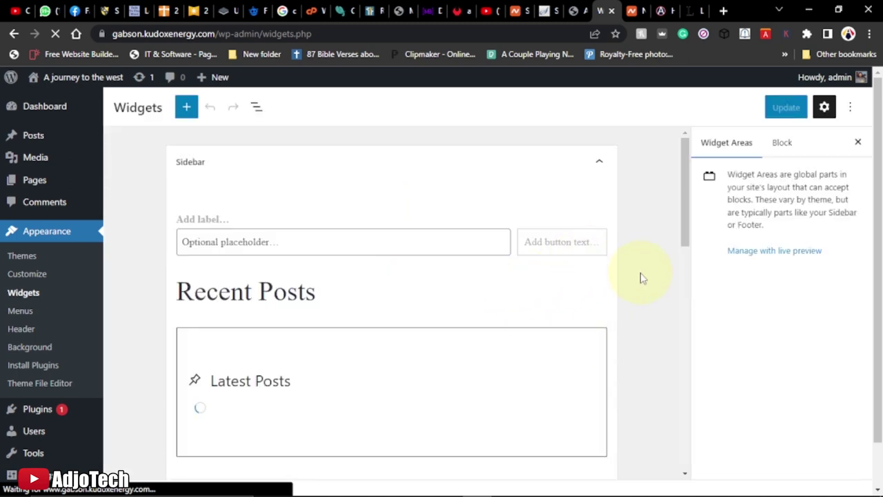
{"action": "scroll", "coordinate": [621, 276], "scroll_direction": "down", "scroll_amount": 10}
{"action": "scroll", "coordinate": [604, 291], "scroll_direction": "down", "scroll_amount": 2}
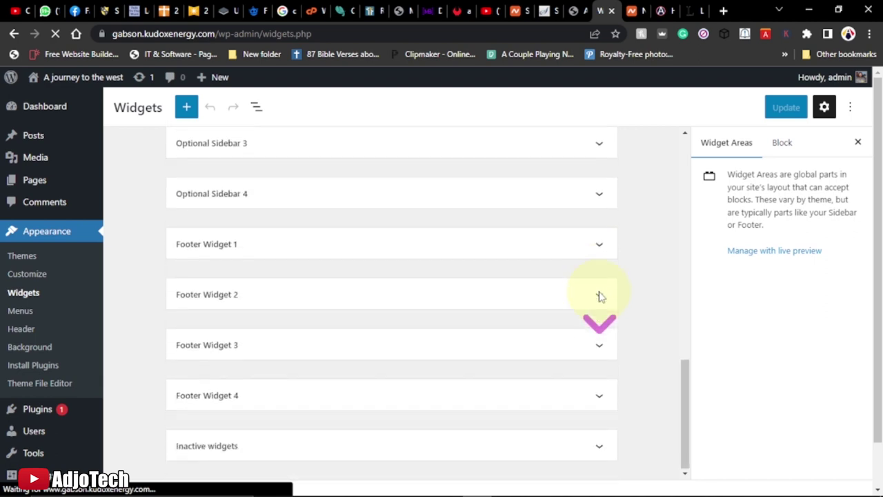
{"action": "scroll", "coordinate": [600, 296], "scroll_direction": "up", "scroll_amount": 5}
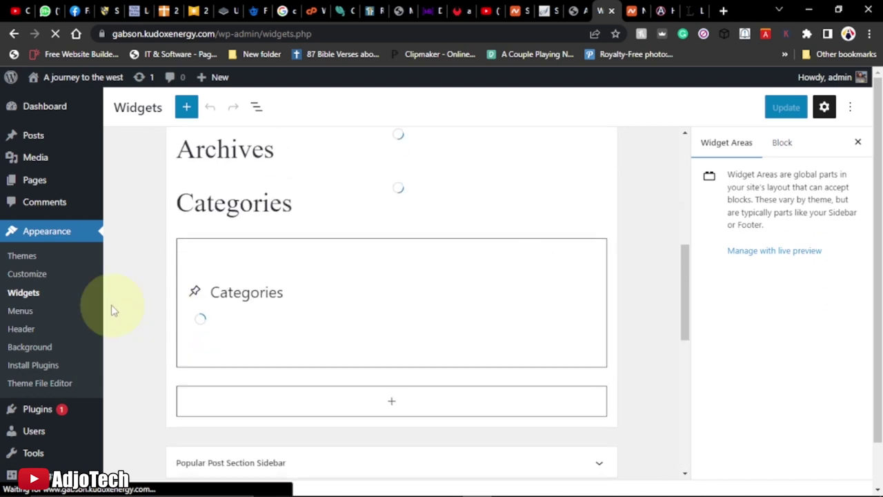
{"action": "mouse_move", "coordinate": [36, 418]}
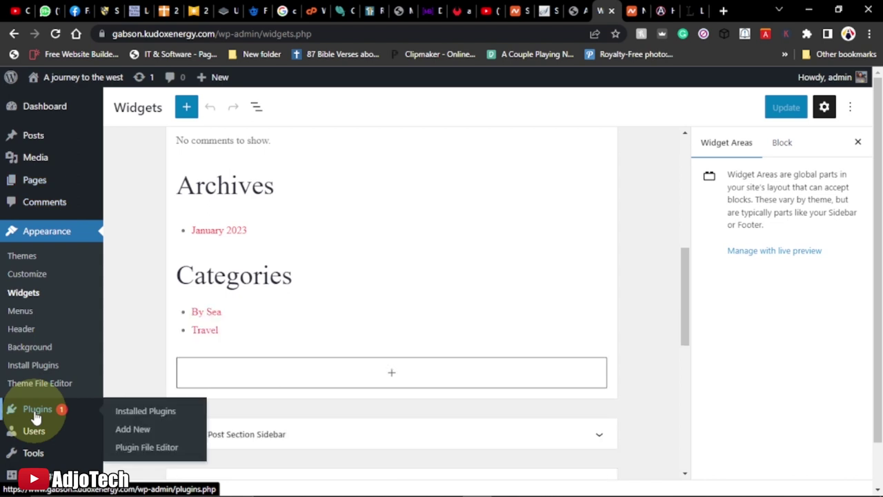
Install the Classic Widgets plugin from Plugins > Add New and activate it
{"action": "left_click", "coordinate": [133, 429]}
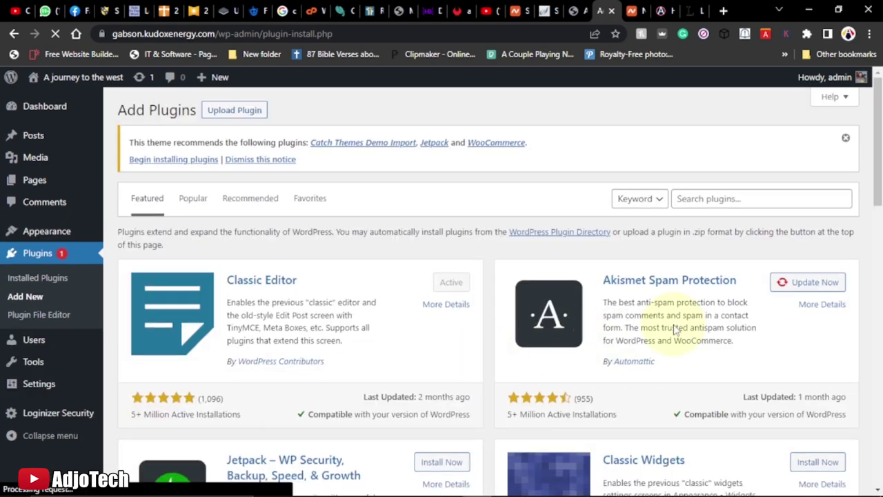
{"action": "scroll", "coordinate": [675, 325], "scroll_direction": "down", "scroll_amount": 2}
{"action": "scroll", "coordinate": [675, 324], "scroll_direction": "down", "scroll_amount": 2}
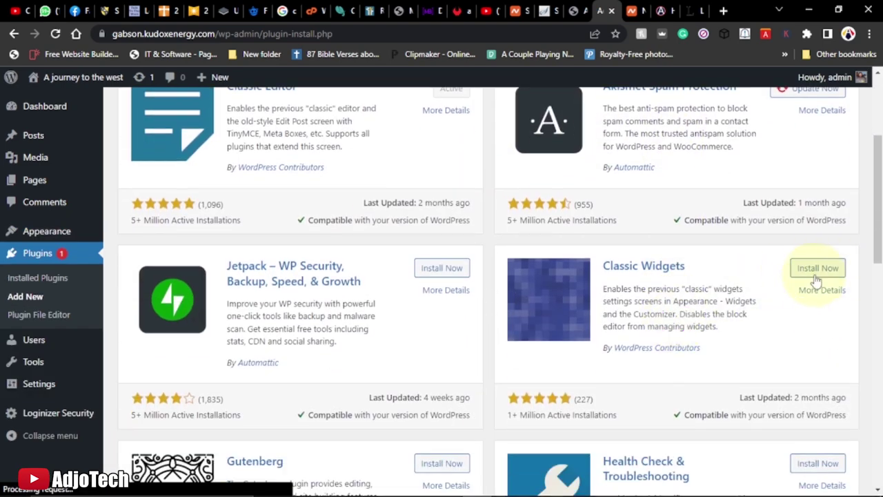
{"action": "left_click", "coordinate": [815, 270]}
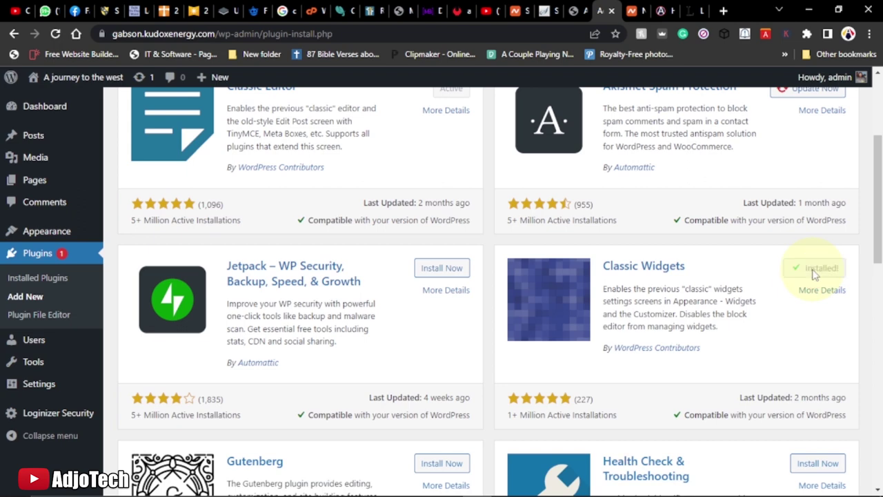
{"action": "left_click", "coordinate": [816, 271]}
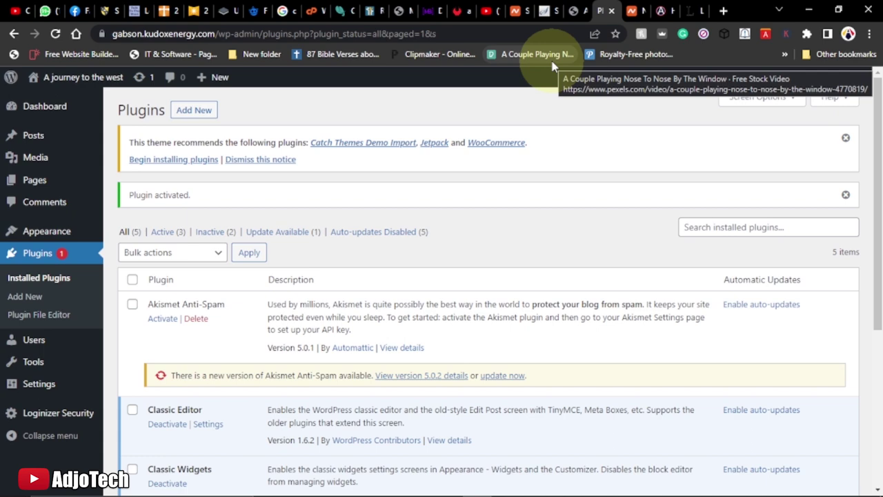
Open the classic Widgets page and compare it with the live site's sidebar
{"action": "left_click", "coordinate": [573, 11]}
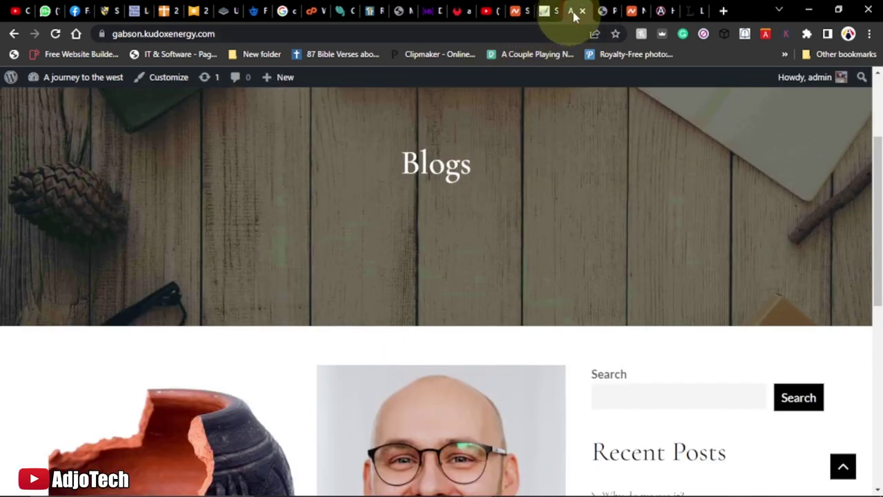
{"action": "left_click", "coordinate": [602, 11]}
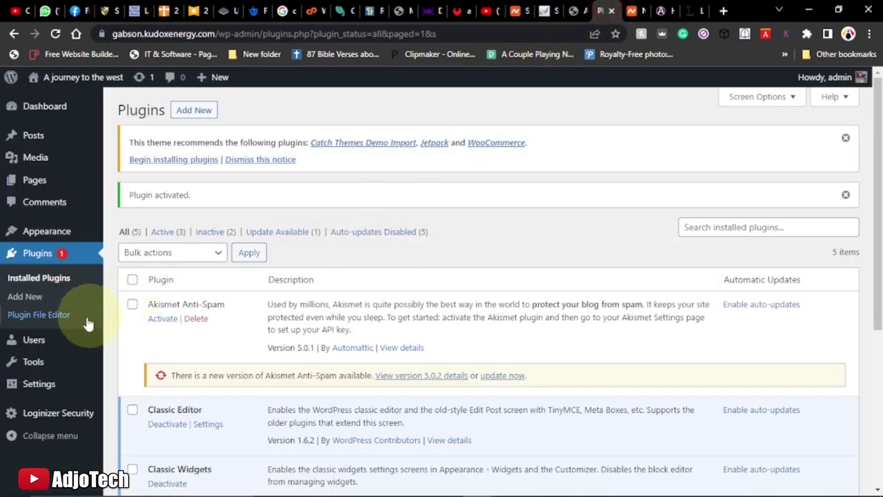
{"action": "mouse_move", "coordinate": [49, 235]}
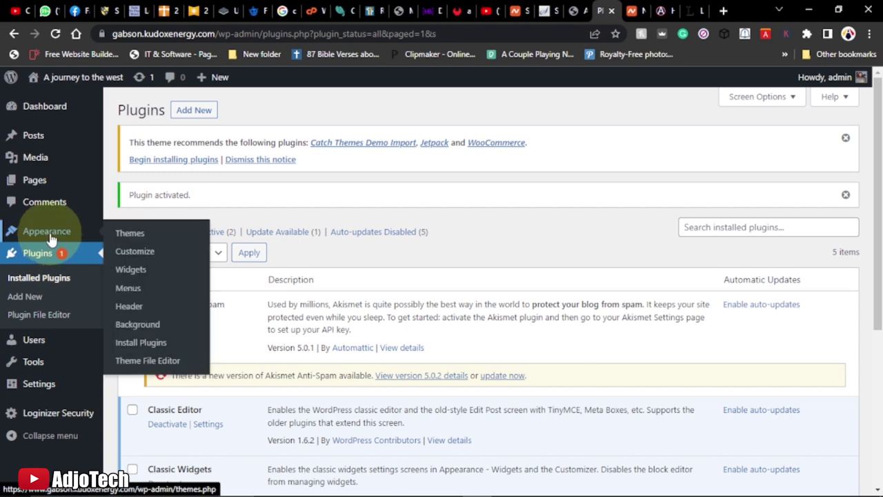
{"action": "left_click", "coordinate": [134, 273]}
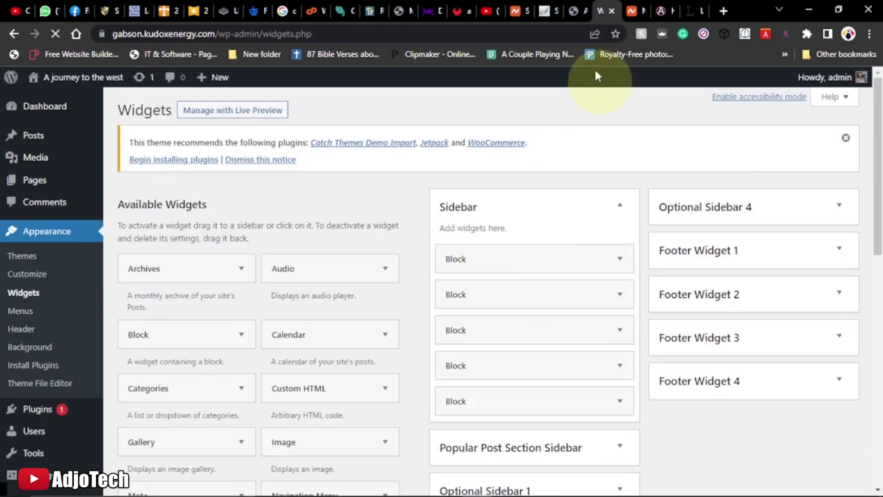
{"action": "left_click", "coordinate": [576, 10]}
{"action": "scroll", "coordinate": [676, 354], "scroll_direction": "down", "scroll_amount": 4}
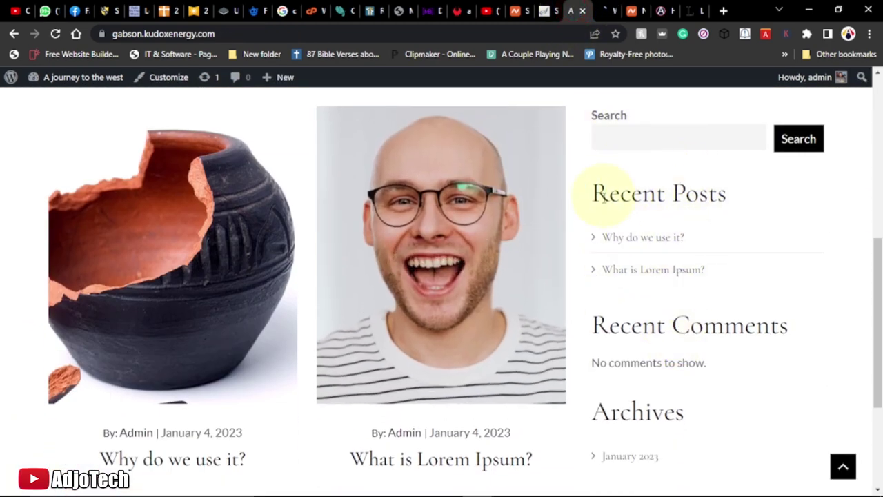
{"action": "left_click", "coordinate": [604, 8]}
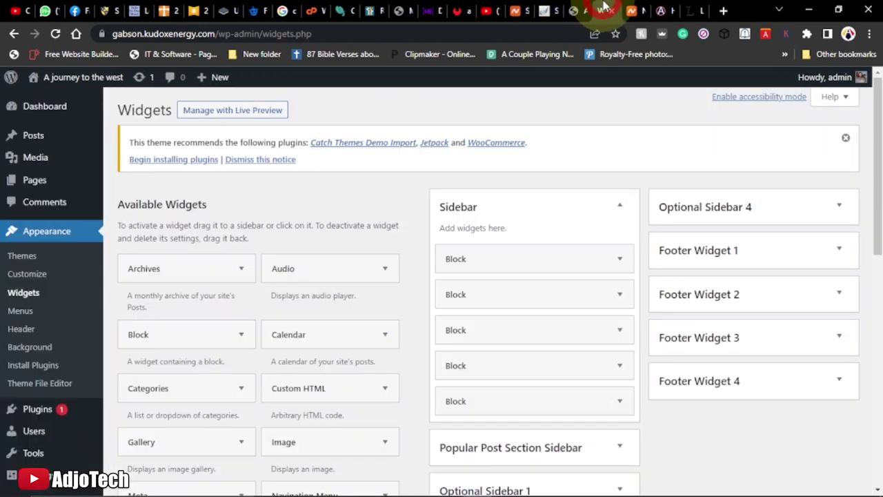
Delete the search block and drag another block out of the Sidebar area
{"action": "left_click", "coordinate": [617, 260]}
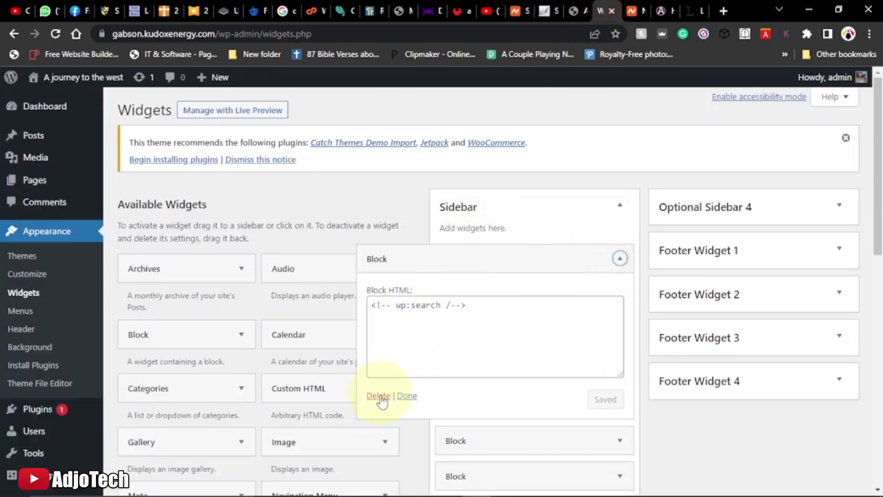
{"action": "left_click", "coordinate": [377, 398]}
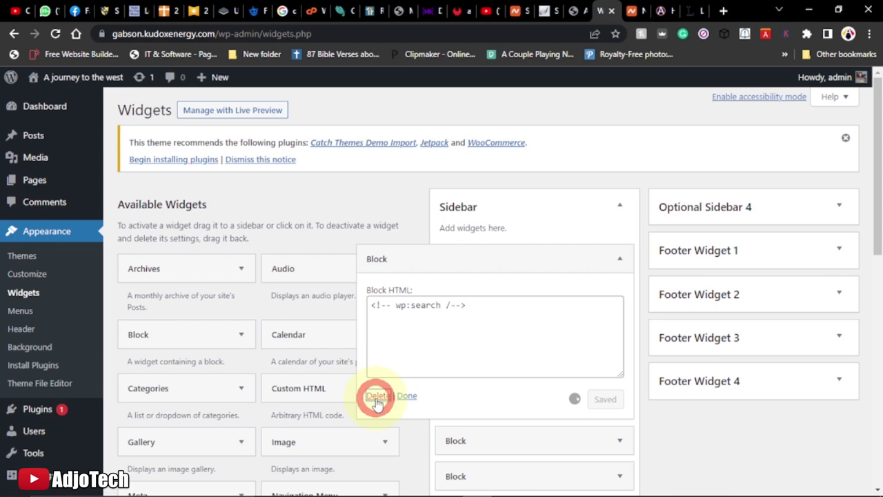
{"action": "left_click", "coordinate": [620, 259]}
{"action": "left_click_drag", "start_coordinate": [456, 318], "coordinate": [535, 318]}
{"action": "left_click", "coordinate": [619, 259]}
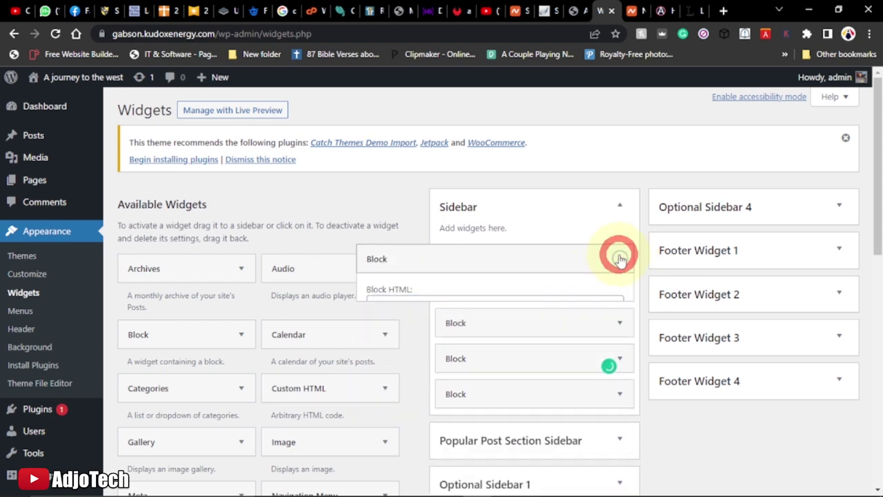
{"action": "left_click_drag", "start_coordinate": [580, 260], "coordinate": [307, 272]}
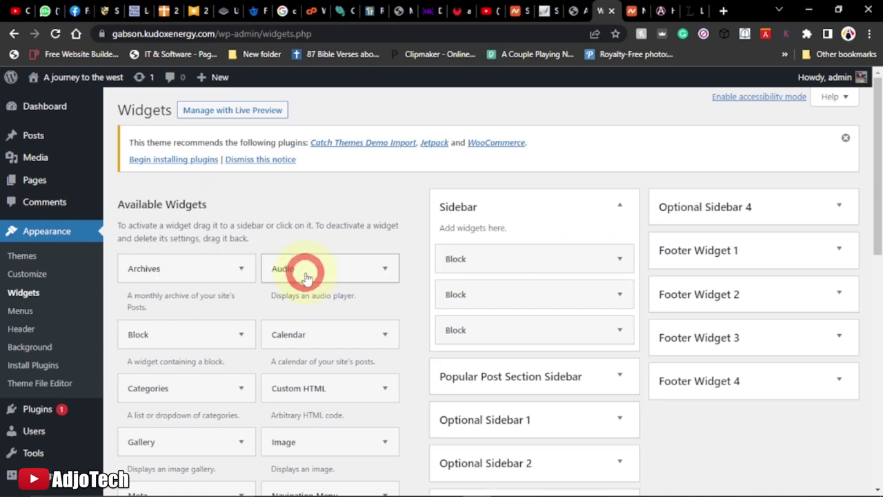
Reload the live blog page to confirm the updated sidebar
{"action": "left_click", "coordinate": [574, 11]}
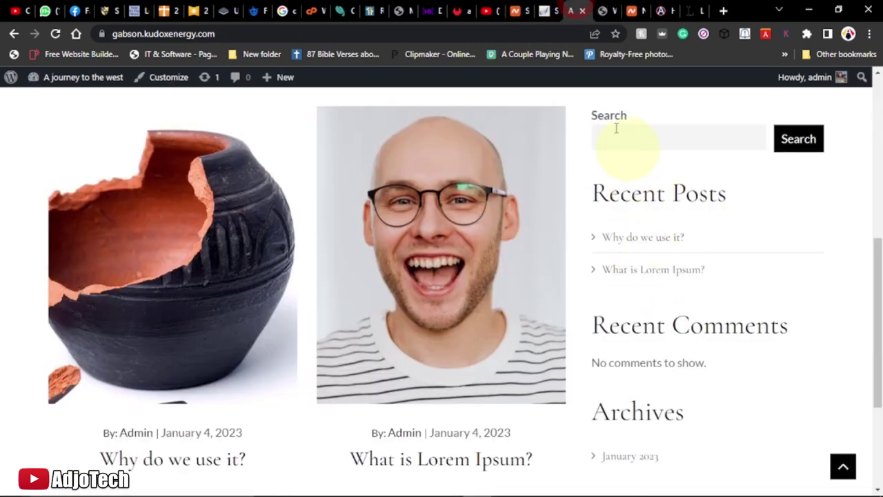
{"action": "left_click", "coordinate": [56, 33]}
{"action": "scroll", "coordinate": [638, 294], "scroll_direction": "down", "scroll_amount": 6}
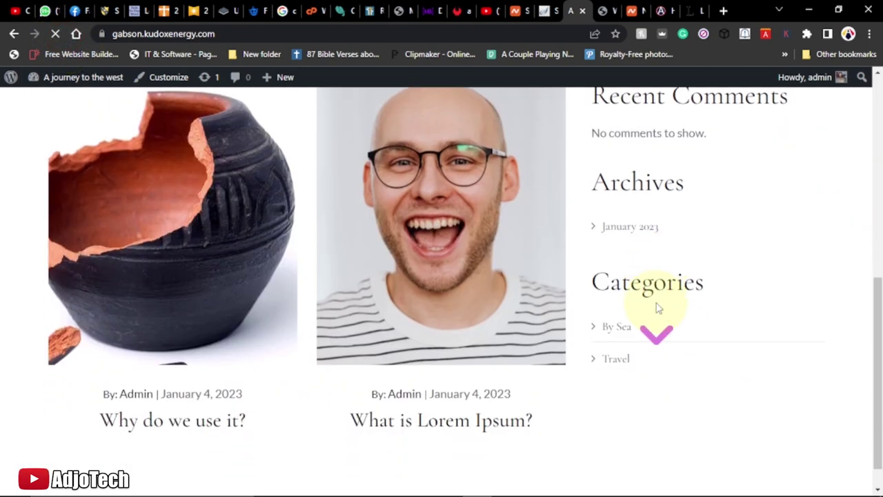
{"action": "scroll", "coordinate": [662, 304], "scroll_direction": "up", "scroll_amount": 2}
{"action": "scroll", "coordinate": [664, 307], "scroll_direction": "down", "scroll_amount": 4}
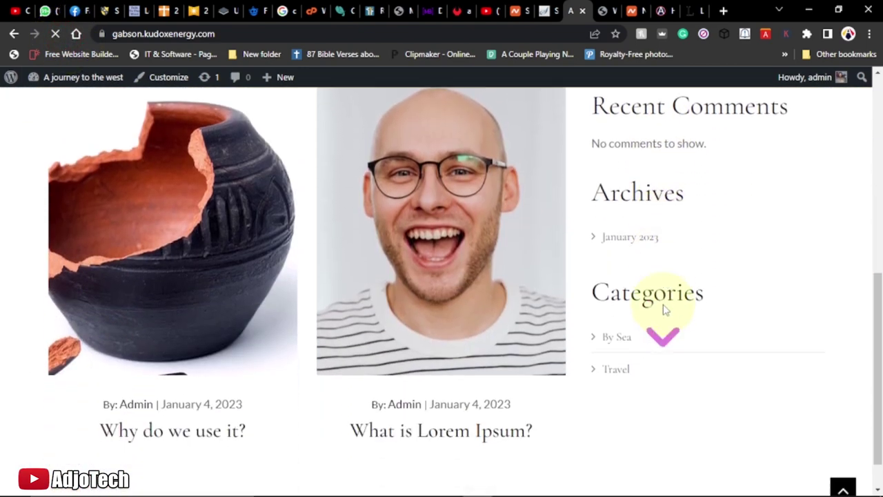
{"action": "scroll", "coordinate": [663, 309], "scroll_direction": "up", "scroll_amount": 5}
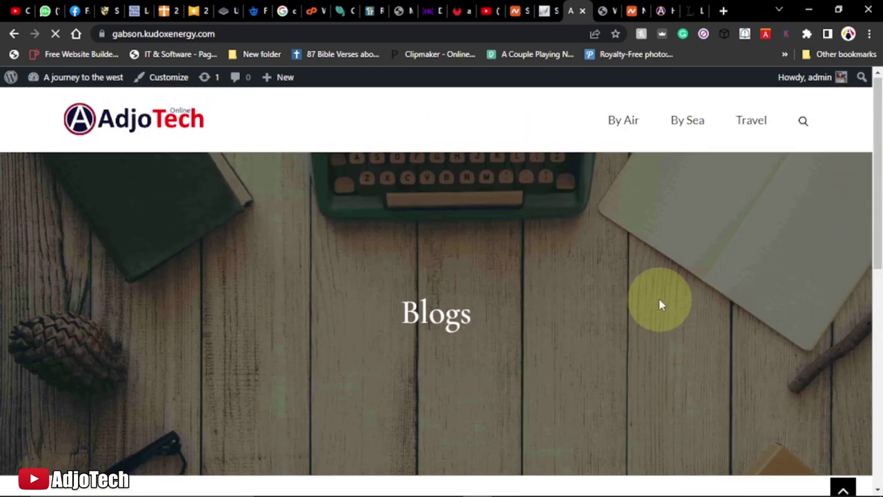